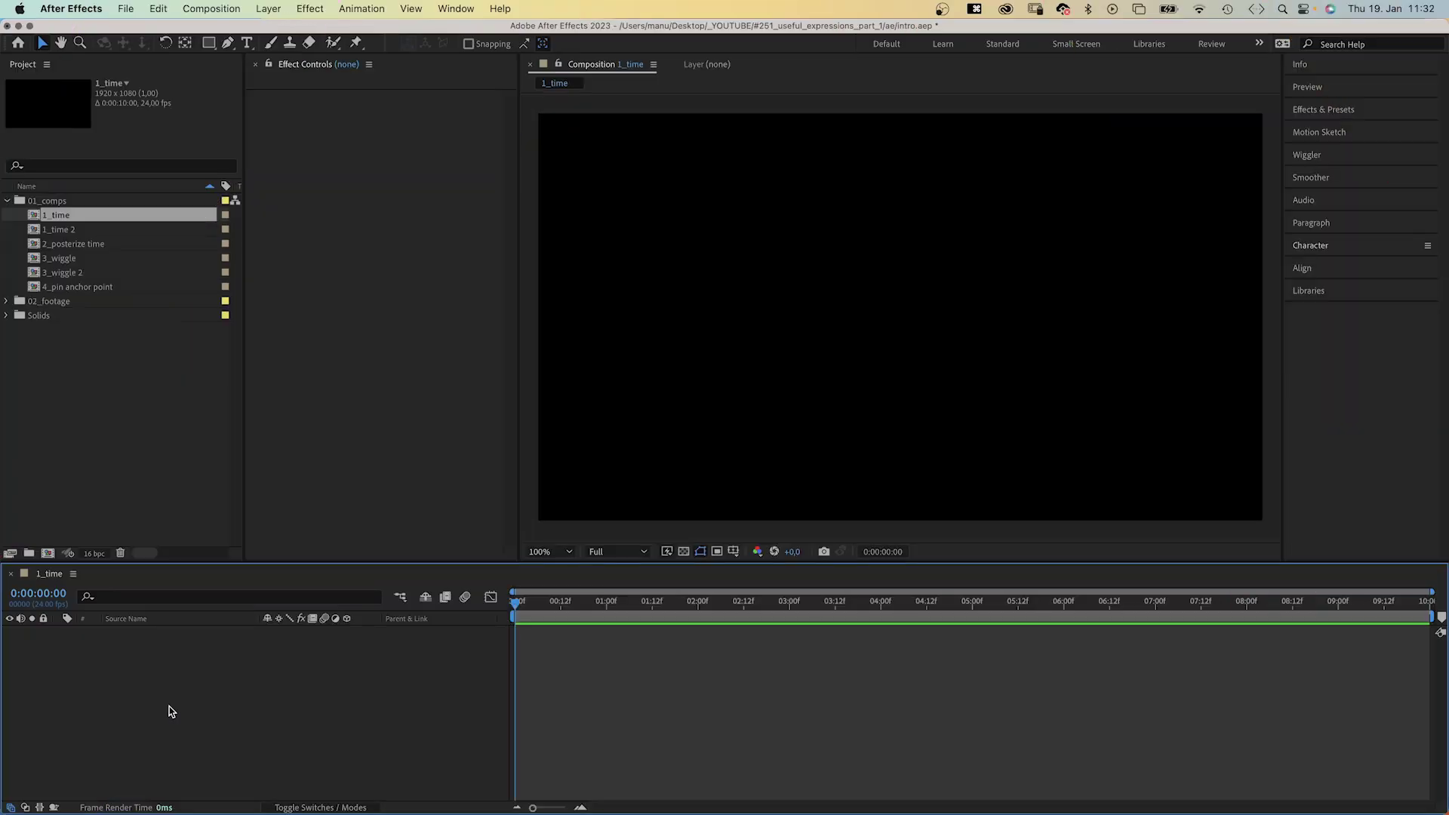
Create a full-comp rectangle and shrink its path size to 432×243
double_click(208, 43)
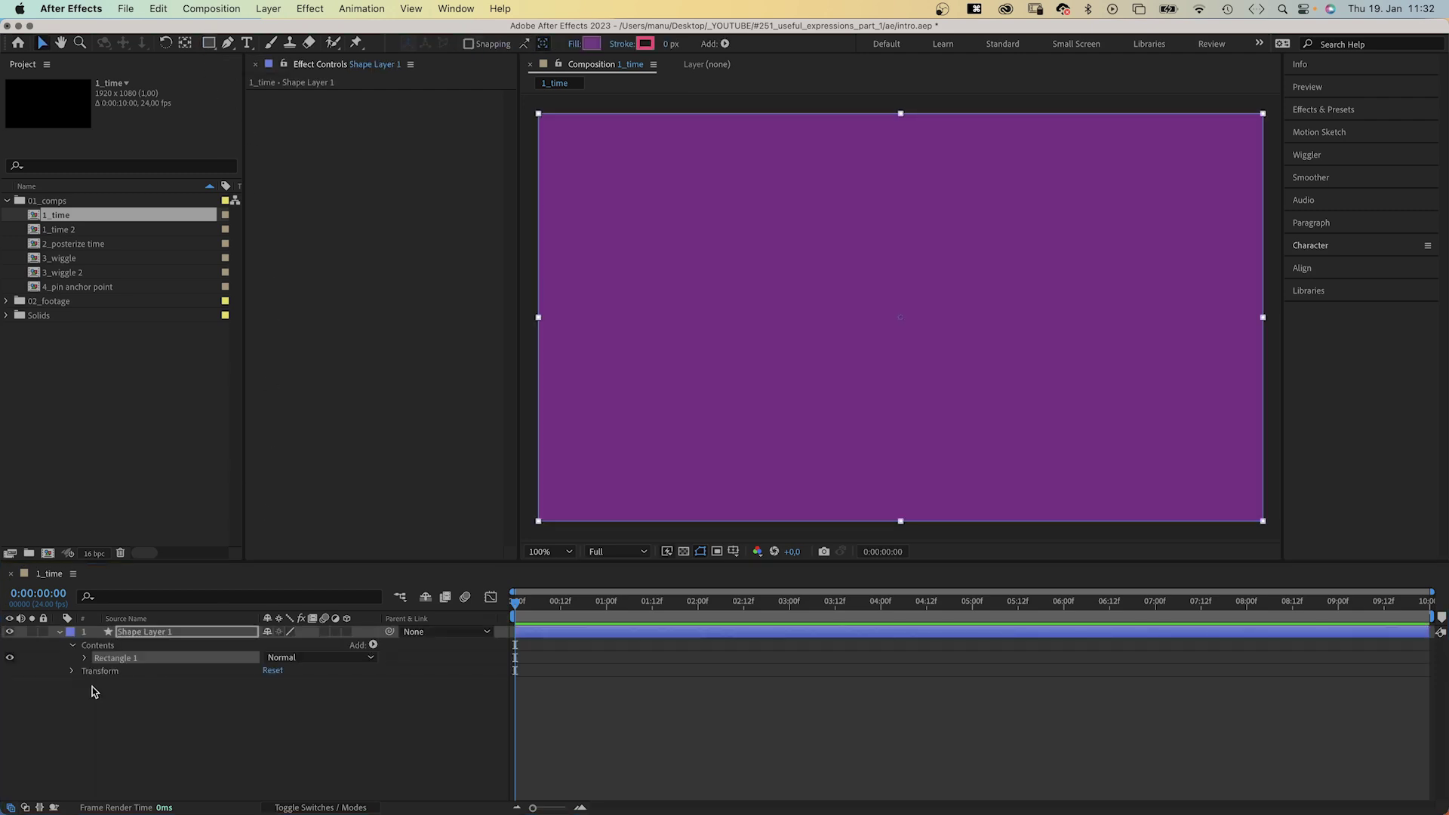
click(84, 658)
click(97, 671)
drag(287, 683, 212, 683)
Give the rectangle's Rotation a time*50 expression
key(r)
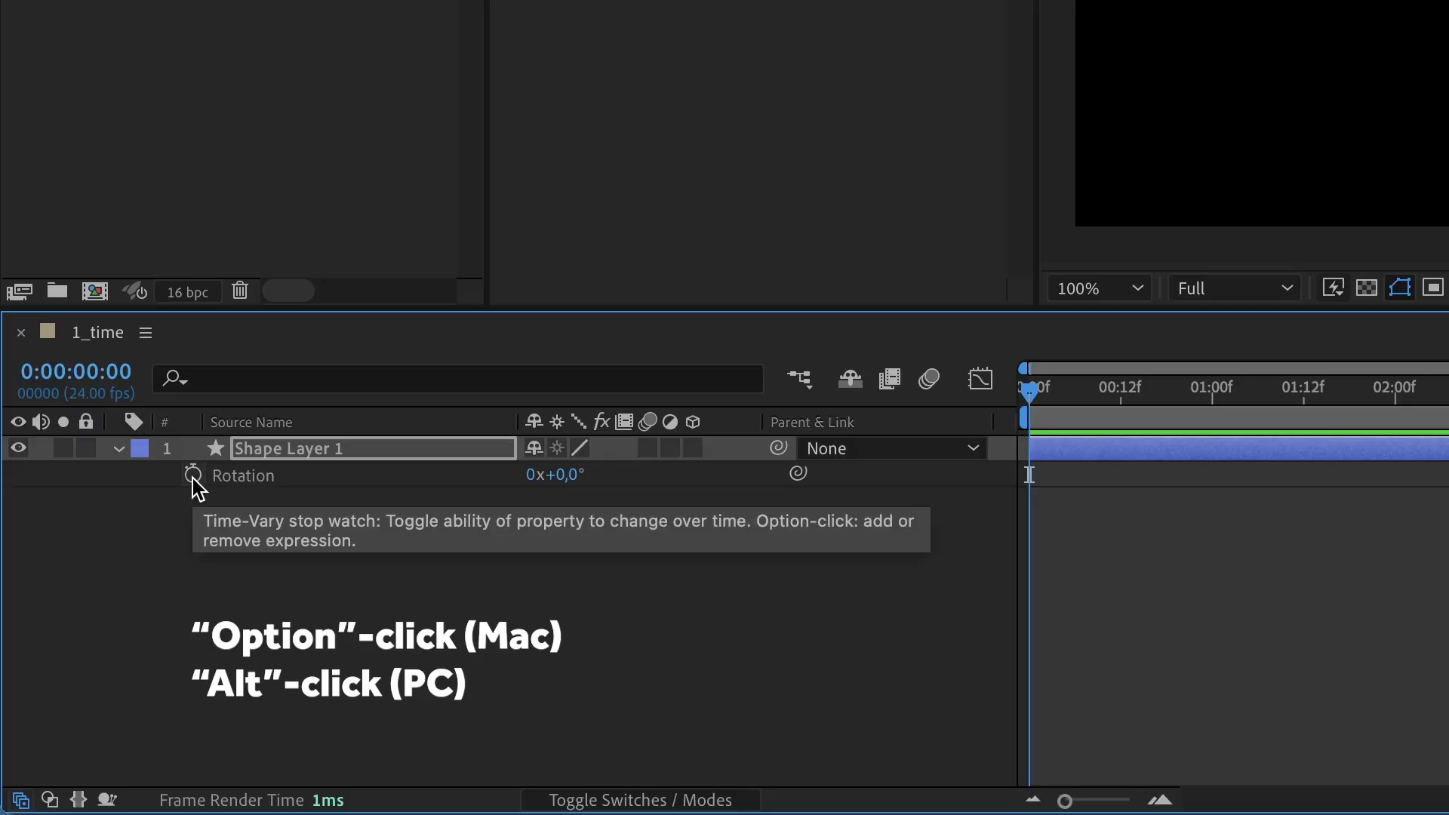
alt+click(193, 473)
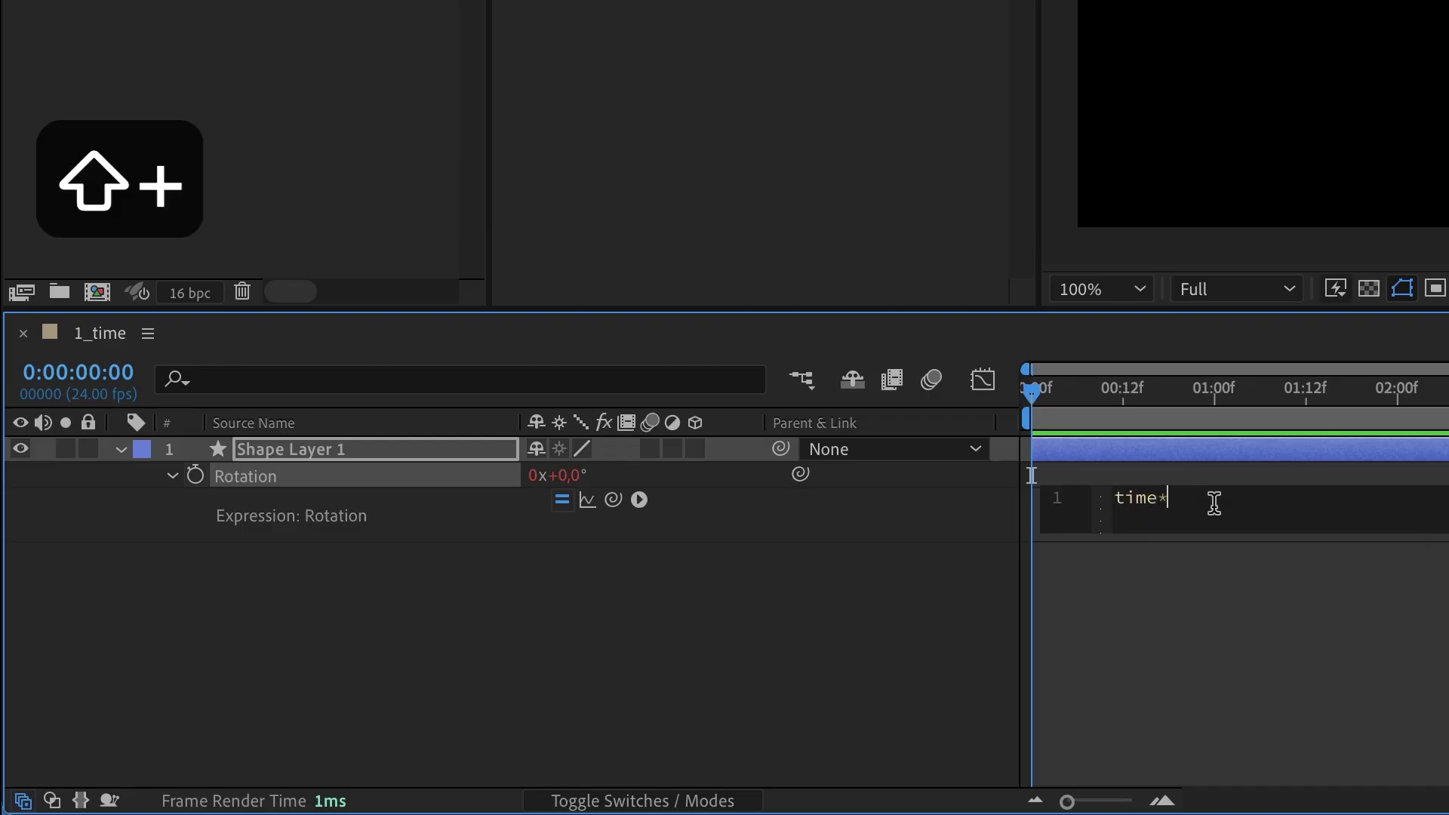
text(50)
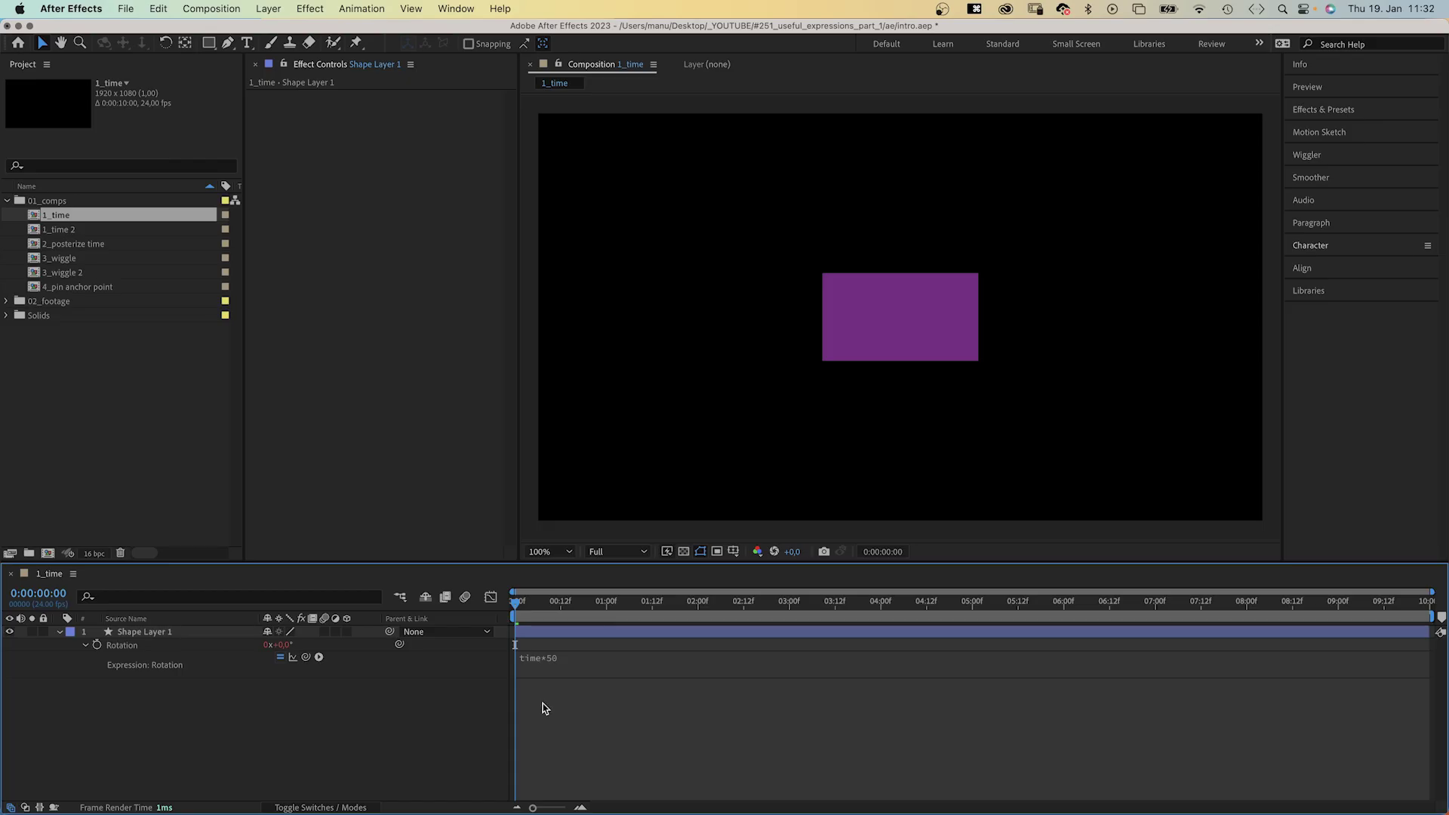
Scrub and preview the rectangle spinning under its Rotation expression
mouse_move(516, 601)
mouse_down()
mouse_move(644, 616)
mouse_move(500, 618)
mouse_up()
key(space)
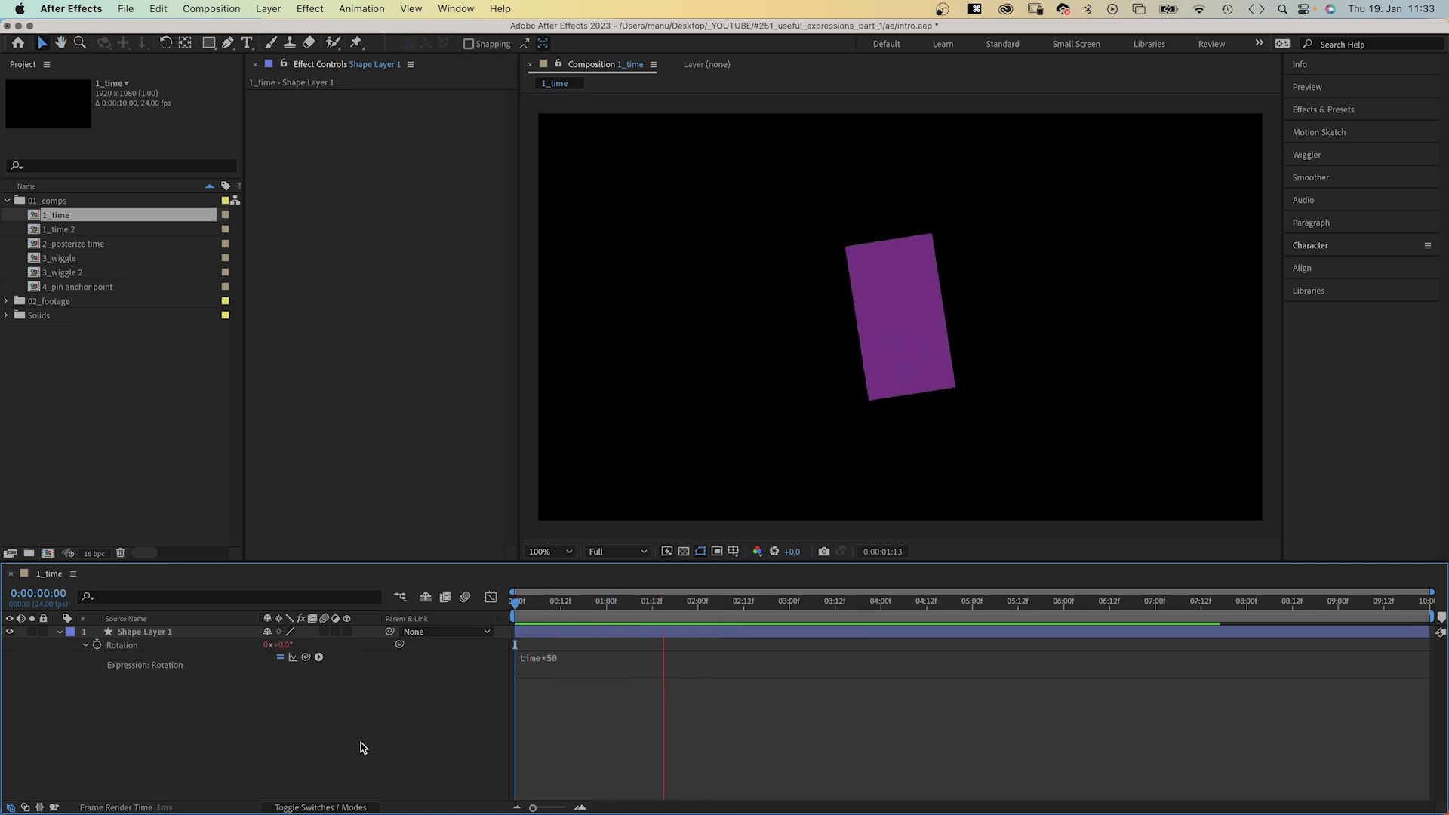
click(146, 639)
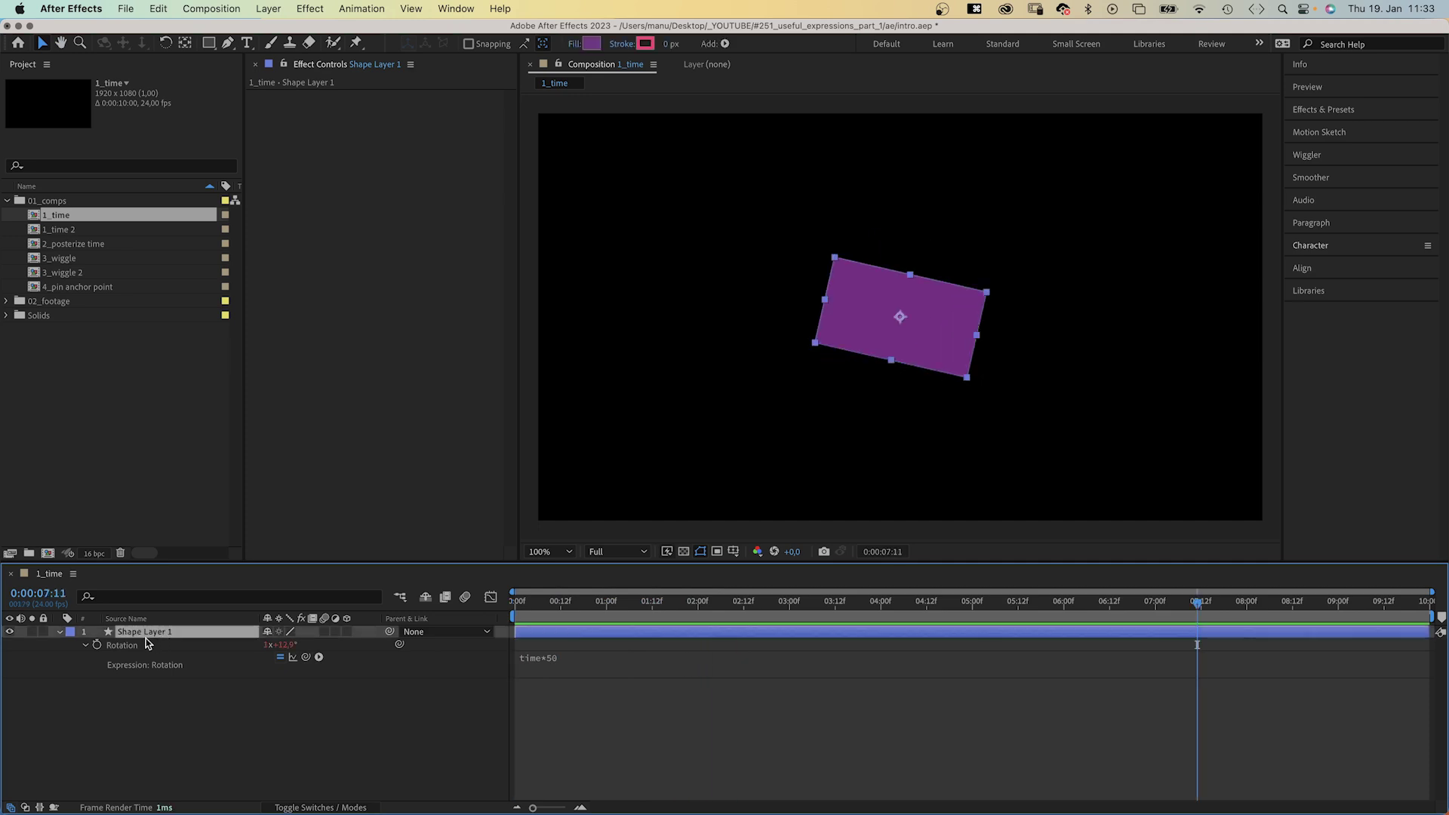
Try time*50 on Position, dismiss the dimension error, and clear that expression
key(shift+p)
alt+click(97, 646)
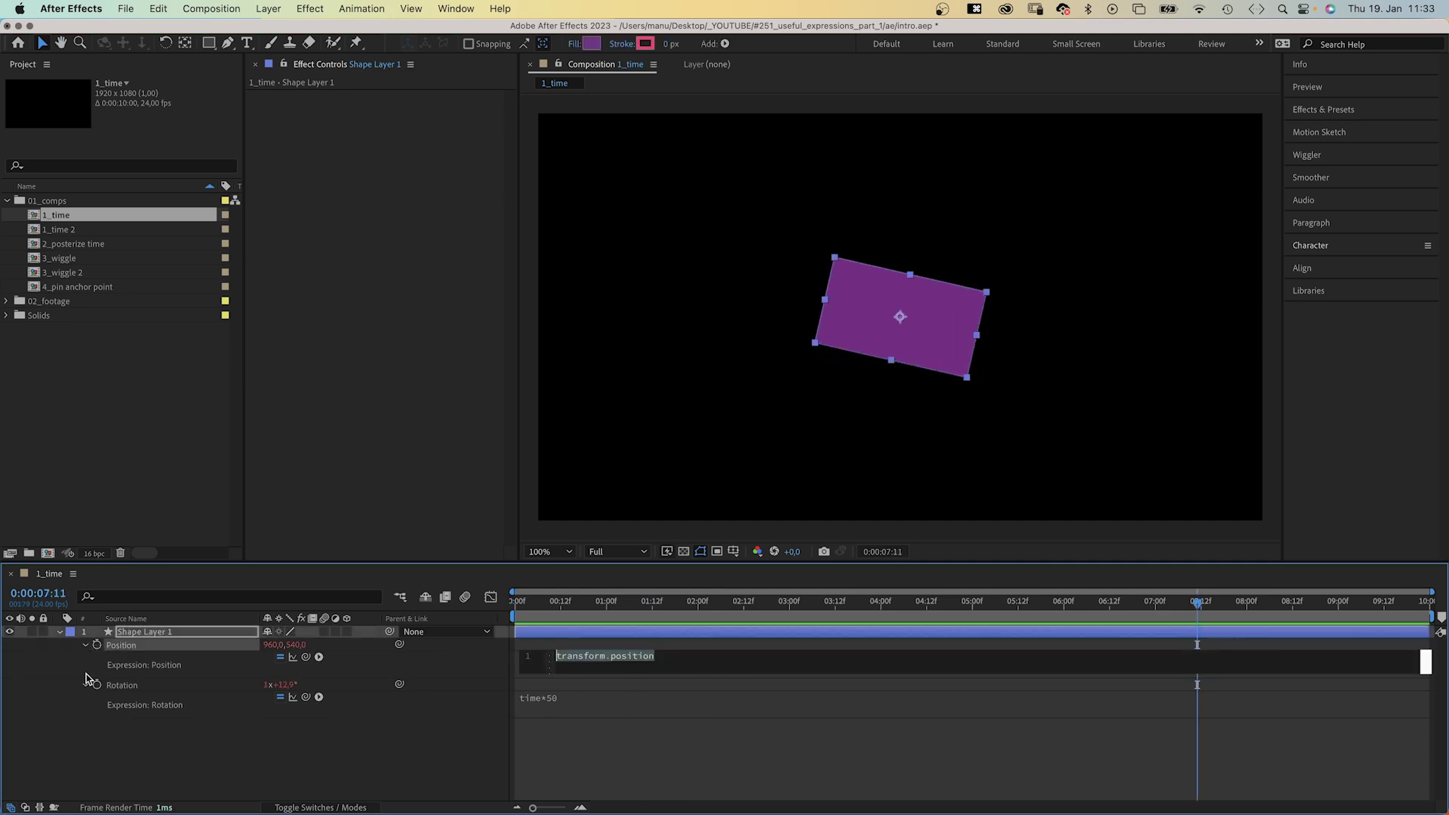
text(time*50)
click(411, 755)
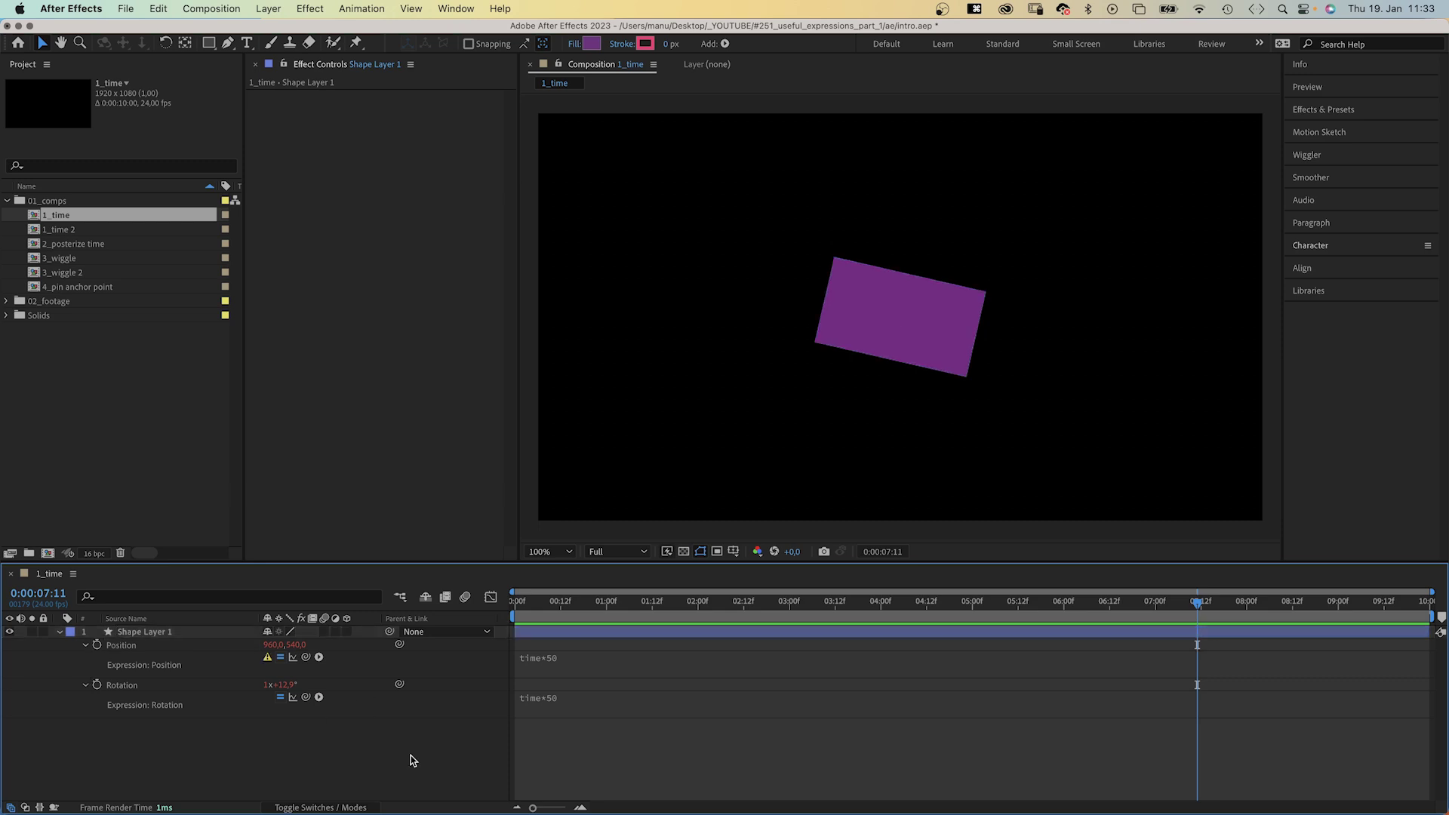
click(267, 660)
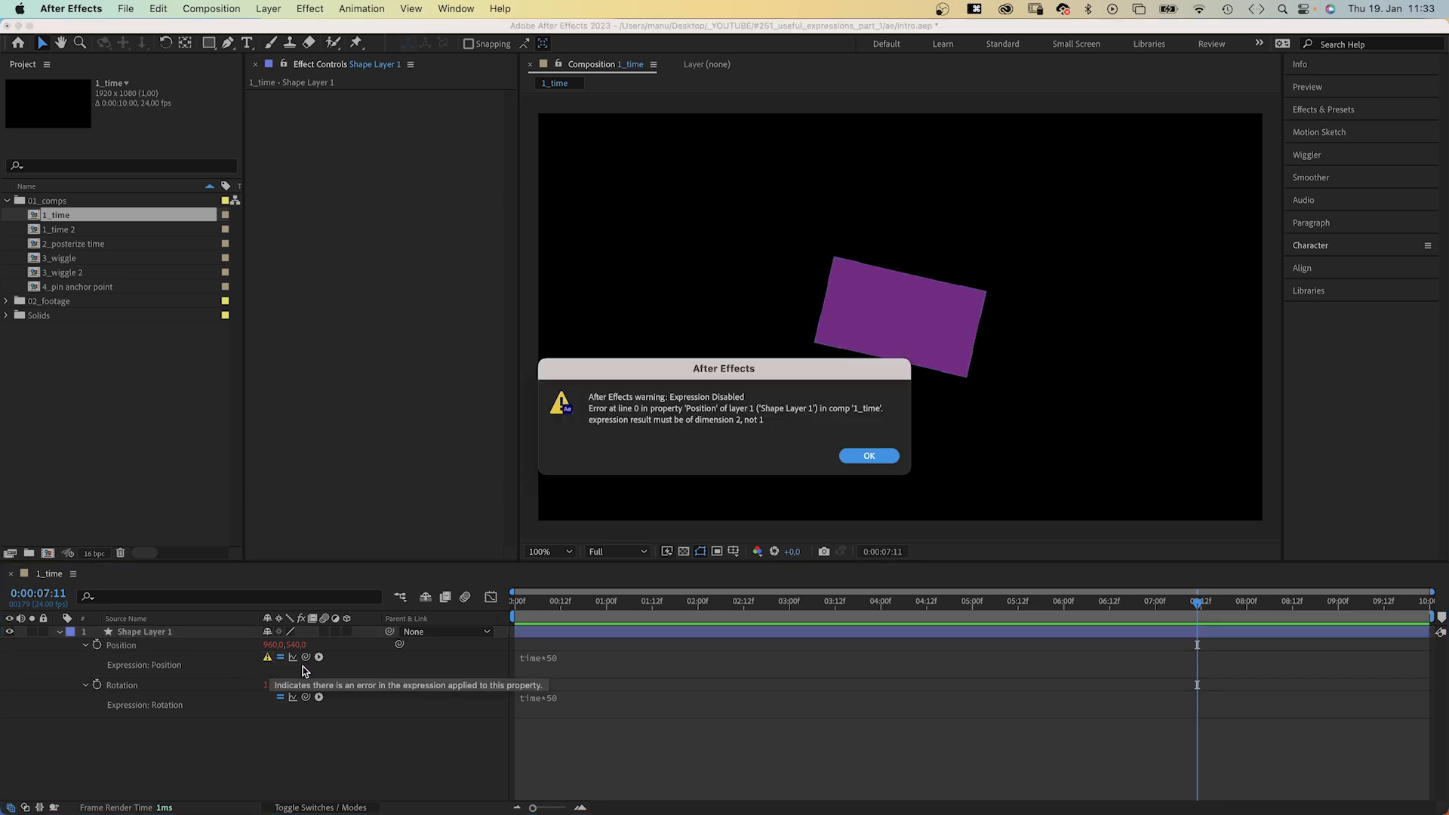
click(864, 456)
click(537, 655)
key(BackSpace)
Separate Position into X and Y and drive X Position with time*200
key(p)
right_click(120, 645)
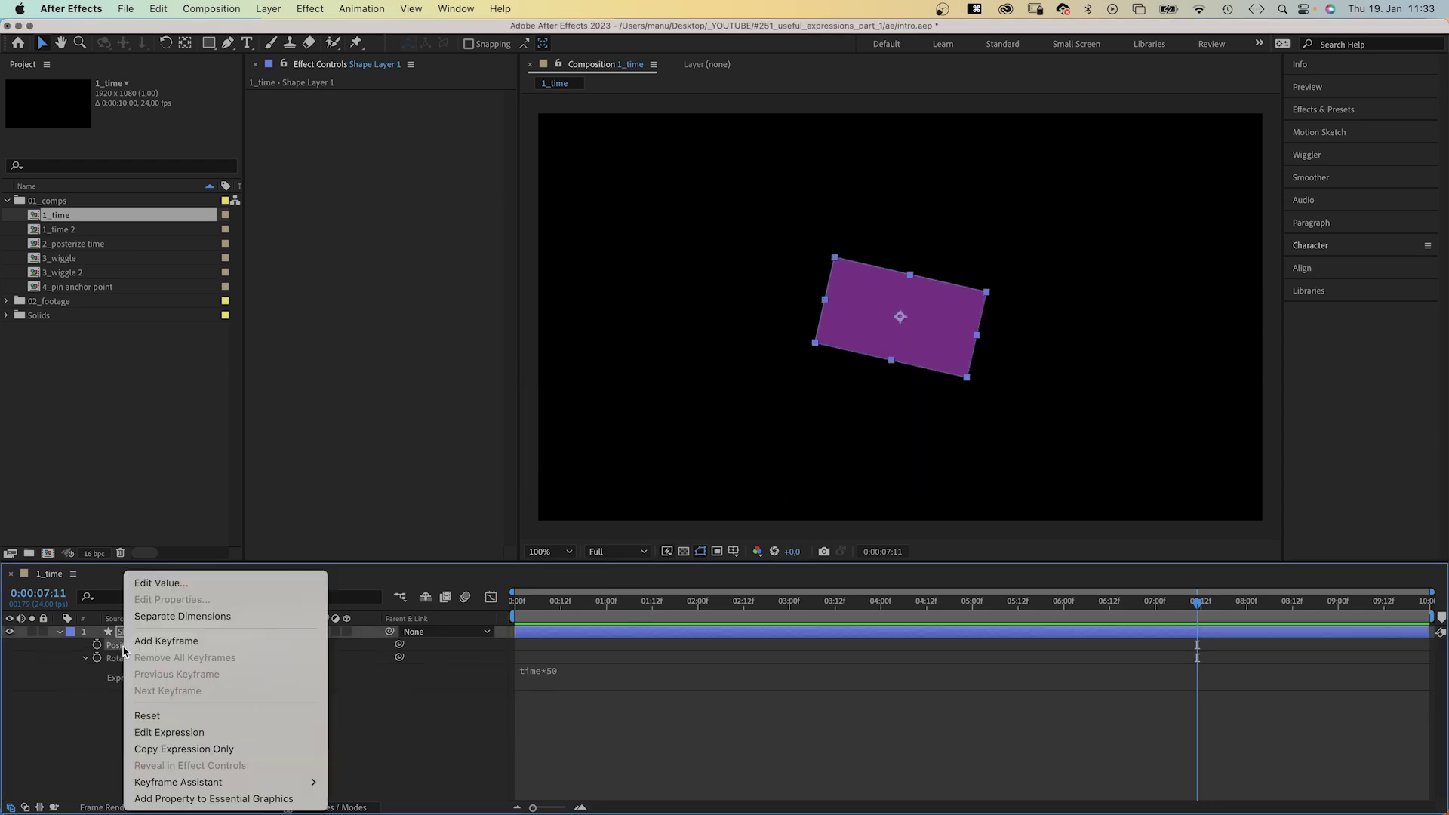
click(165, 617)
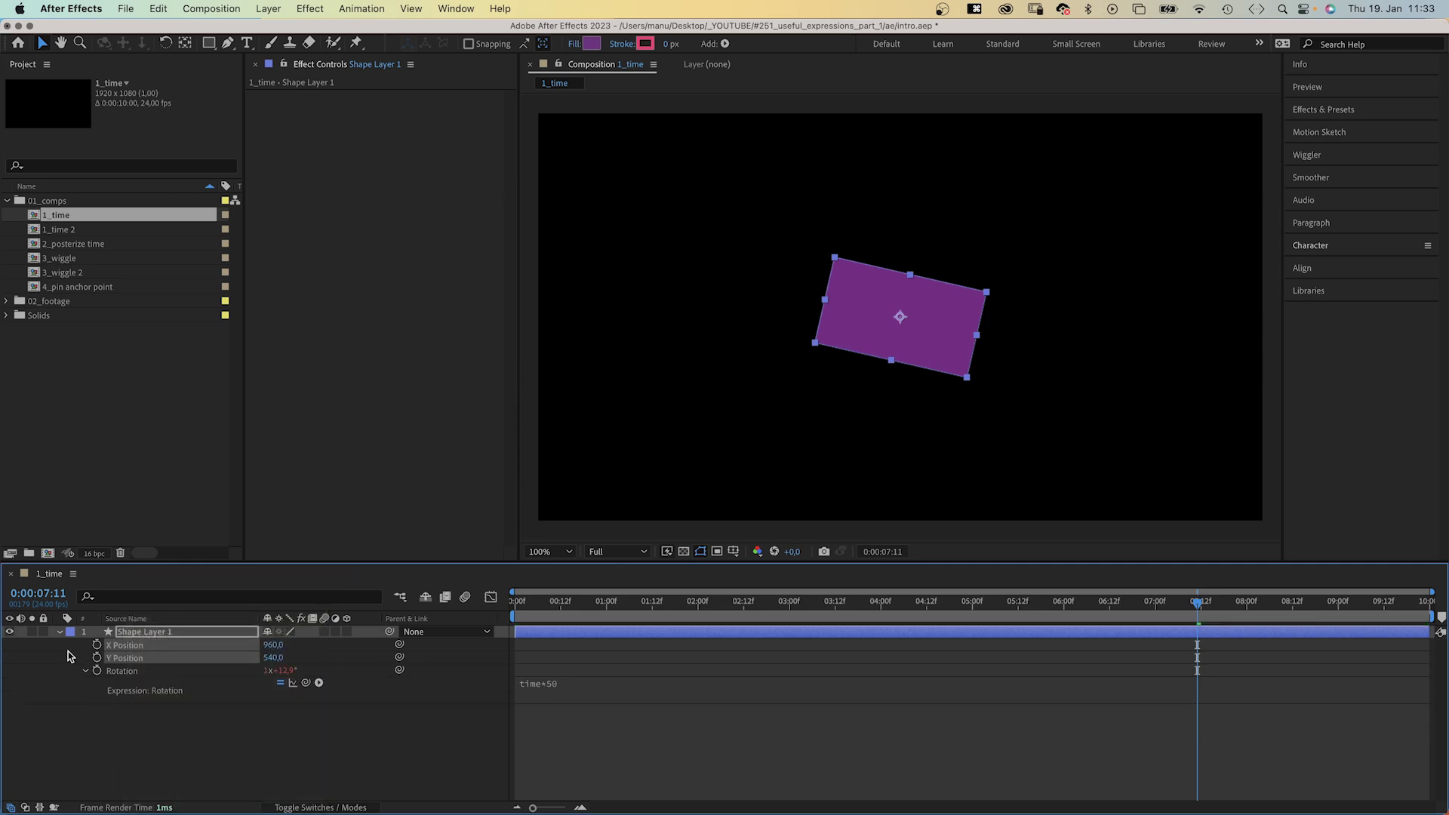
alt+click(96, 646)
text(time*200)
click(428, 752)
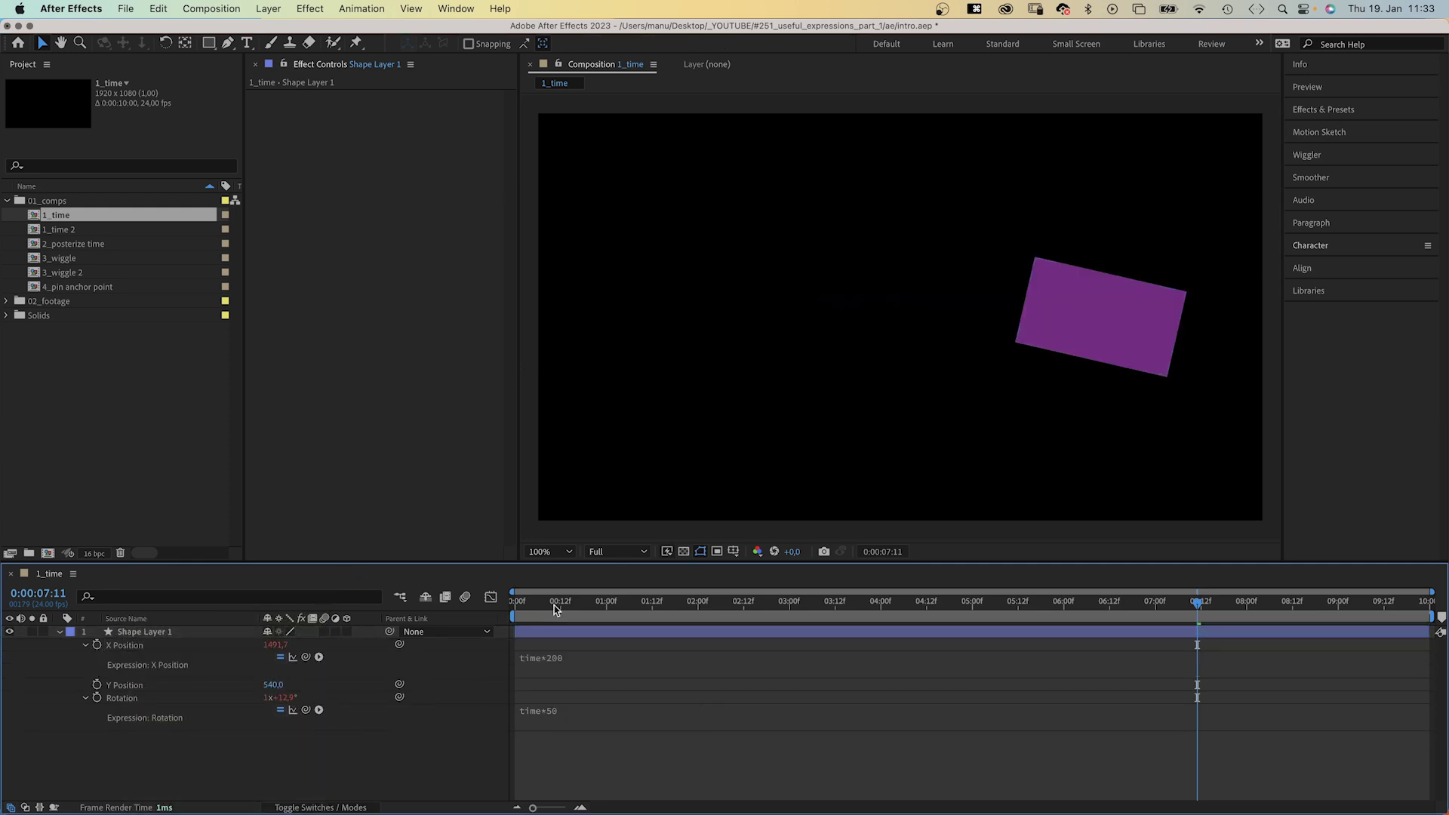
Extend the X Position expression to time*200+500 and preview the slide
drag(555, 606, 462, 612)
key(space)
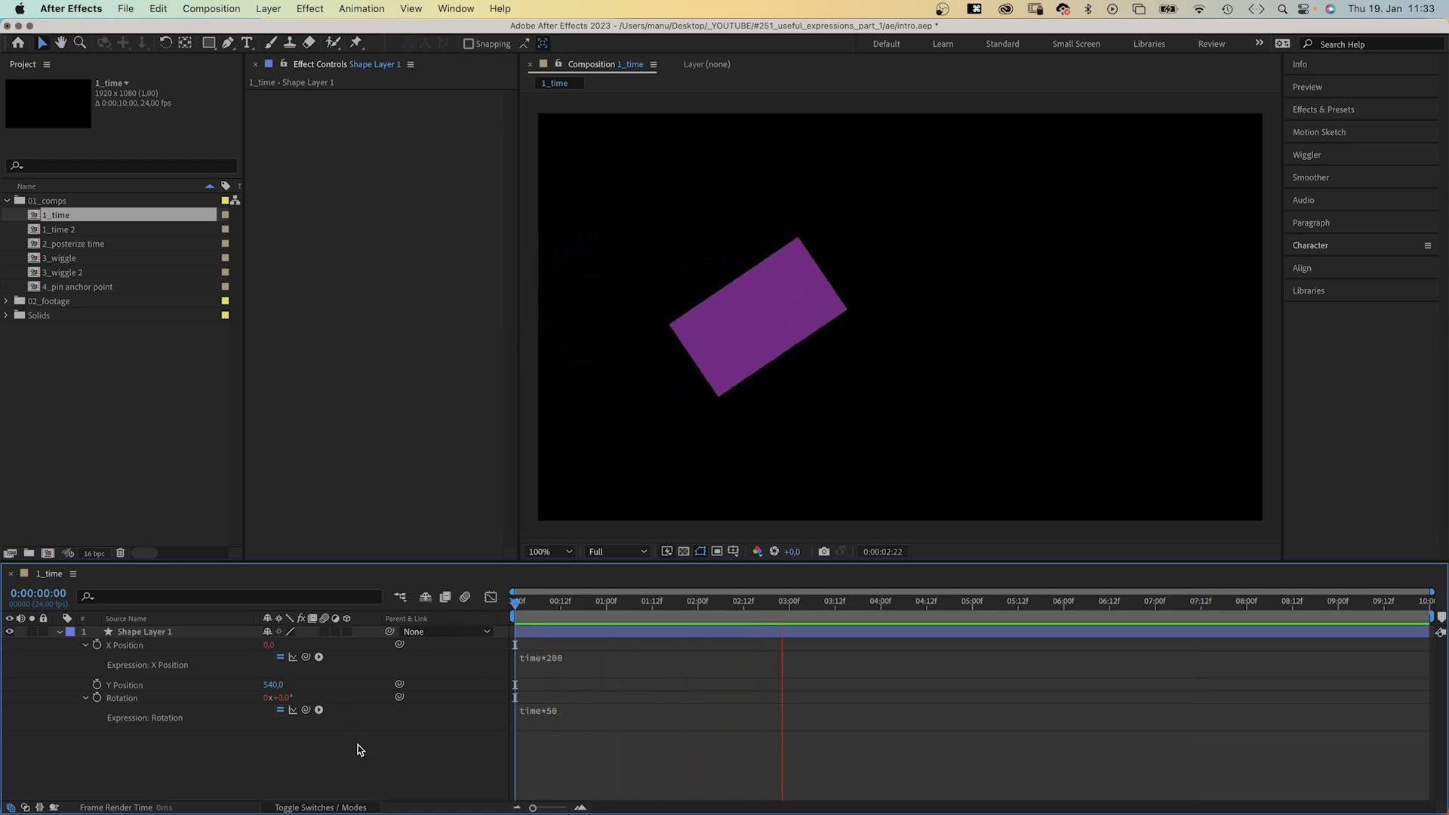
key(space)
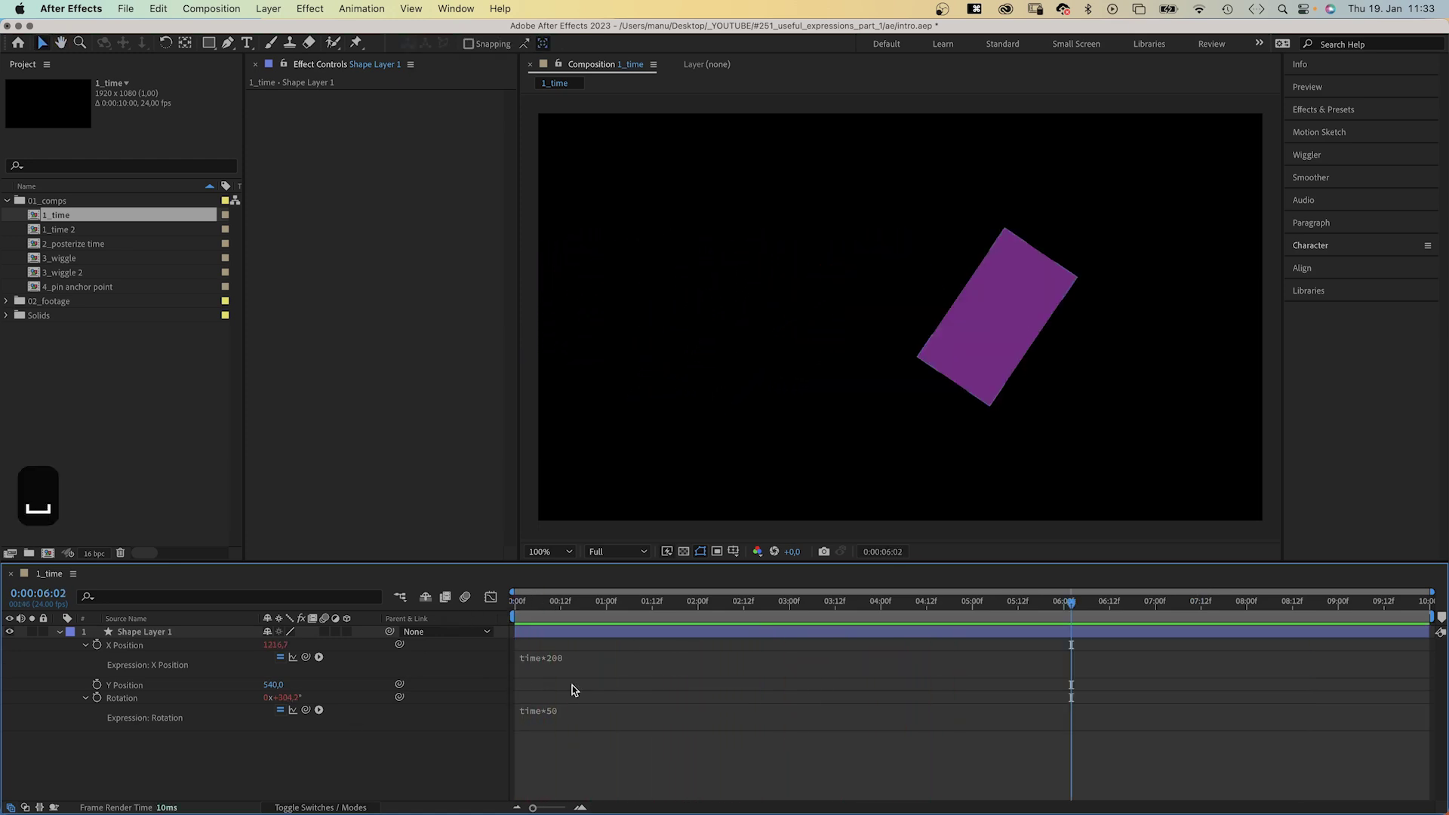
click(549, 658)
text(+)
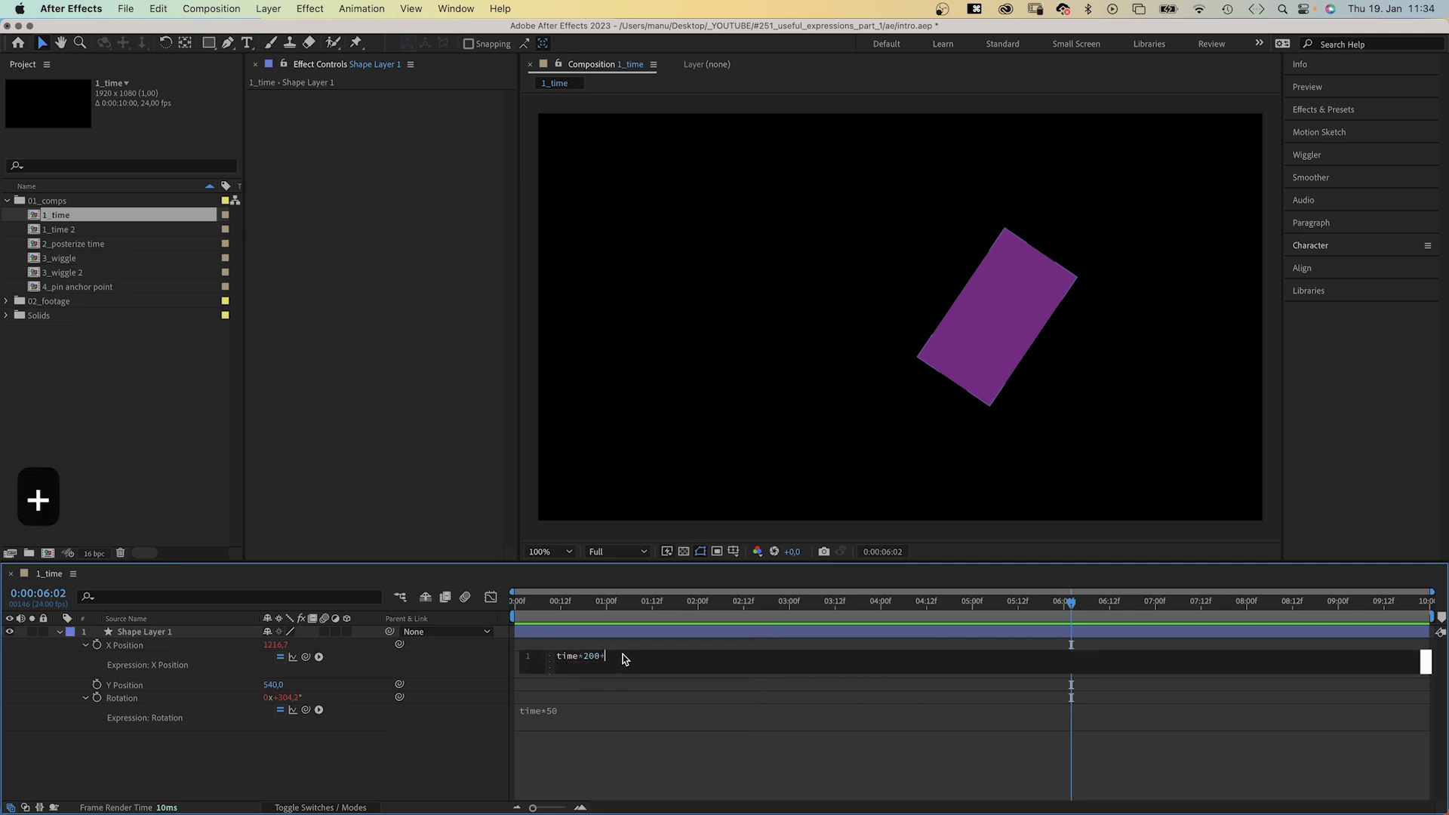
text(500)
click(494, 744)
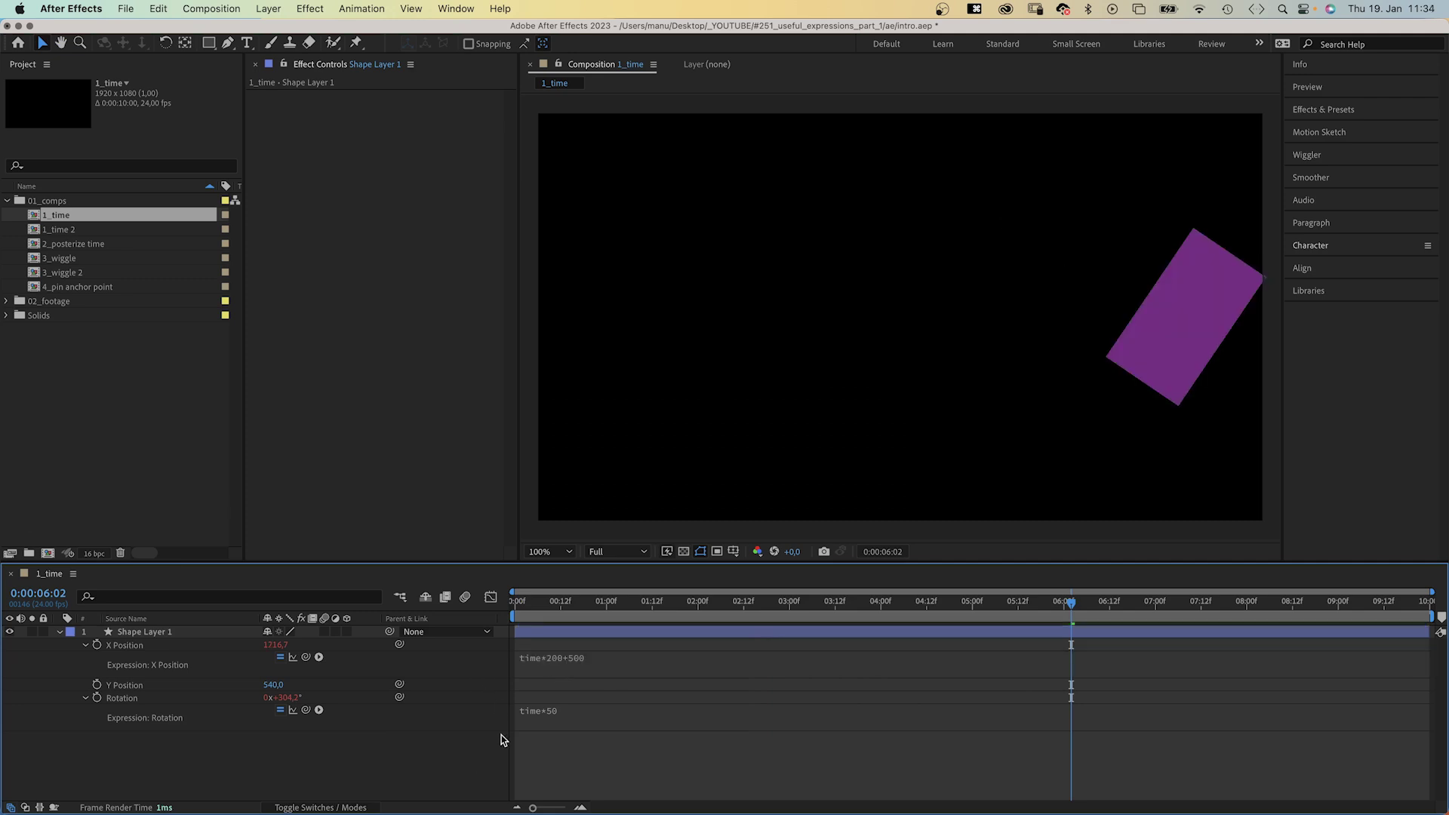
key(Home)
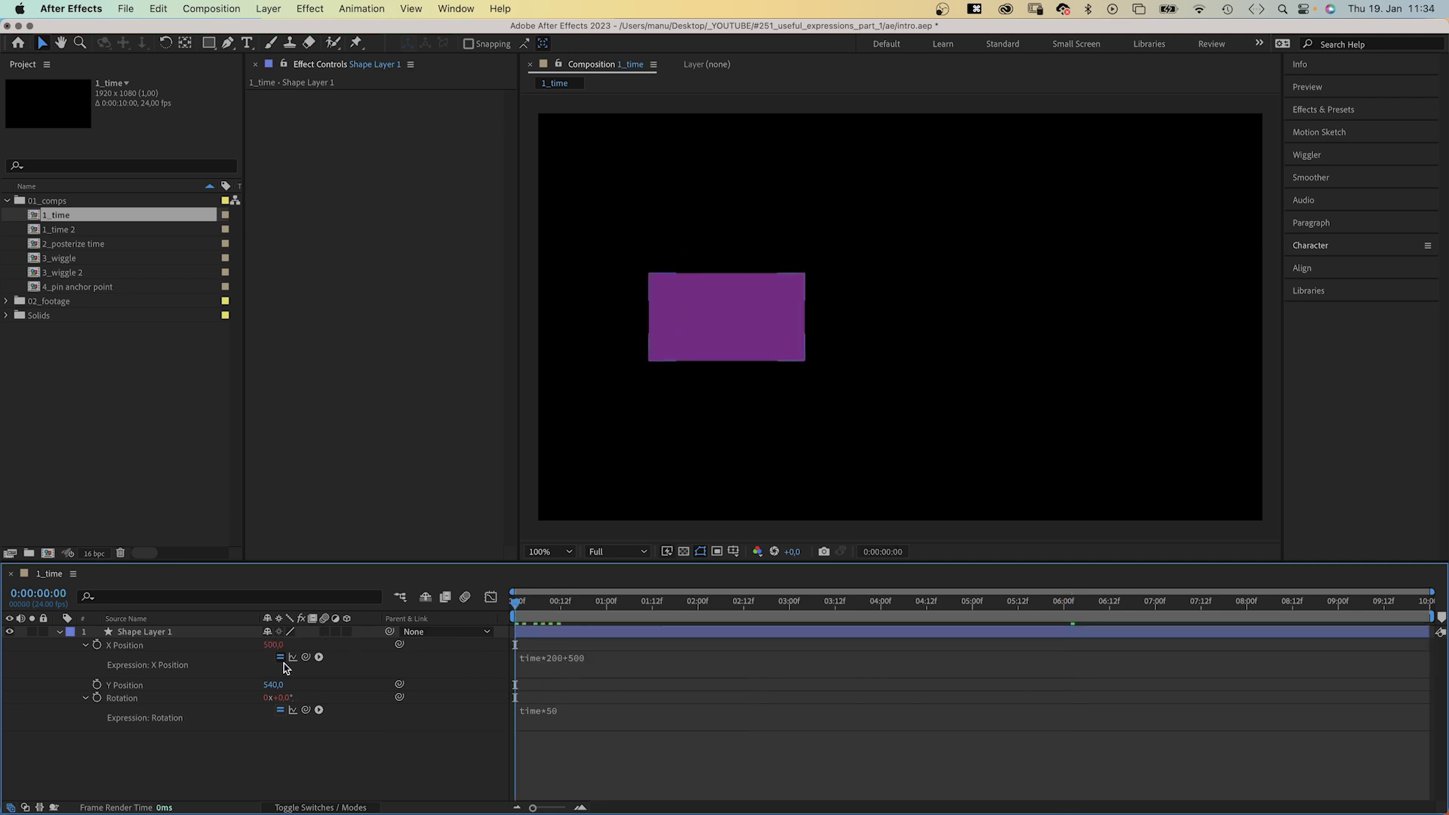
key(space)
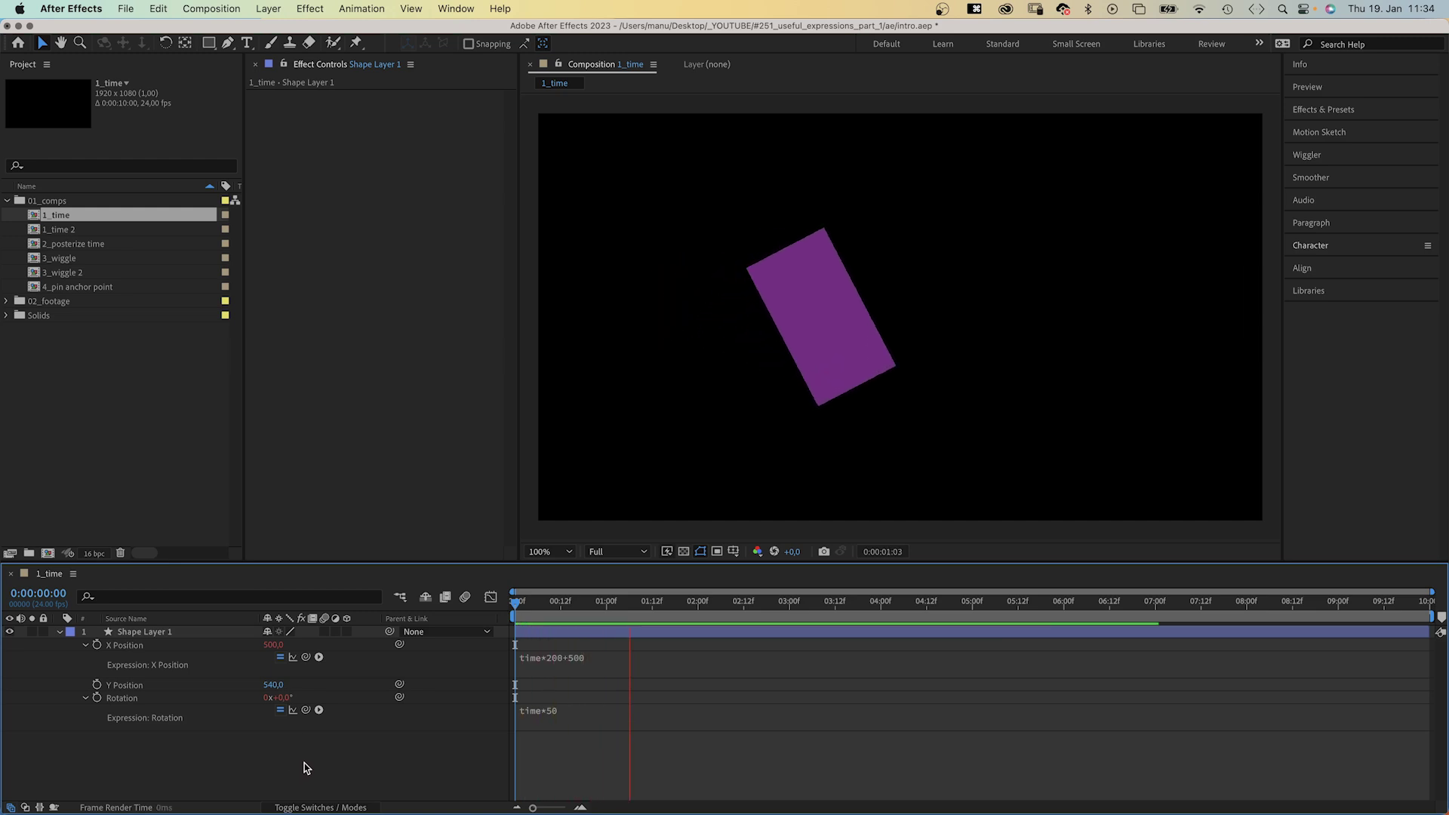
Drive Scale with x=time*50+100; [x,100] so only the width grows
key(shift+s)
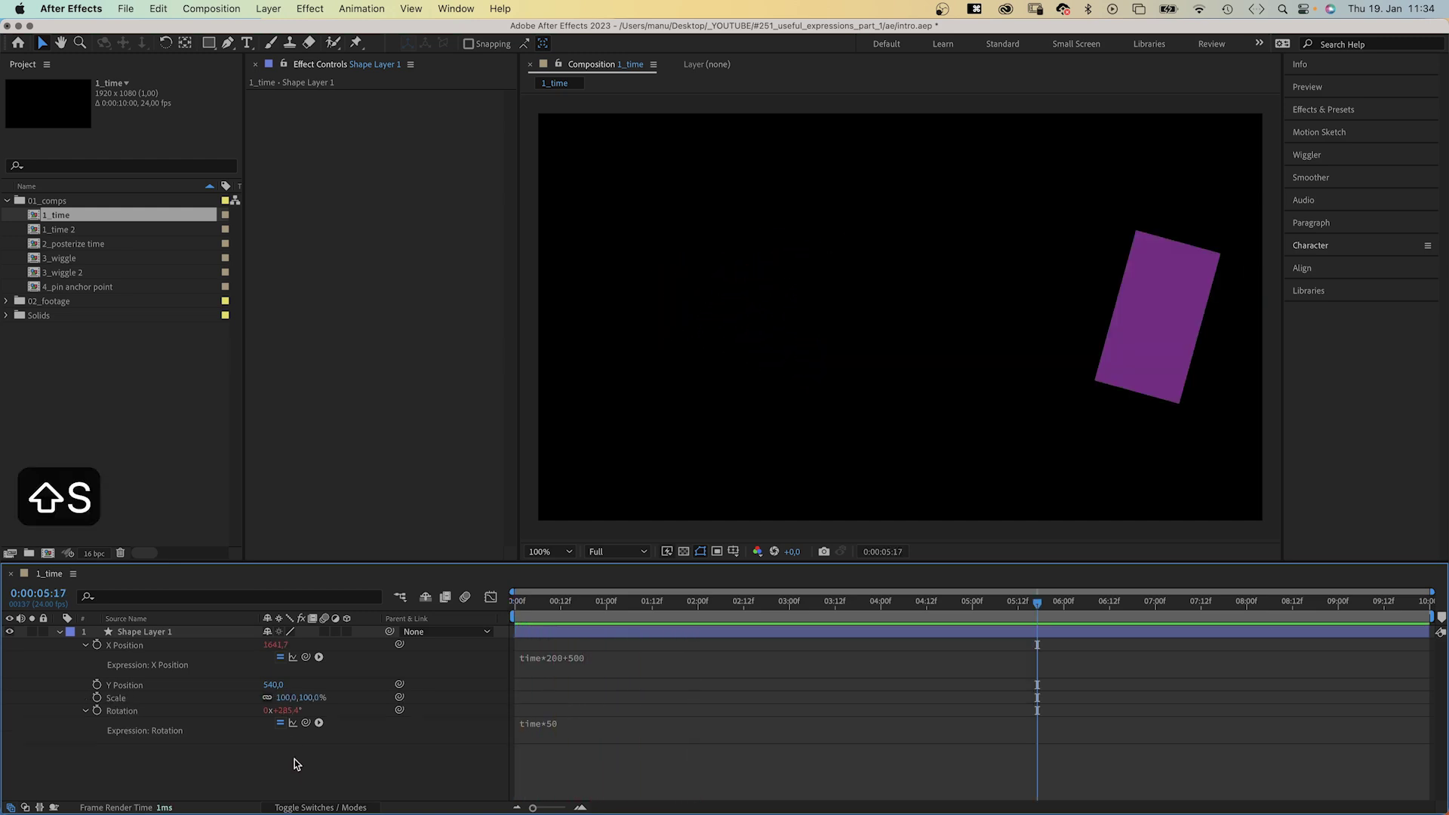
alt+click(97, 697)
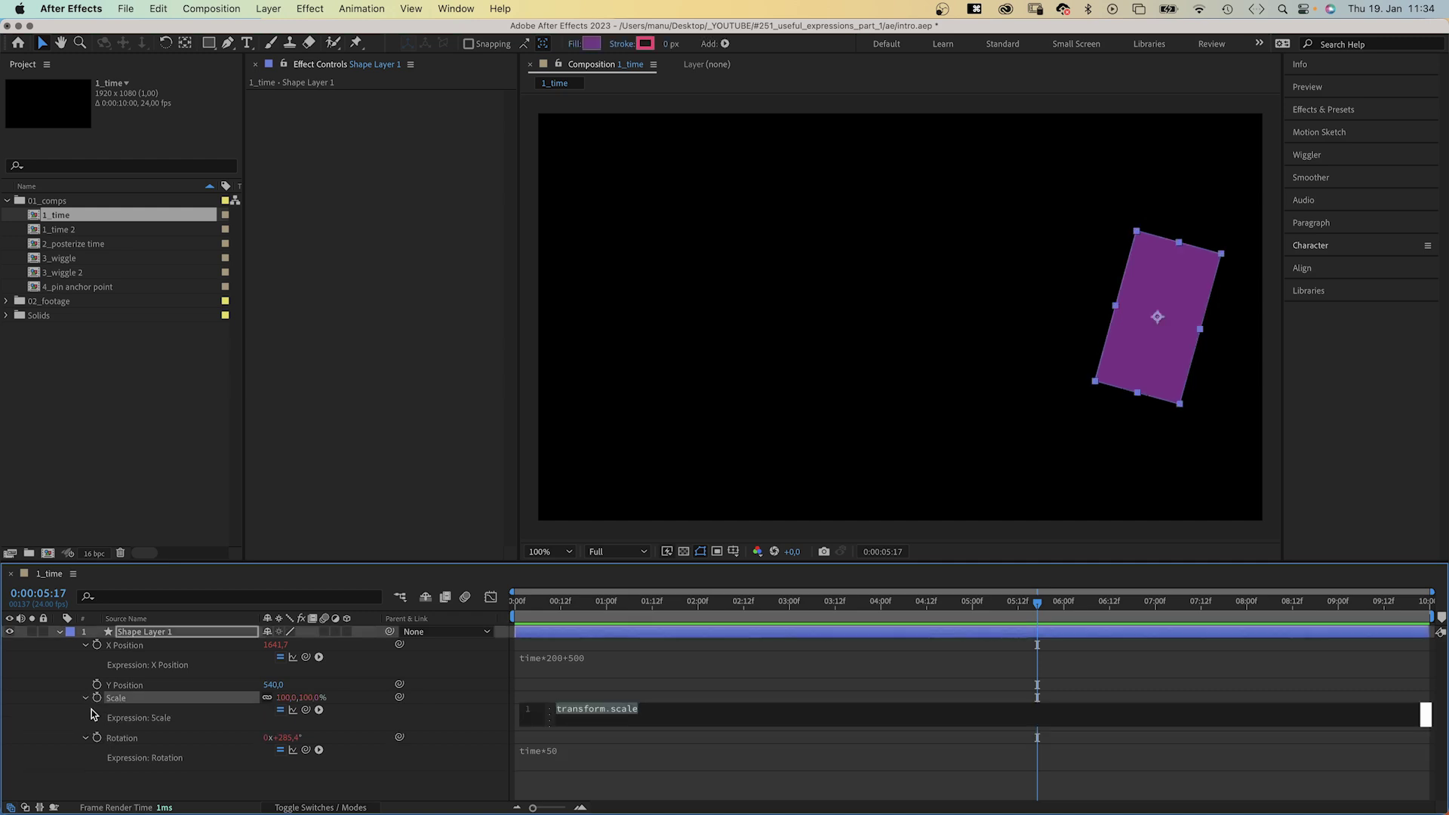
text(x)
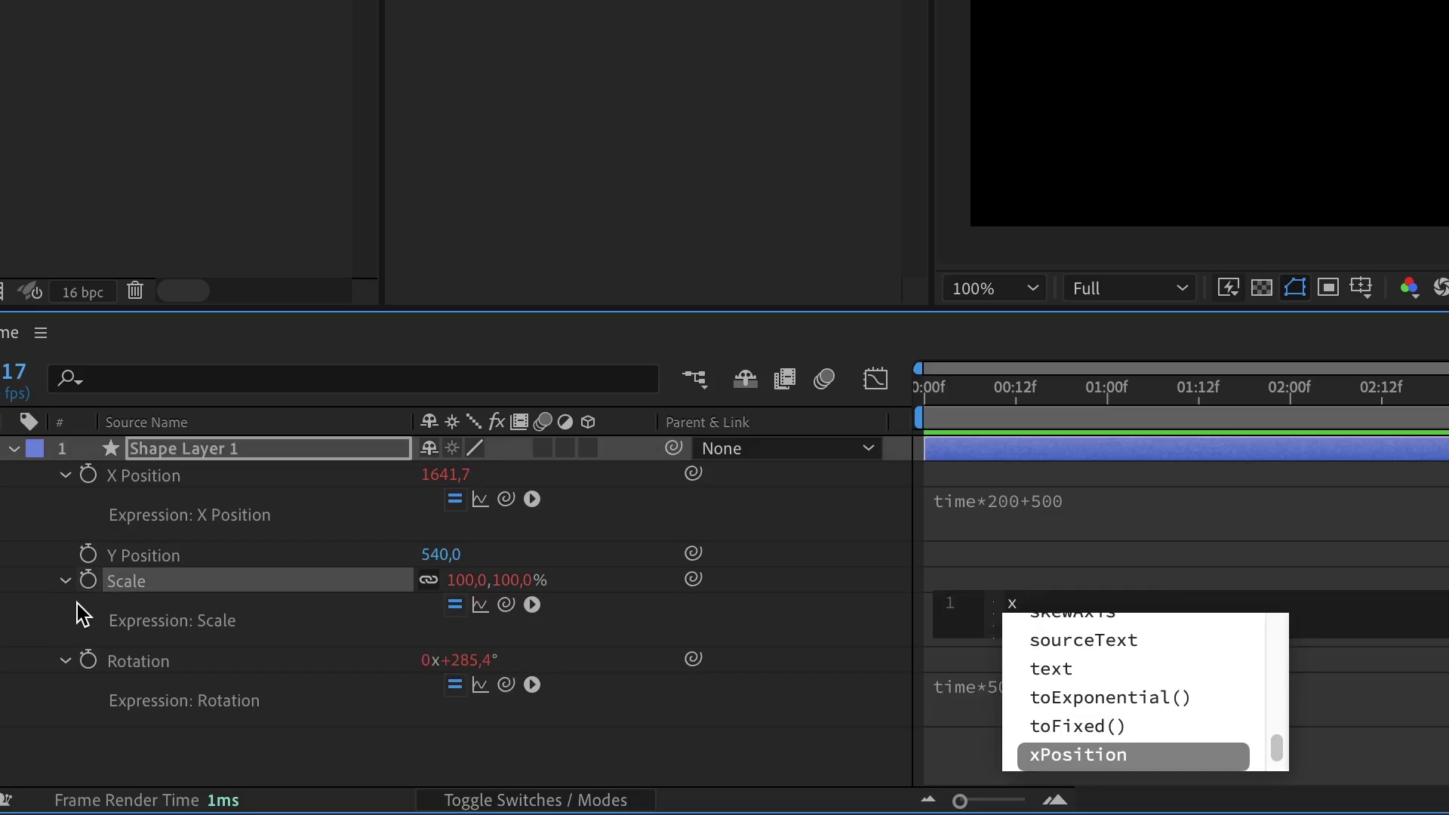
text(=t)
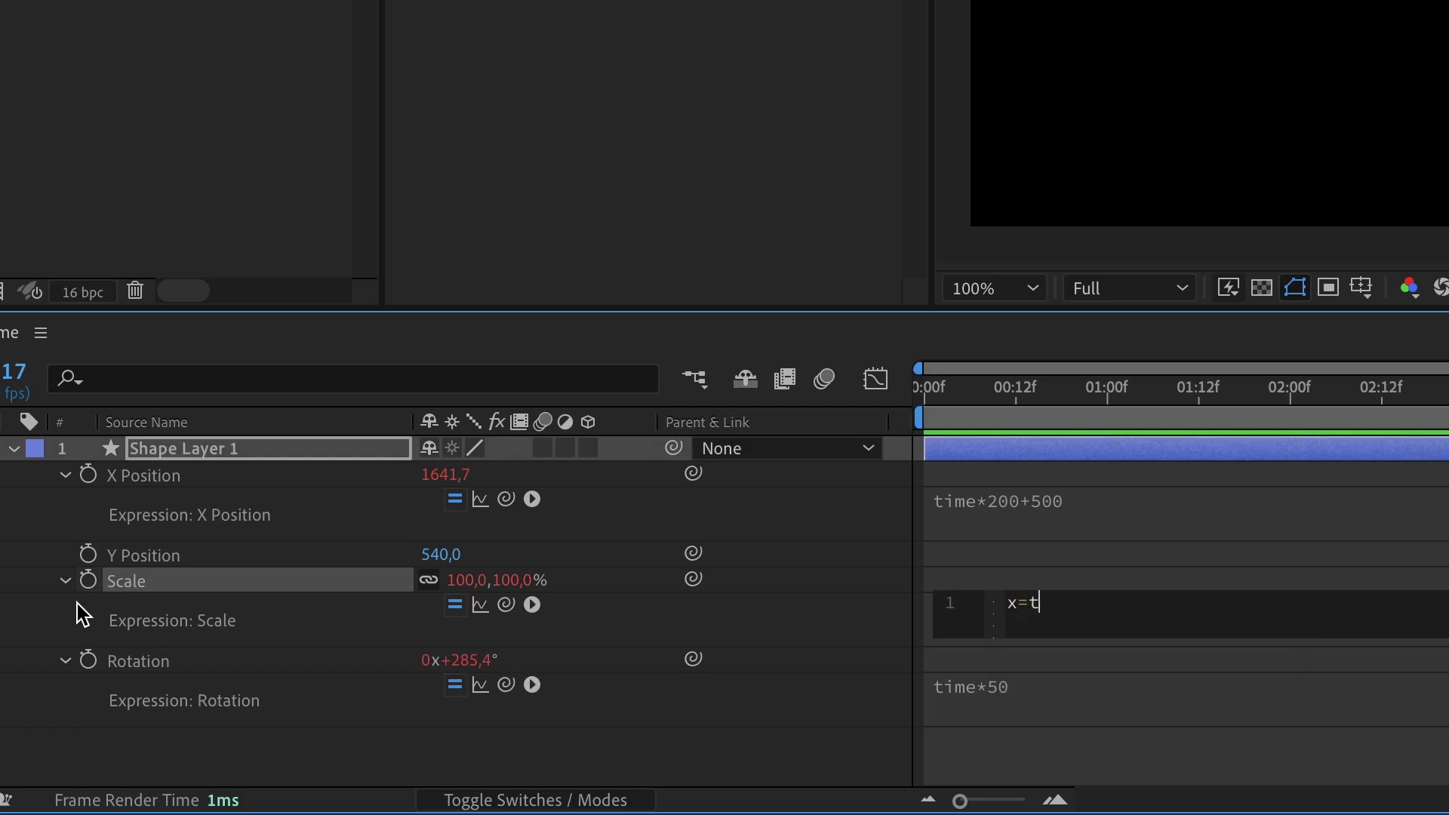
text(ime*50)
text(+100)
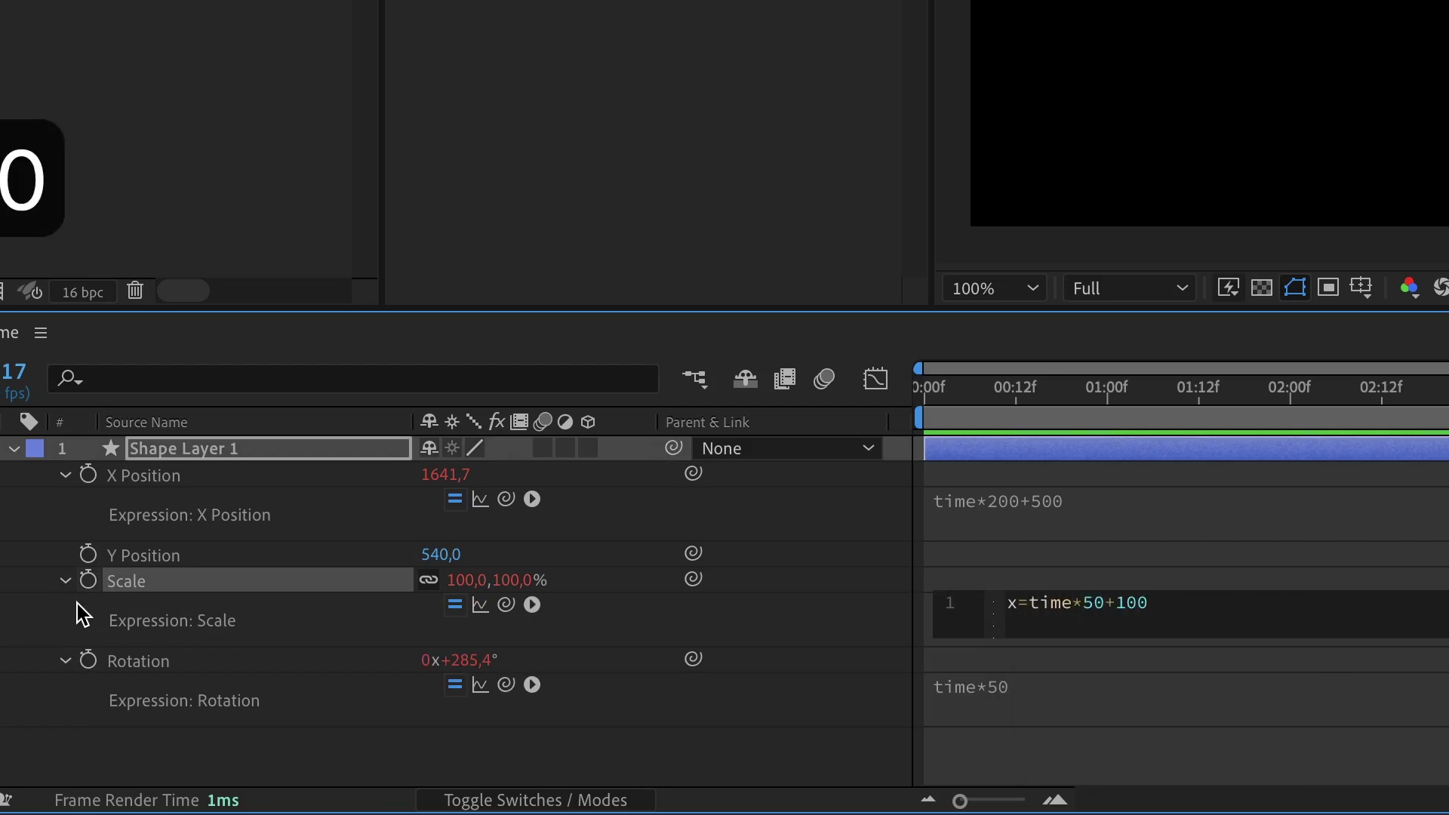
text(;)
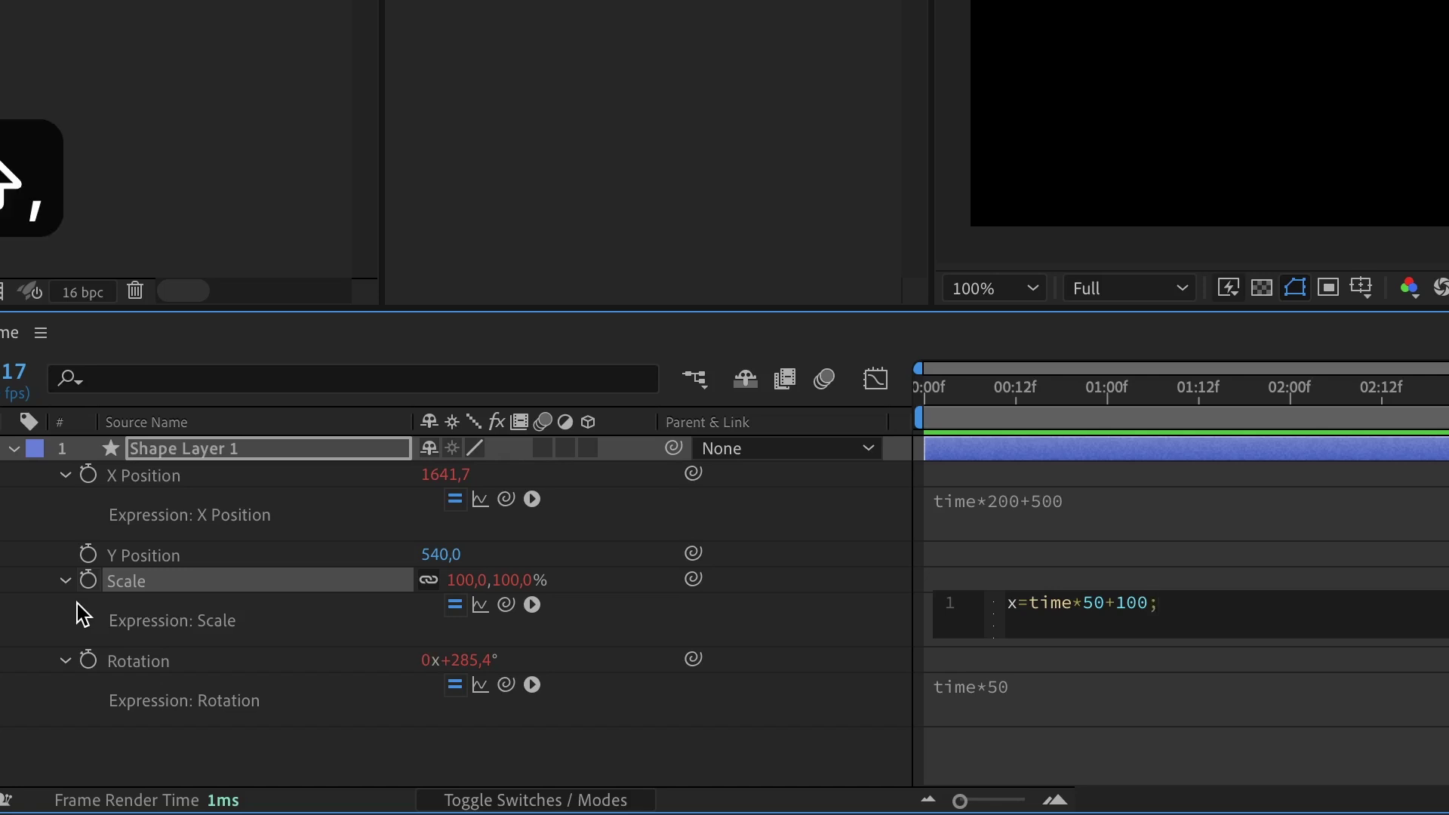
key(Return)
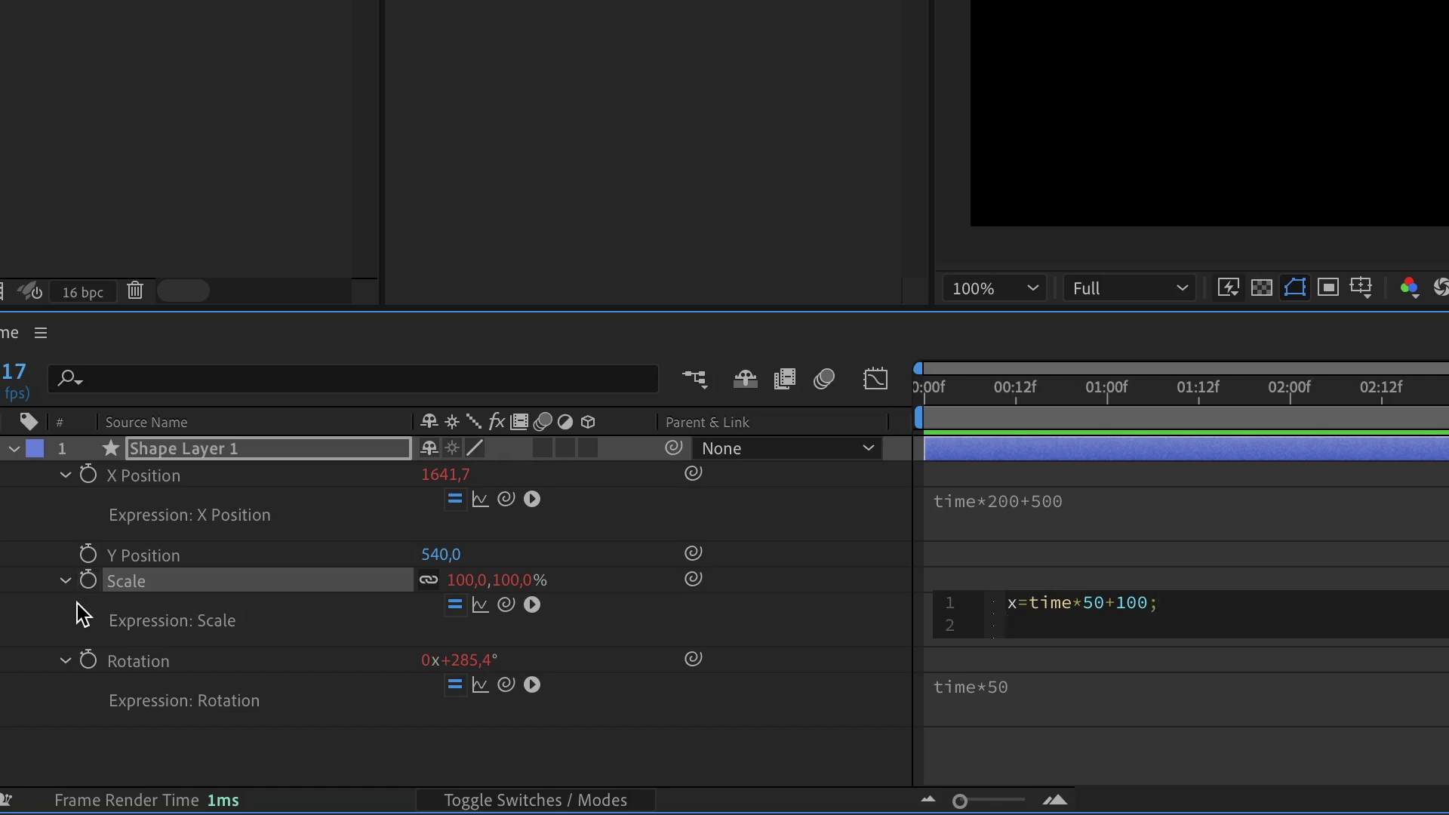
text([x,1)
text(00)
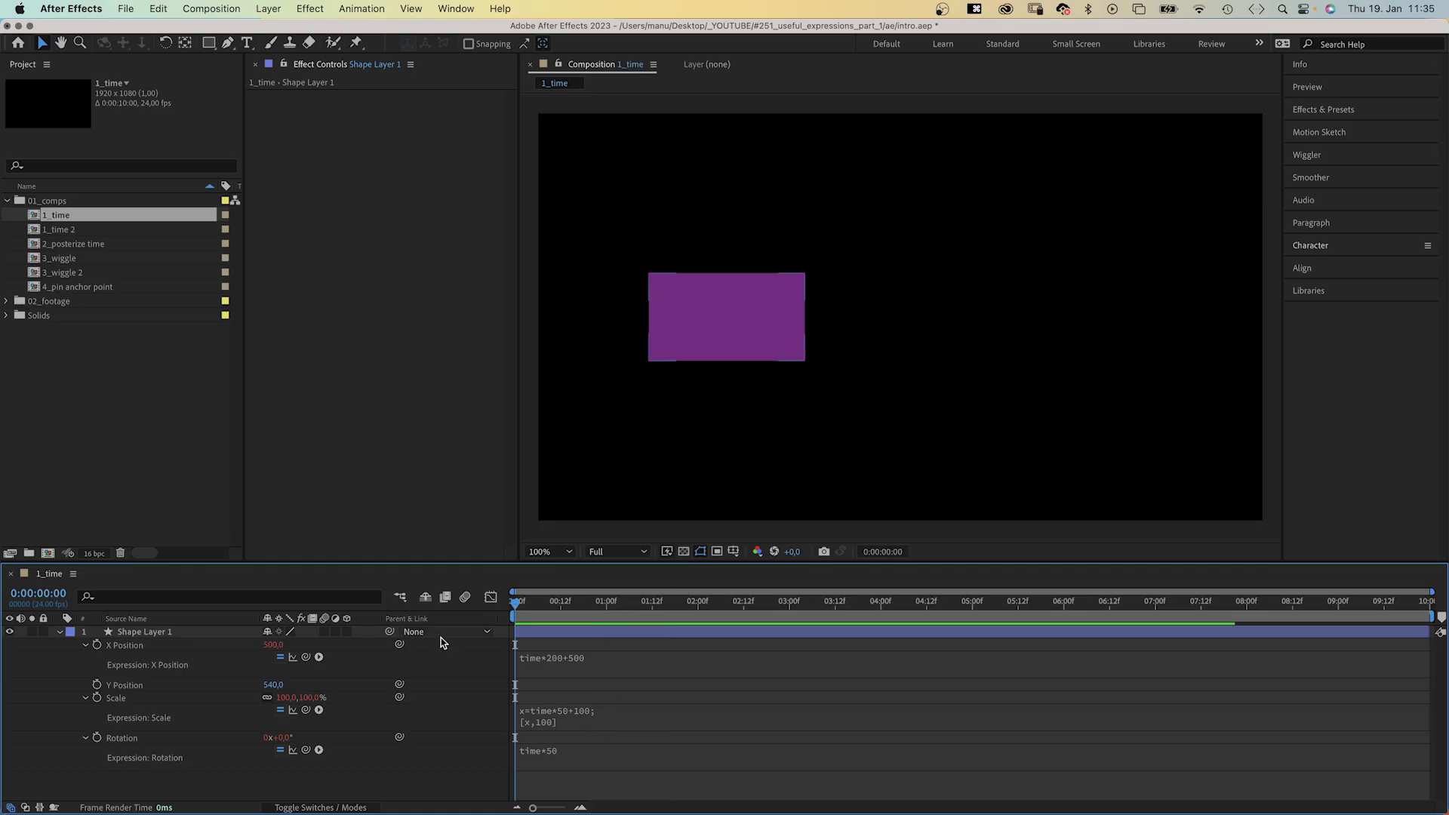
Drive the turbulent noise Evolution with a time*500 expression and preview it
click(424, 683)
key(space)
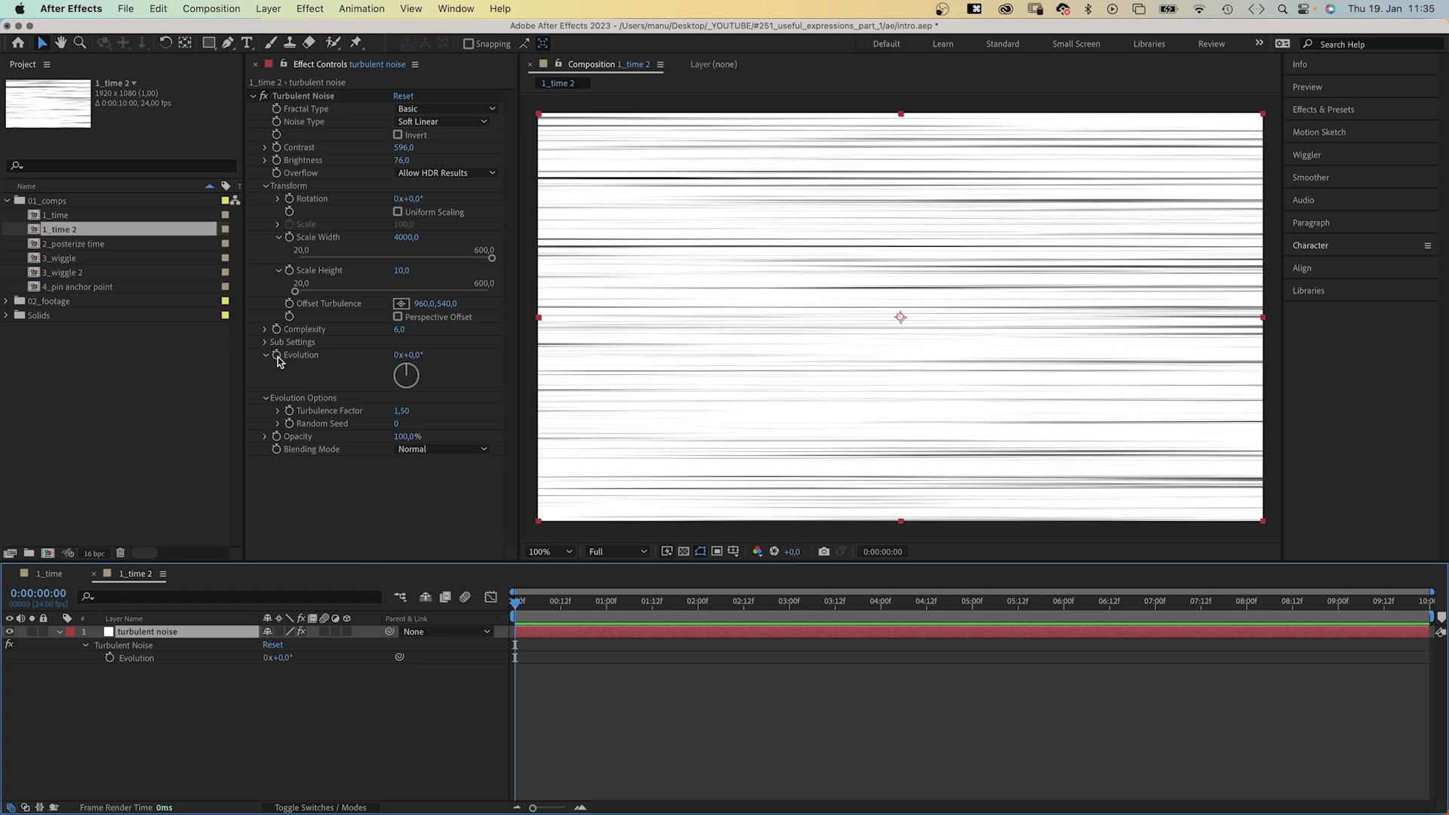
alt+click(276, 355)
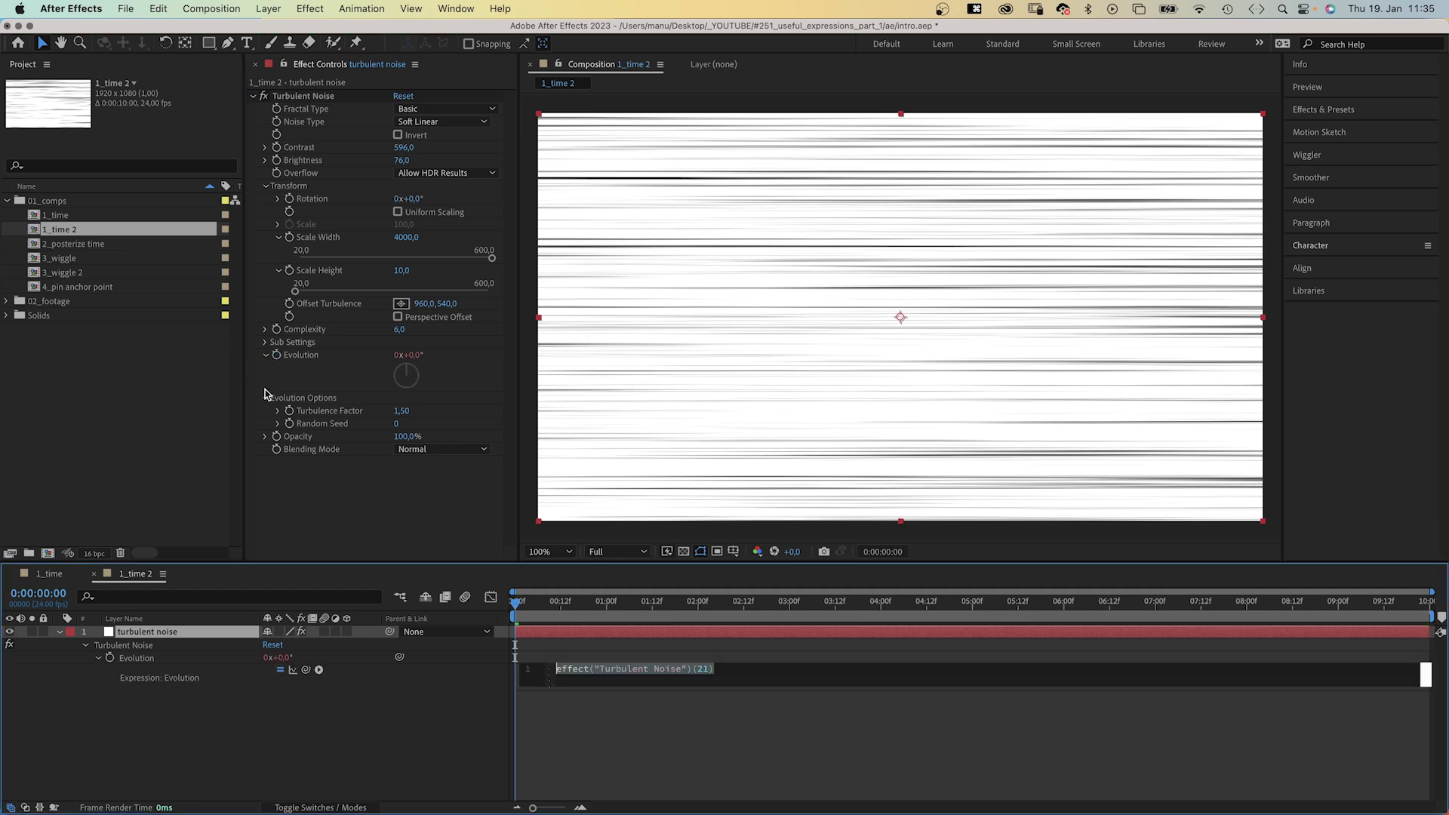
text(time*500)
click(309, 730)
key(space)
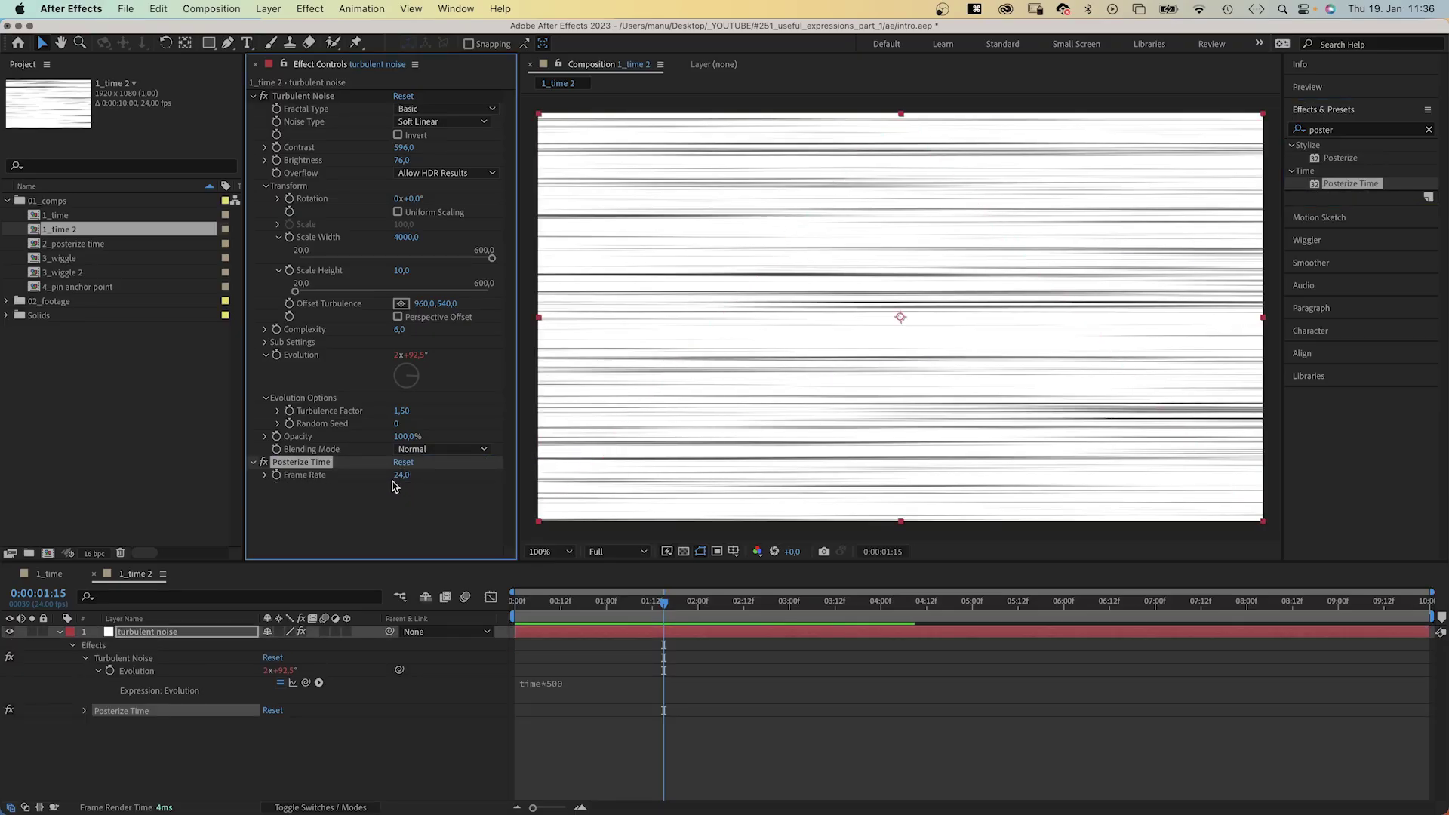
Remove Posterize Time and prepend posterizeTime(8); to the Evolution expression, then preview
key(BackSpace)
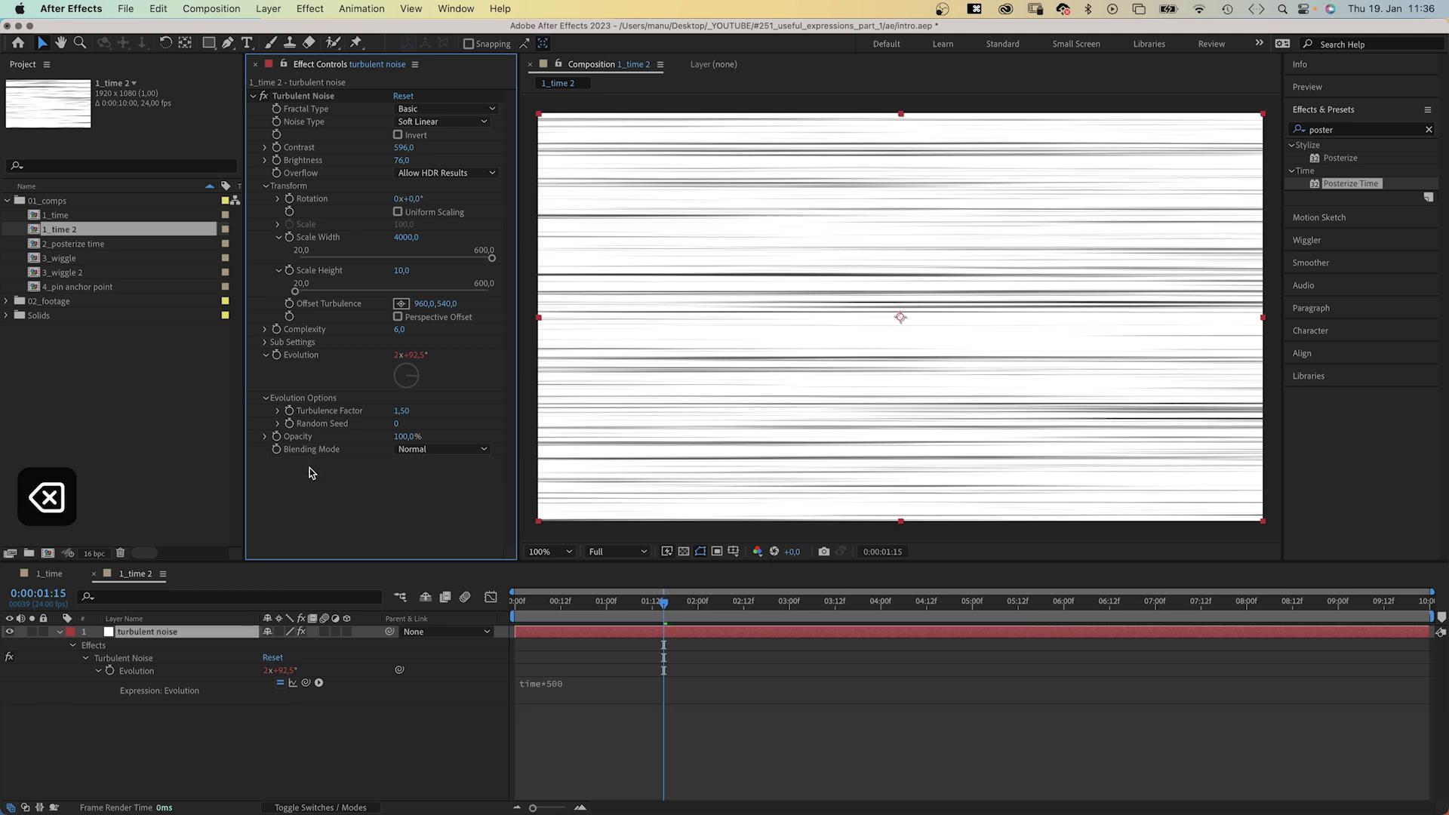
click(534, 685)
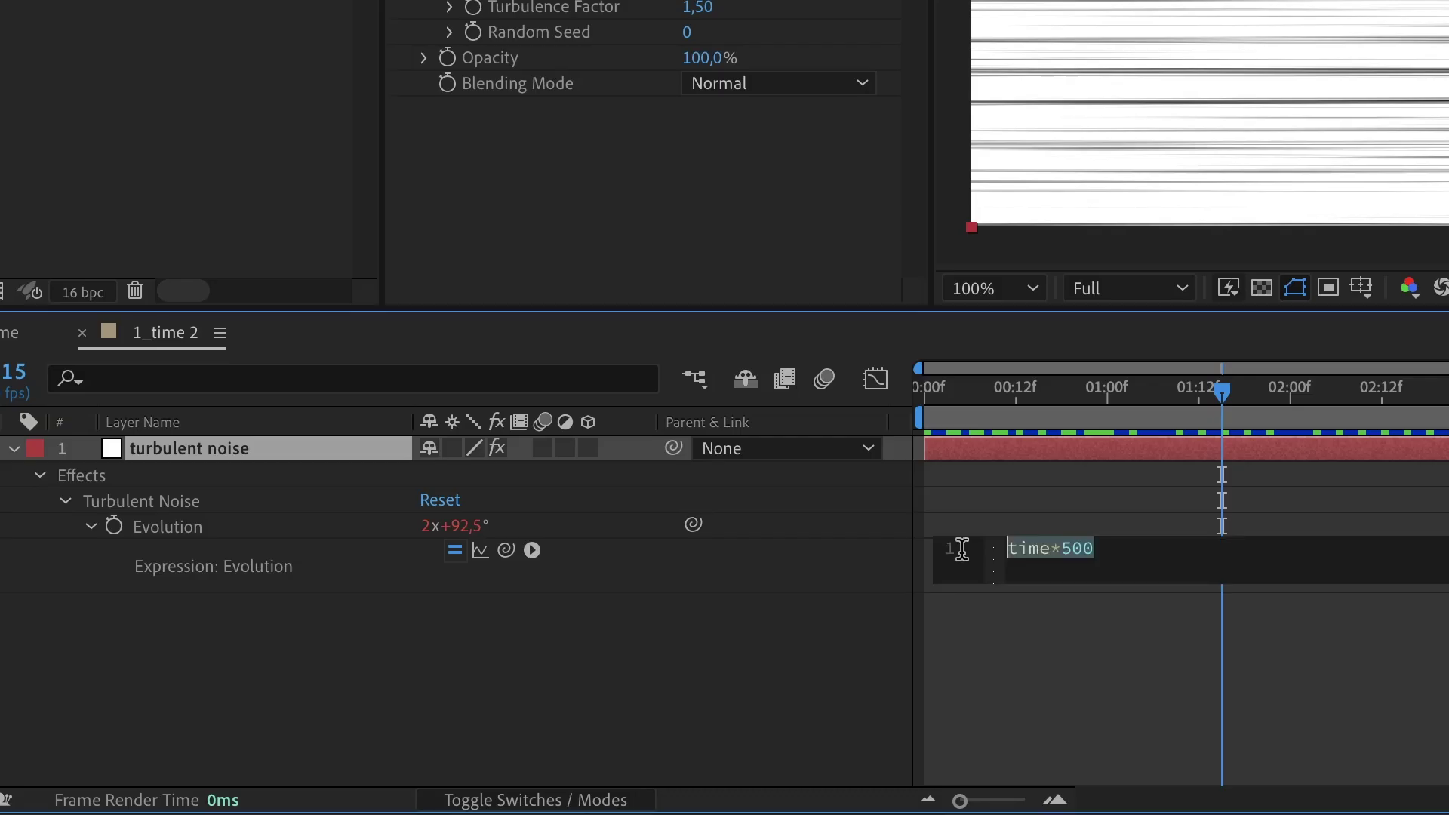
click(1011, 546)
key(Return)
key(Up)
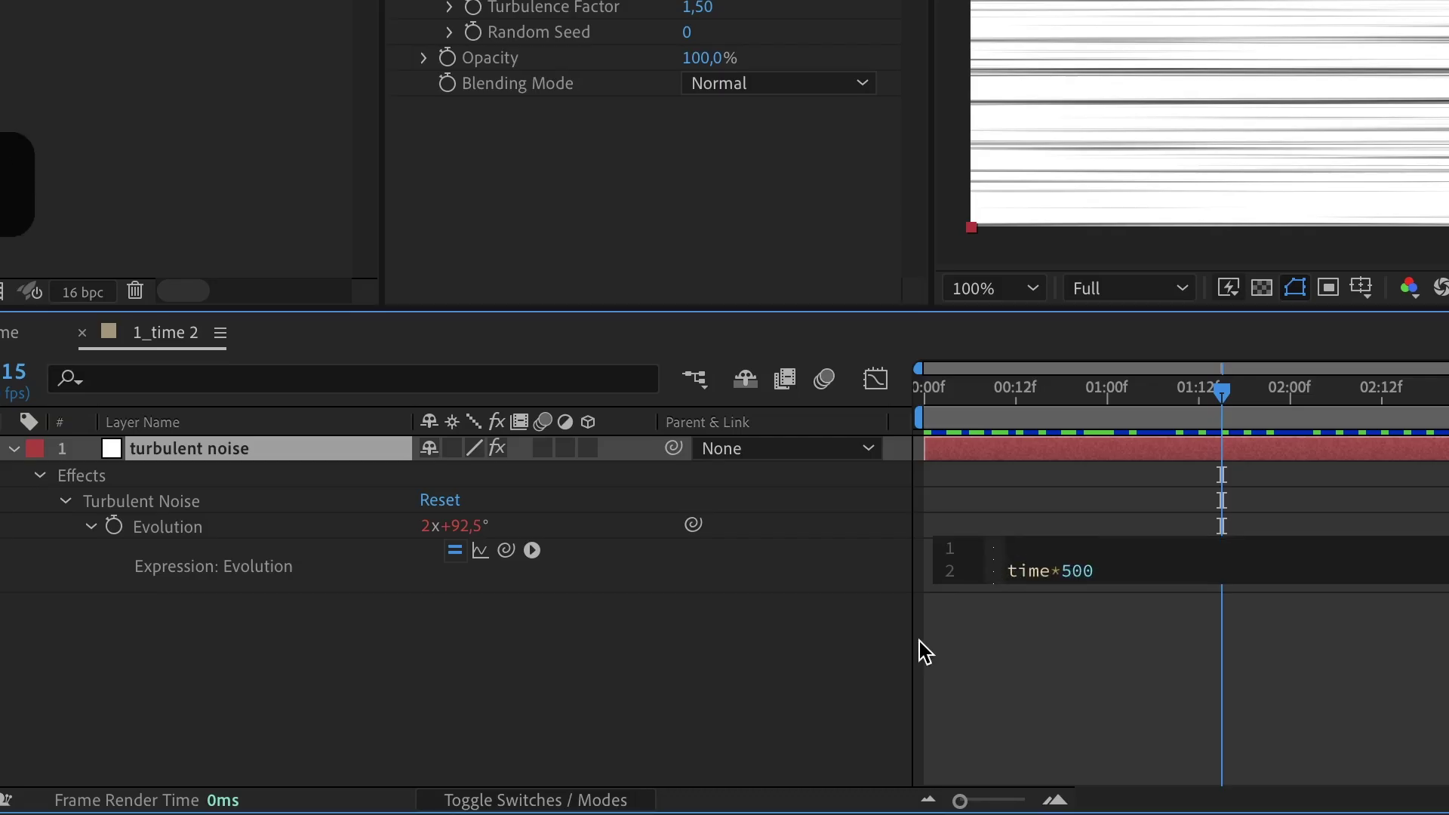
text(poster)
key(Return)
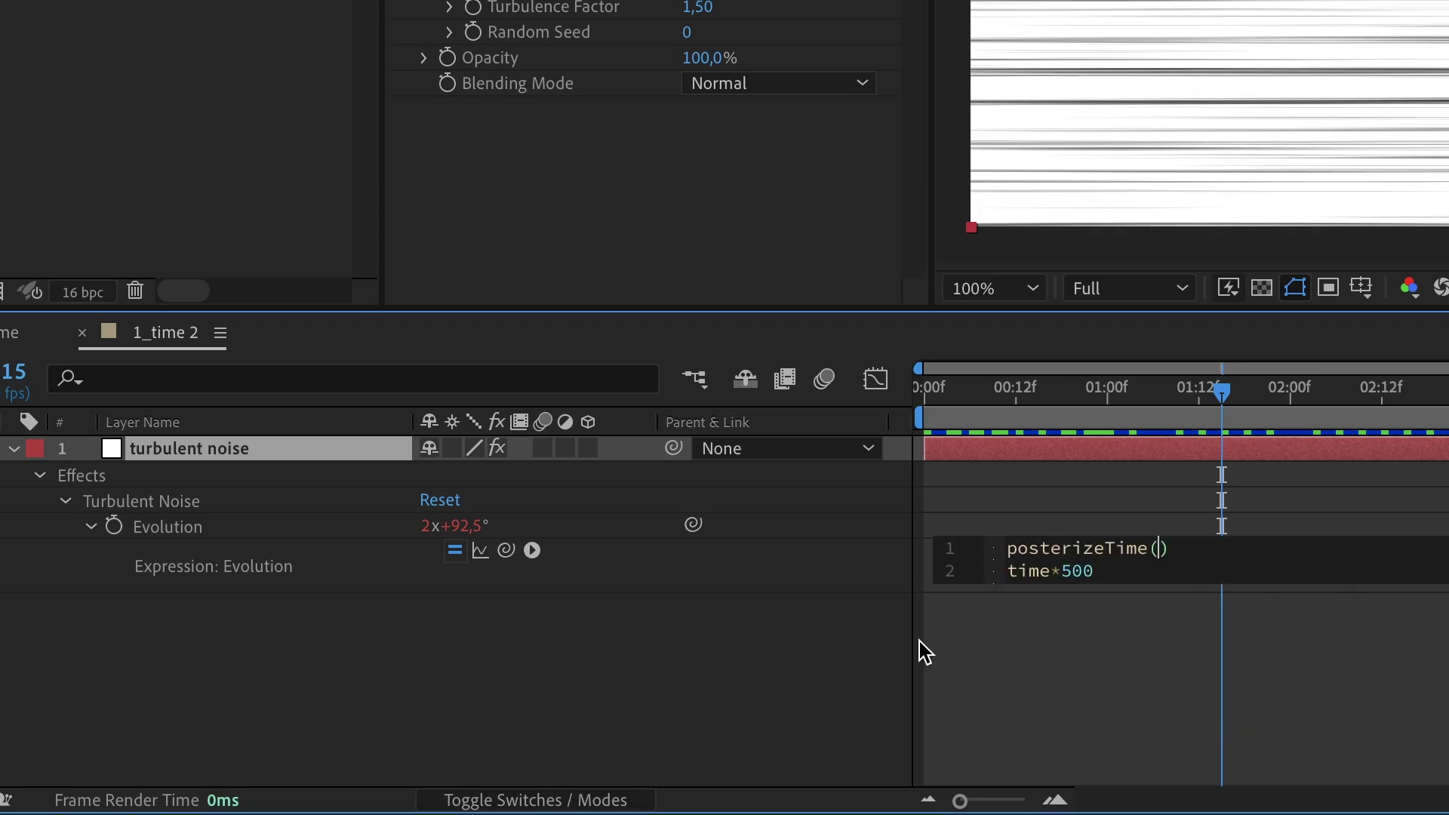
text(8))
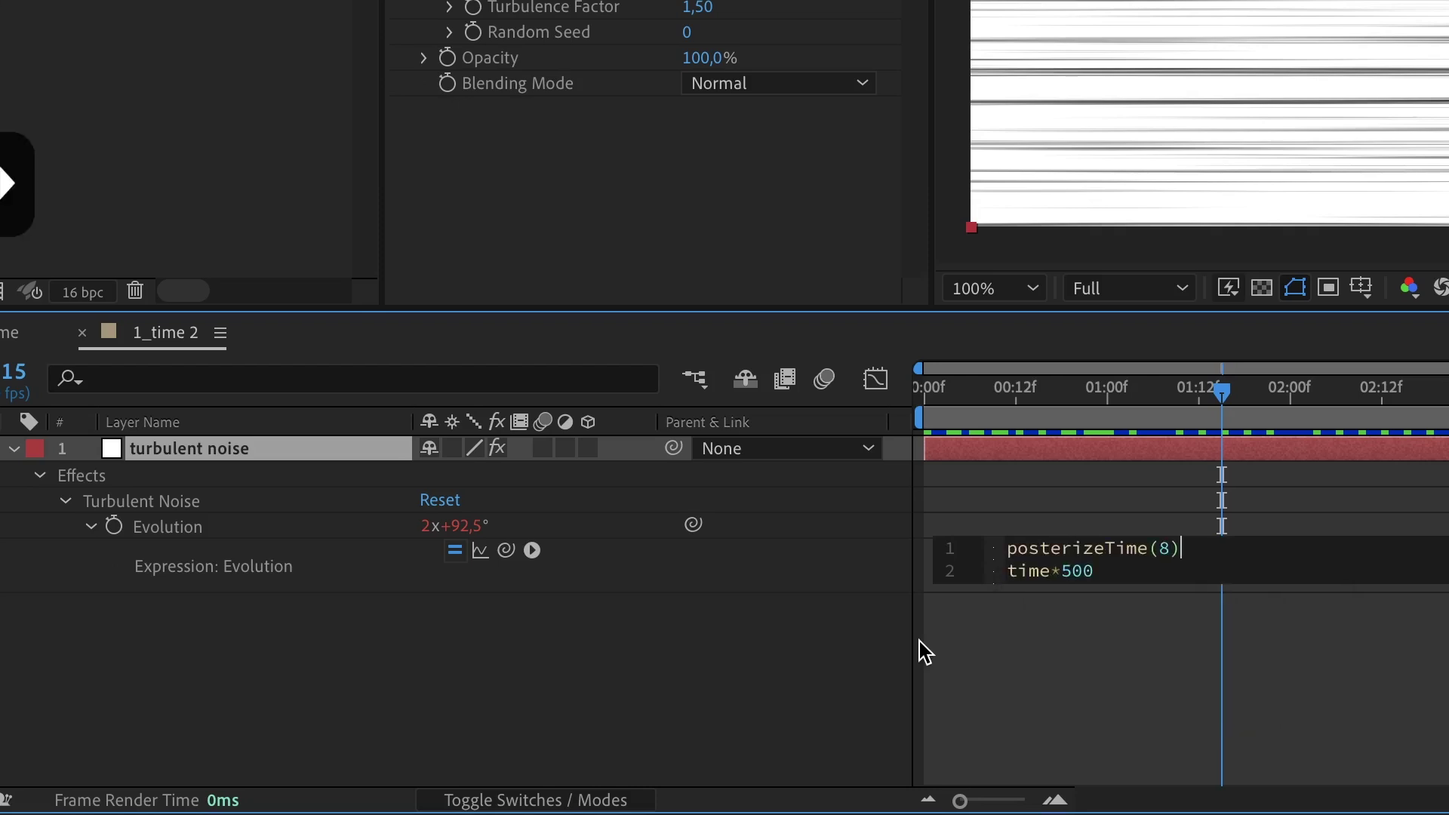
text(;)
click(314, 747)
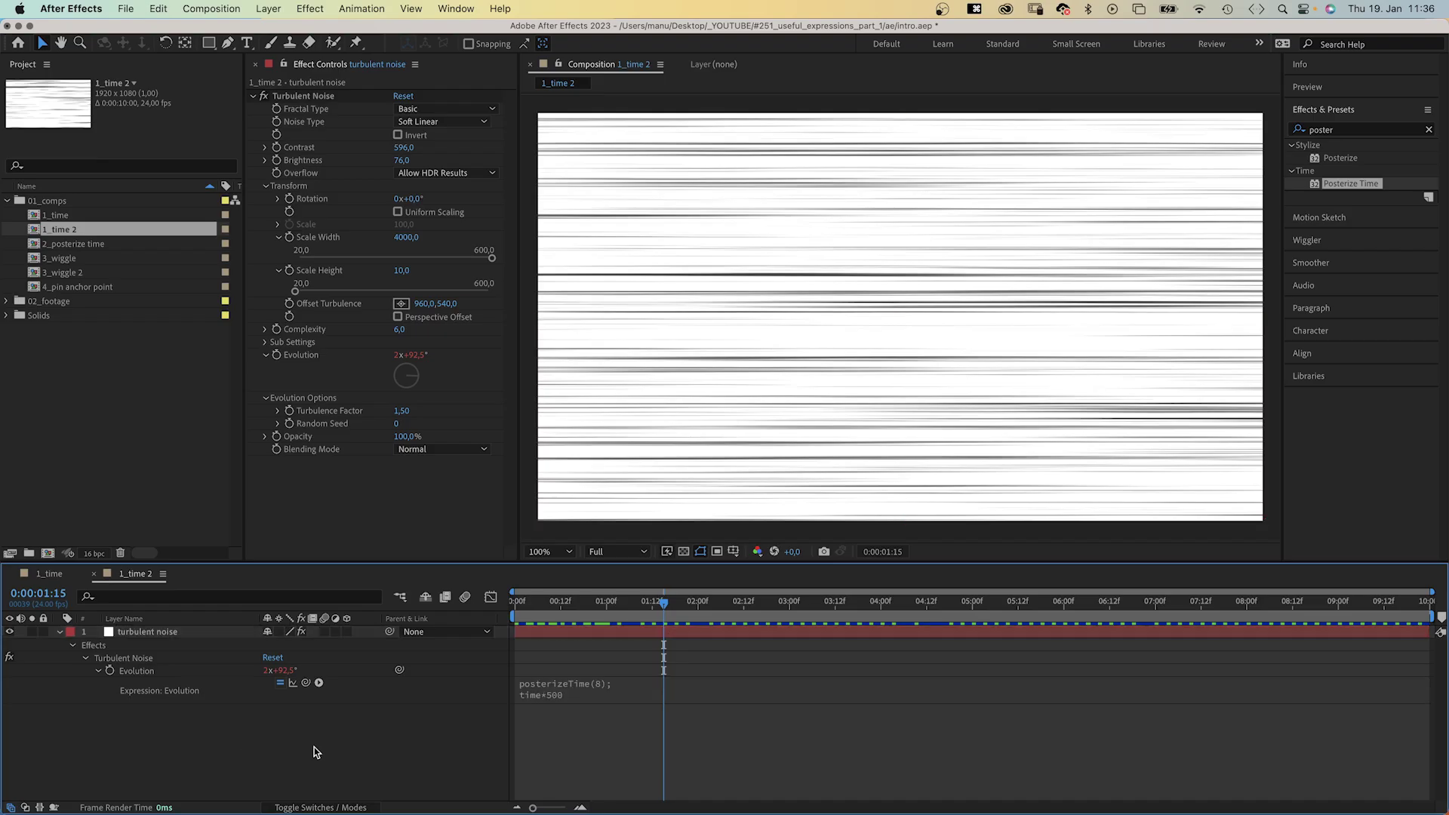
key(space)
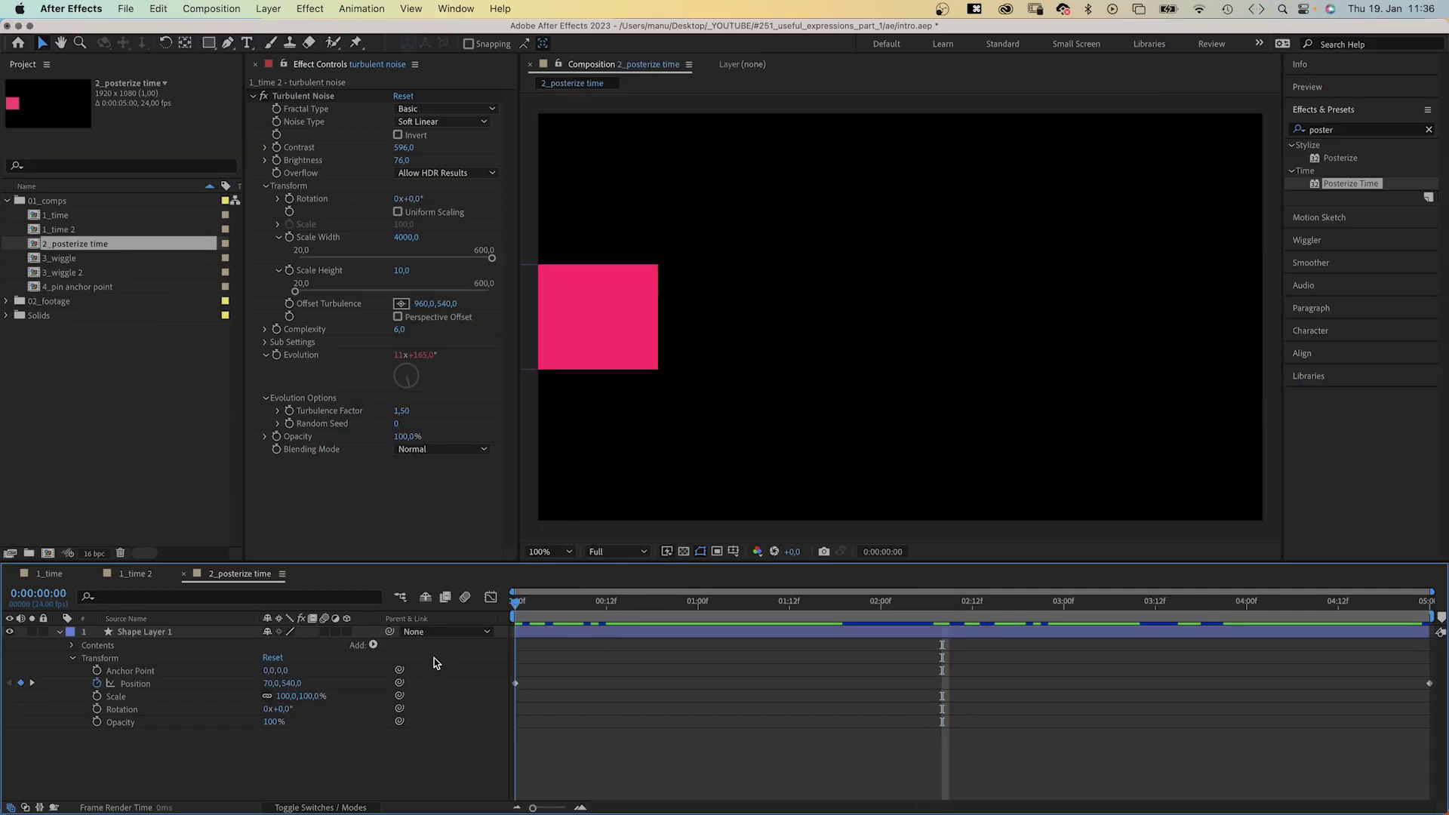
Add posterizeTime(4) to the pink rectangle's Position and dismiss the resulting error
key(space)
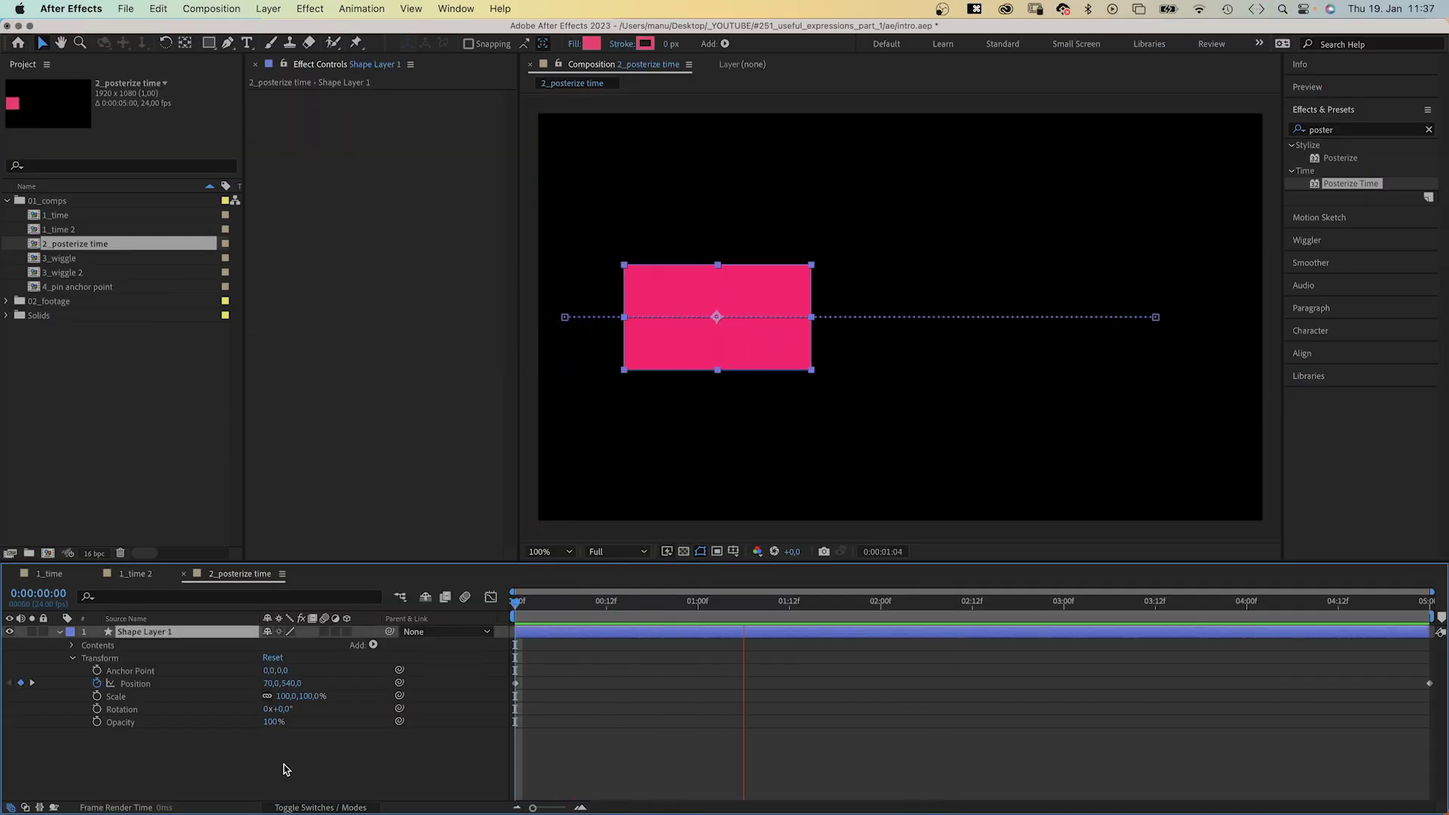
key(space)
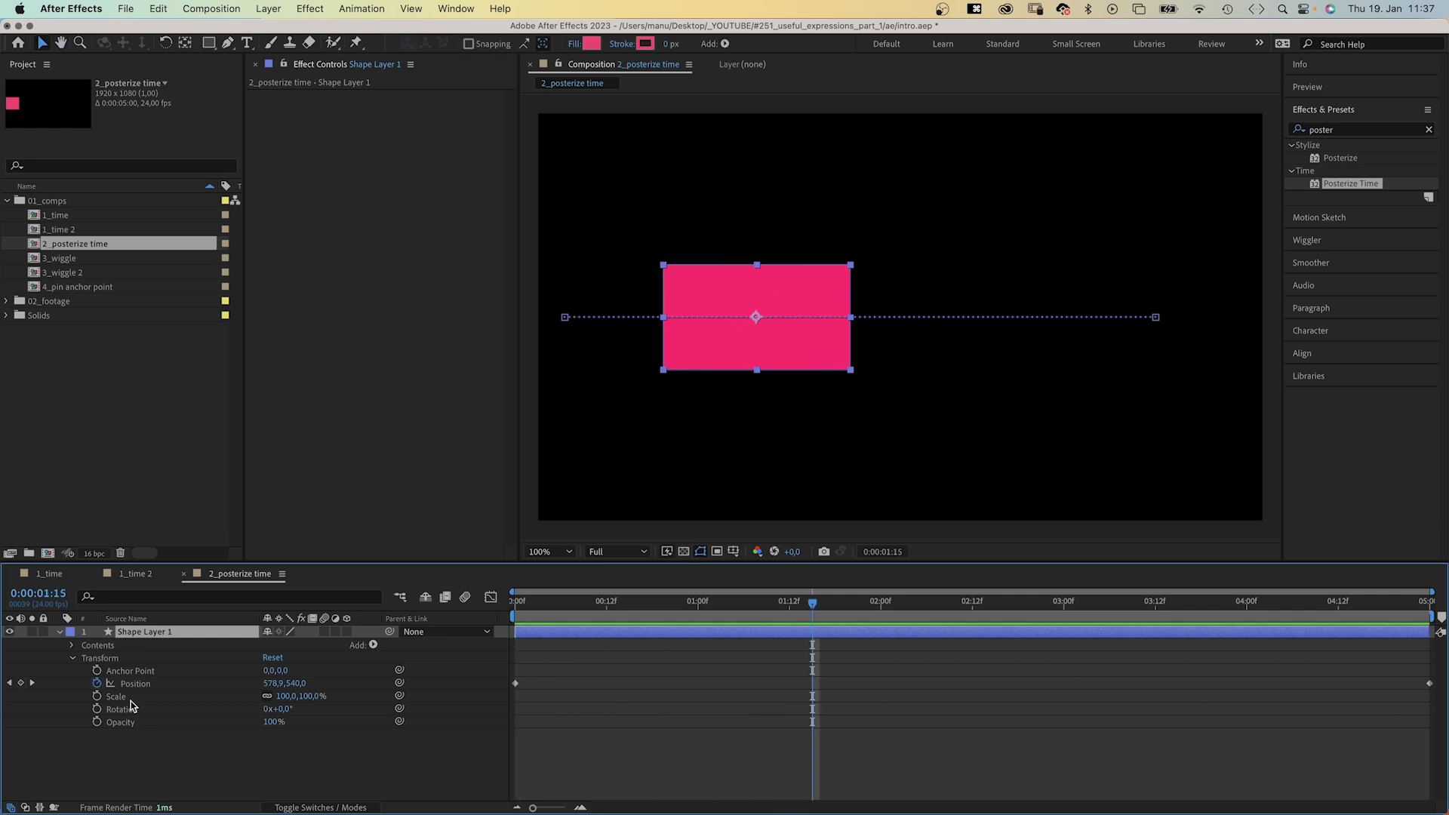
alt+click(97, 684)
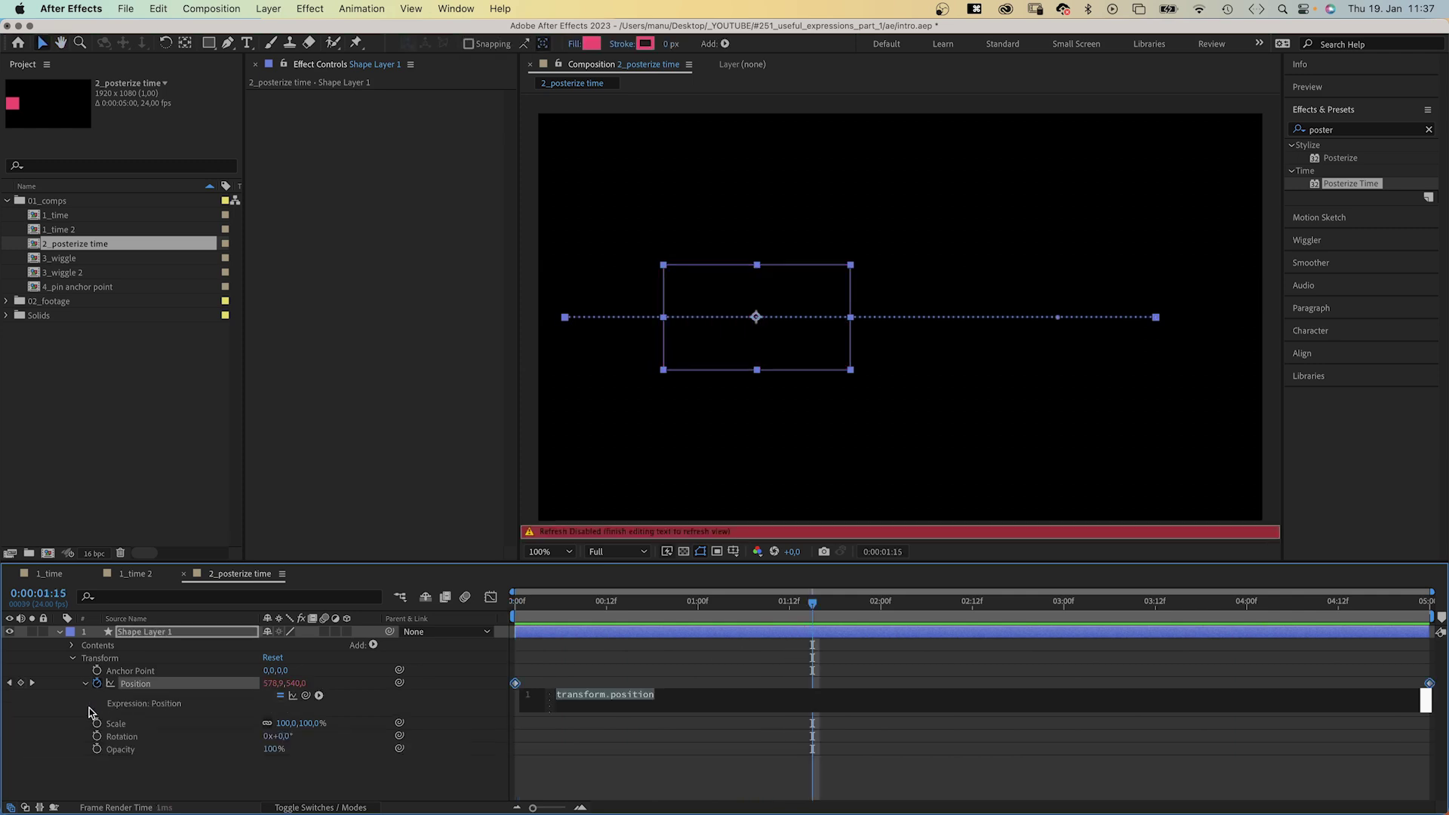
text(post)
key(Return)
text(4)
click(483, 761)
click(269, 696)
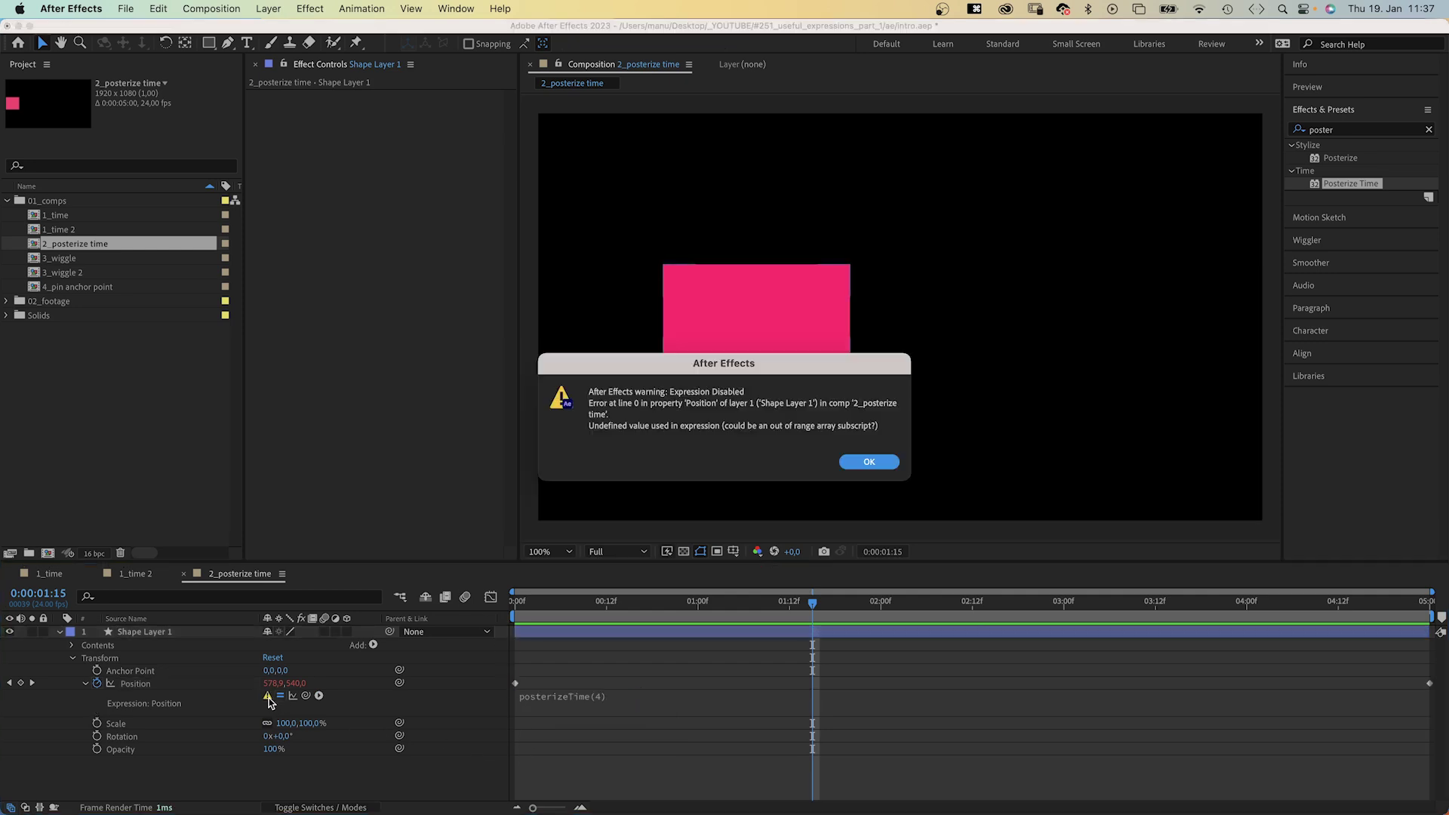
click(869, 462)
Complete the Position expression with transform.position.value and preview the 4 fps motion
click(595, 696)
click(660, 700)
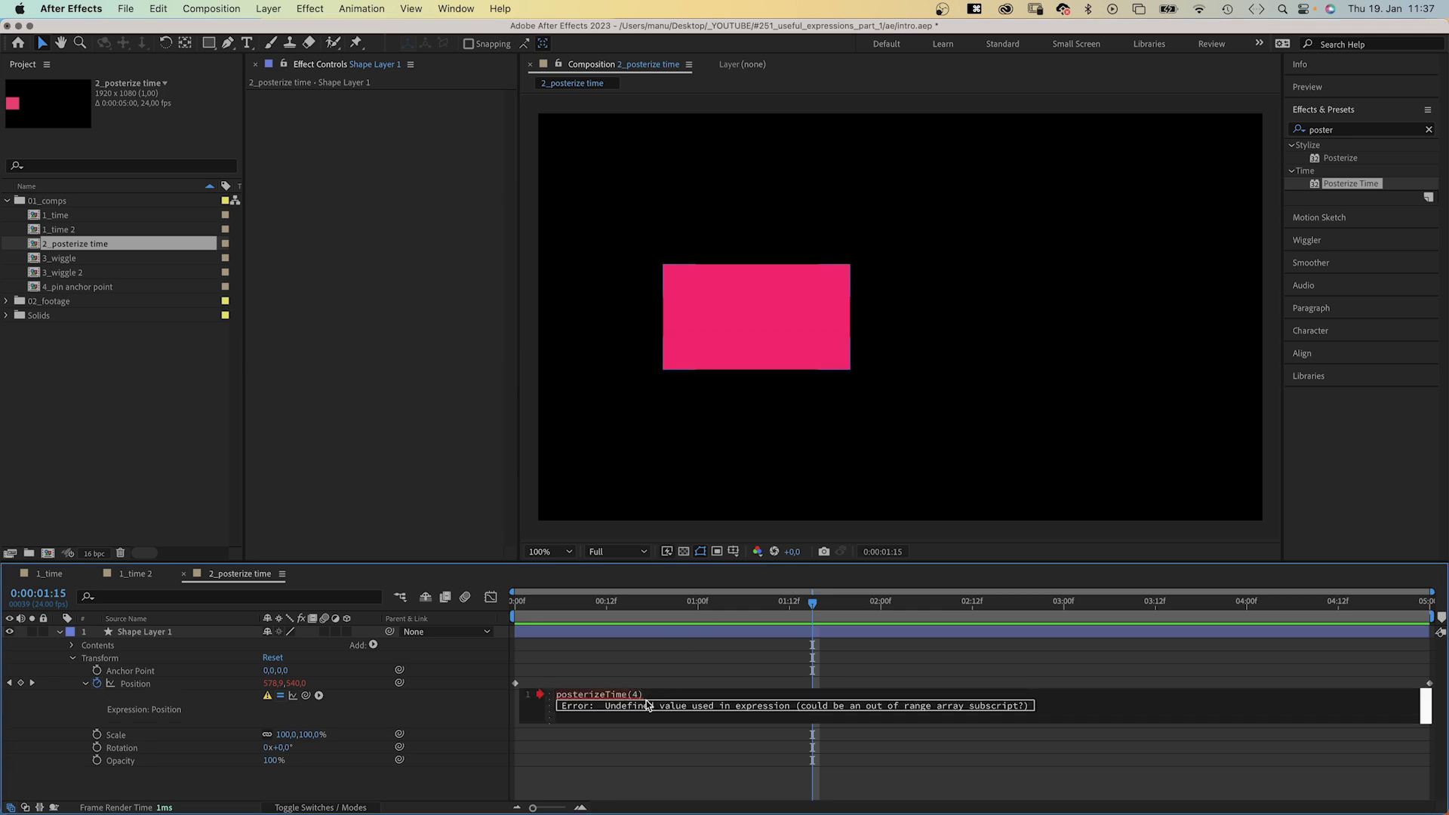
text(;)
key(Return)
text(transform.pos)
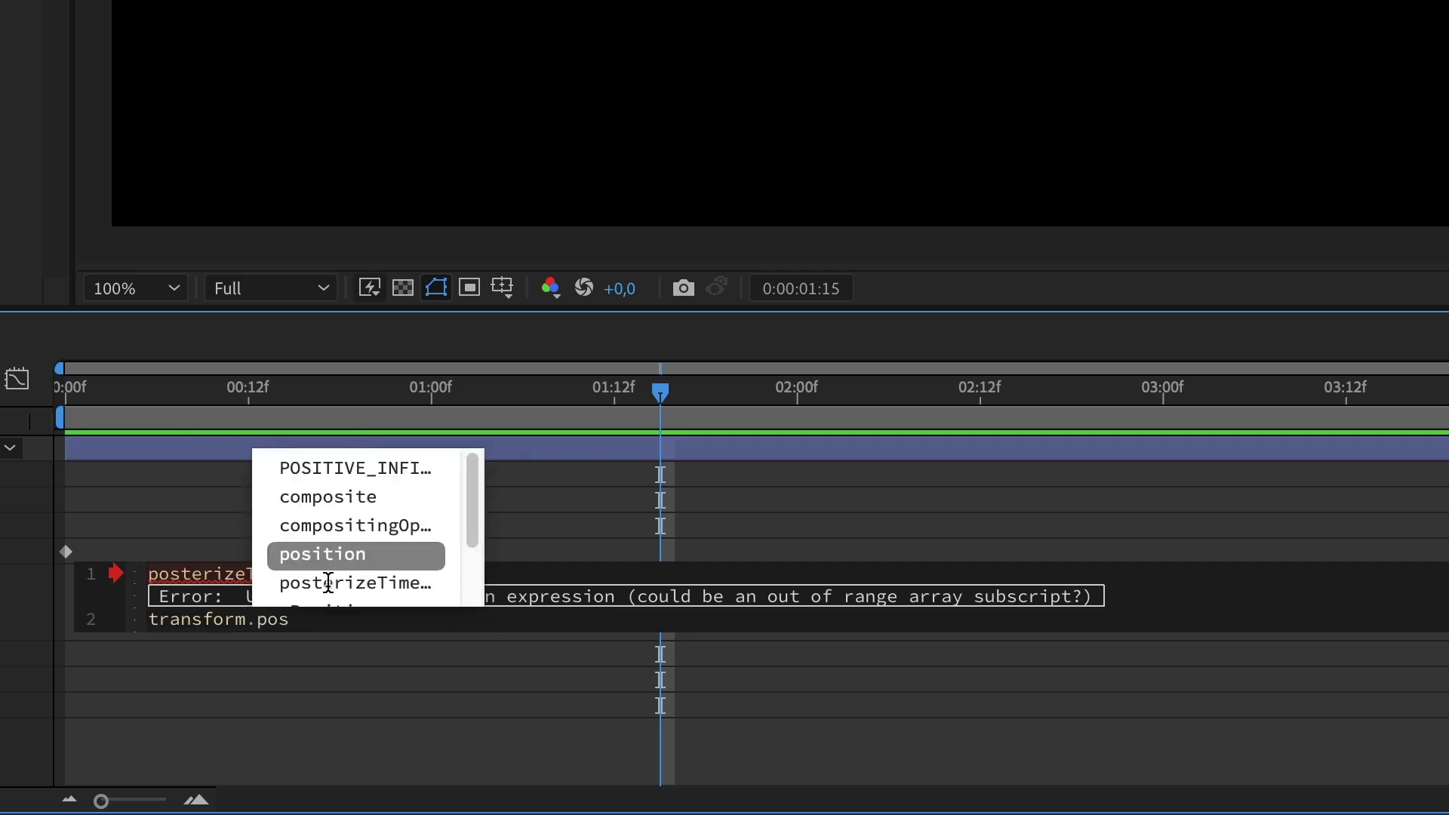
key(Return)
text(value)
click(145, 475)
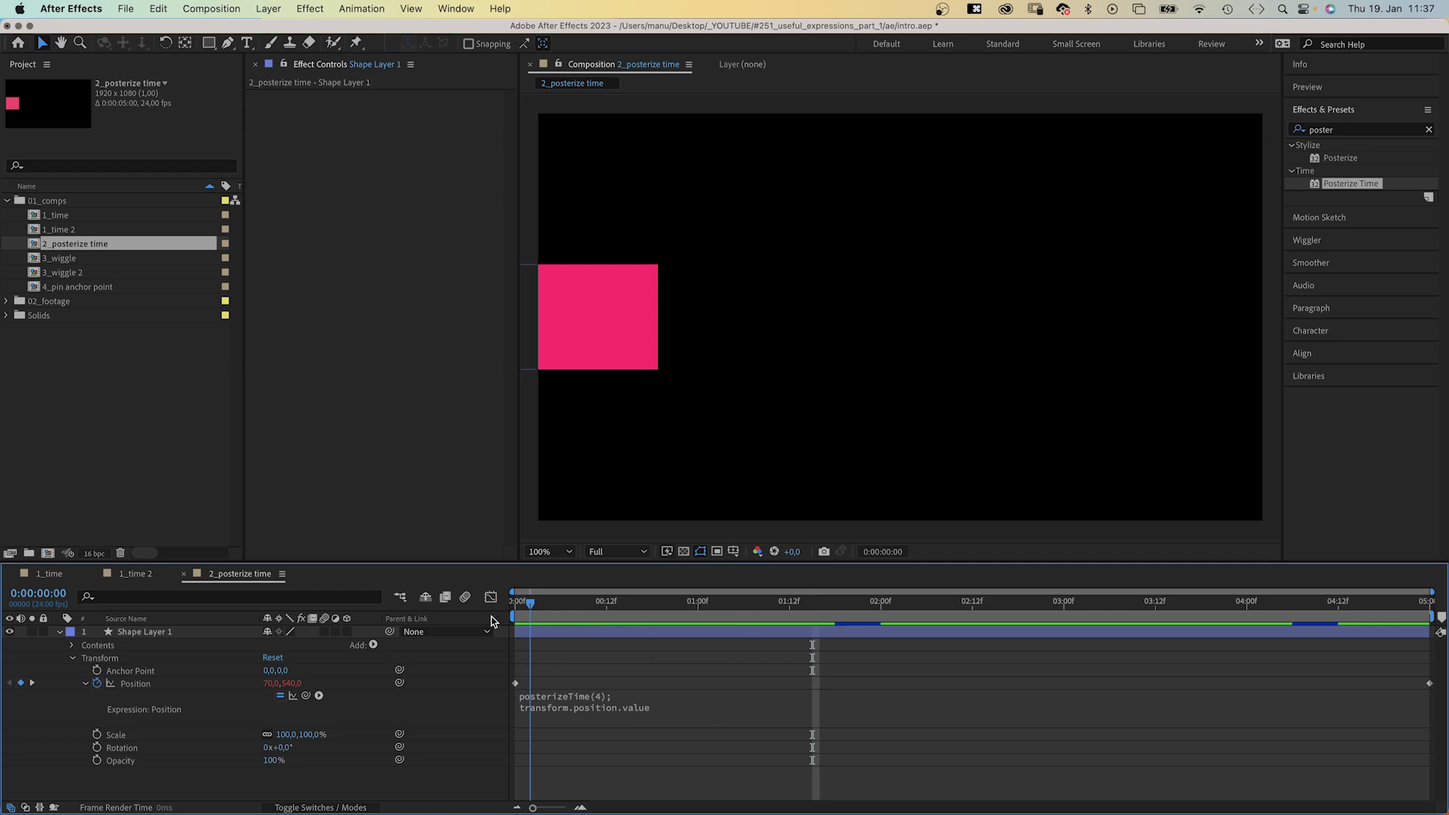
key(space)
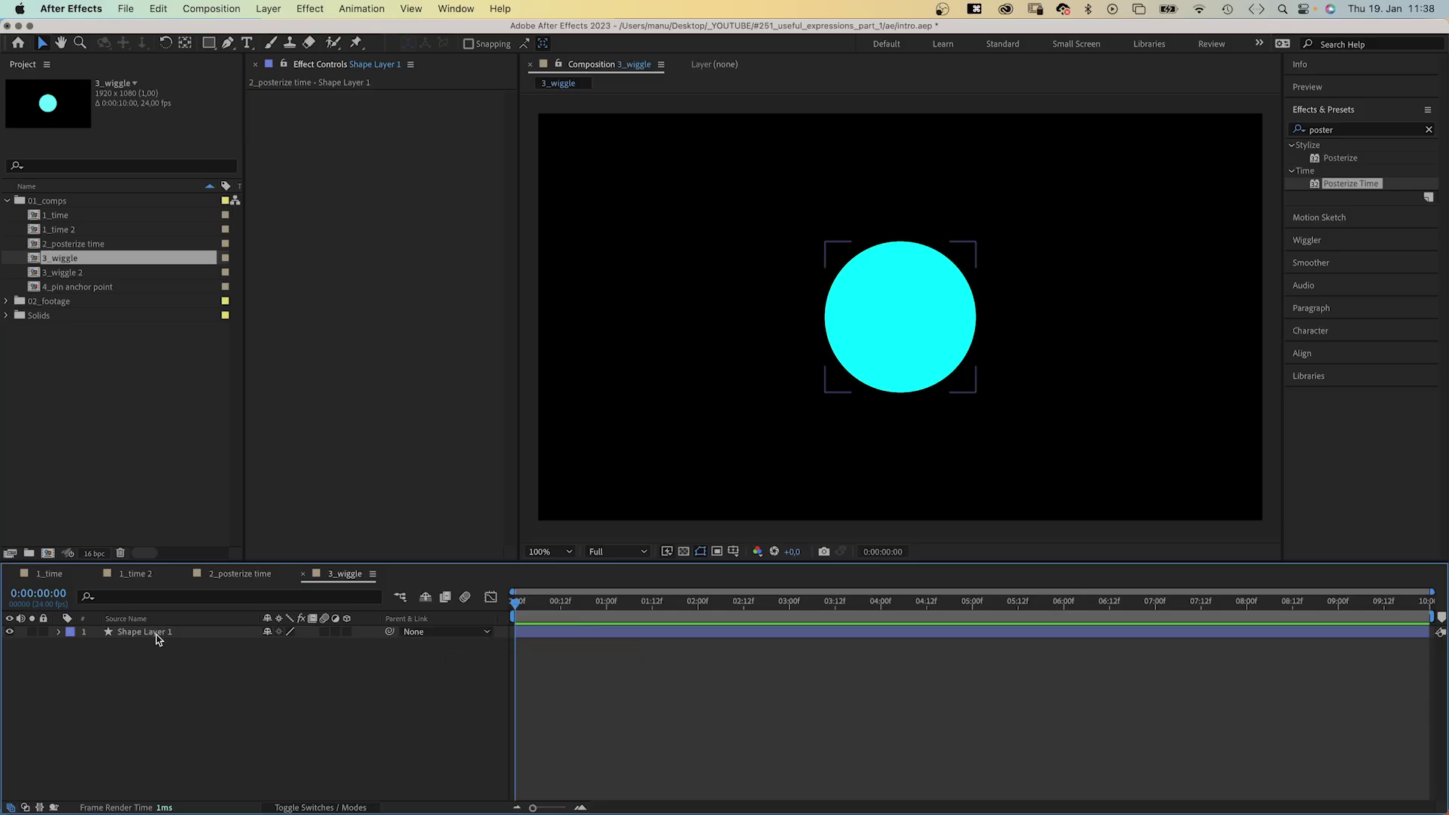
Give the circle layer's Position a wiggle(2,50) expression
click(157, 637)
key(p)
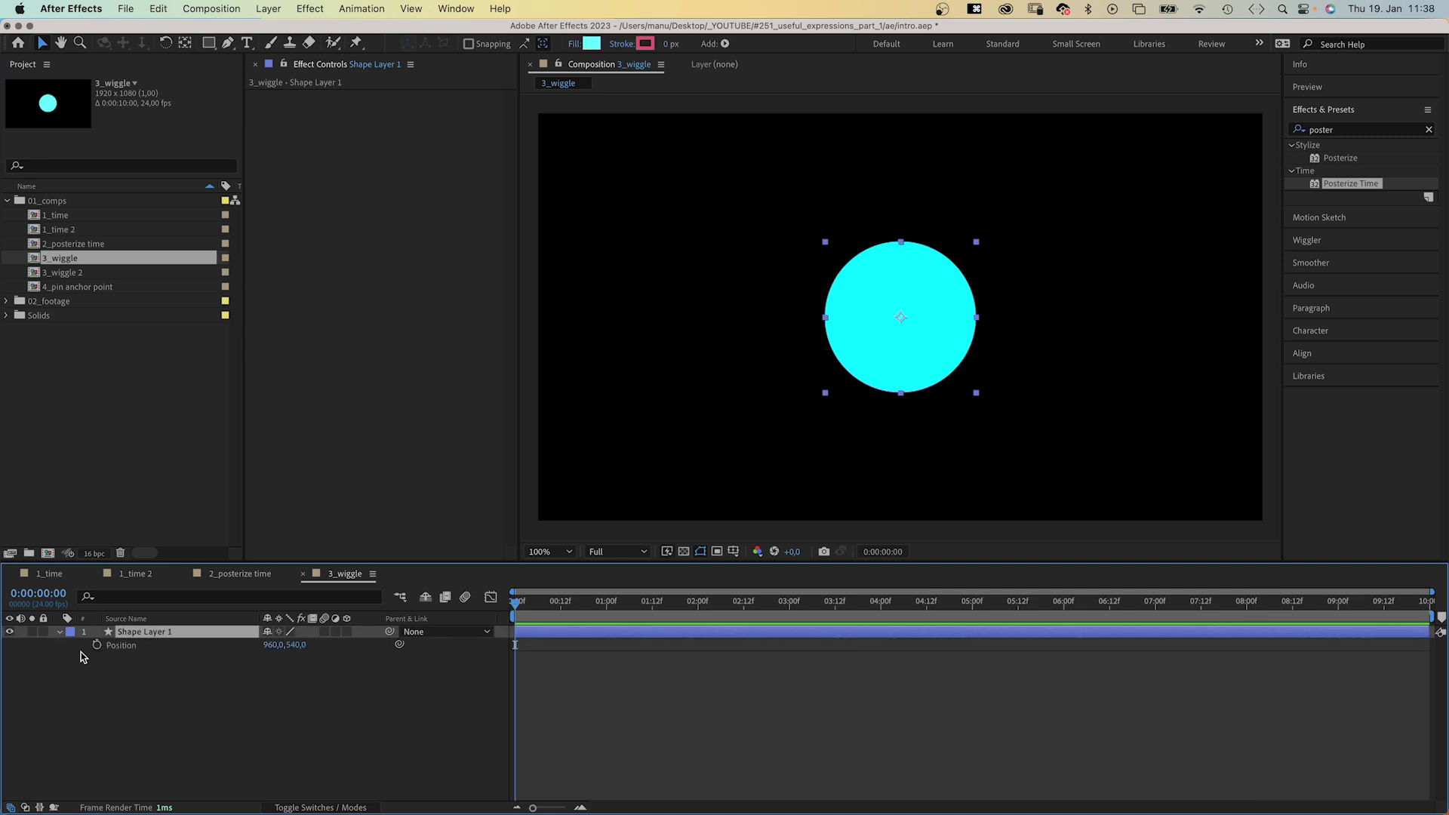
alt+click(96, 646)
text(w)
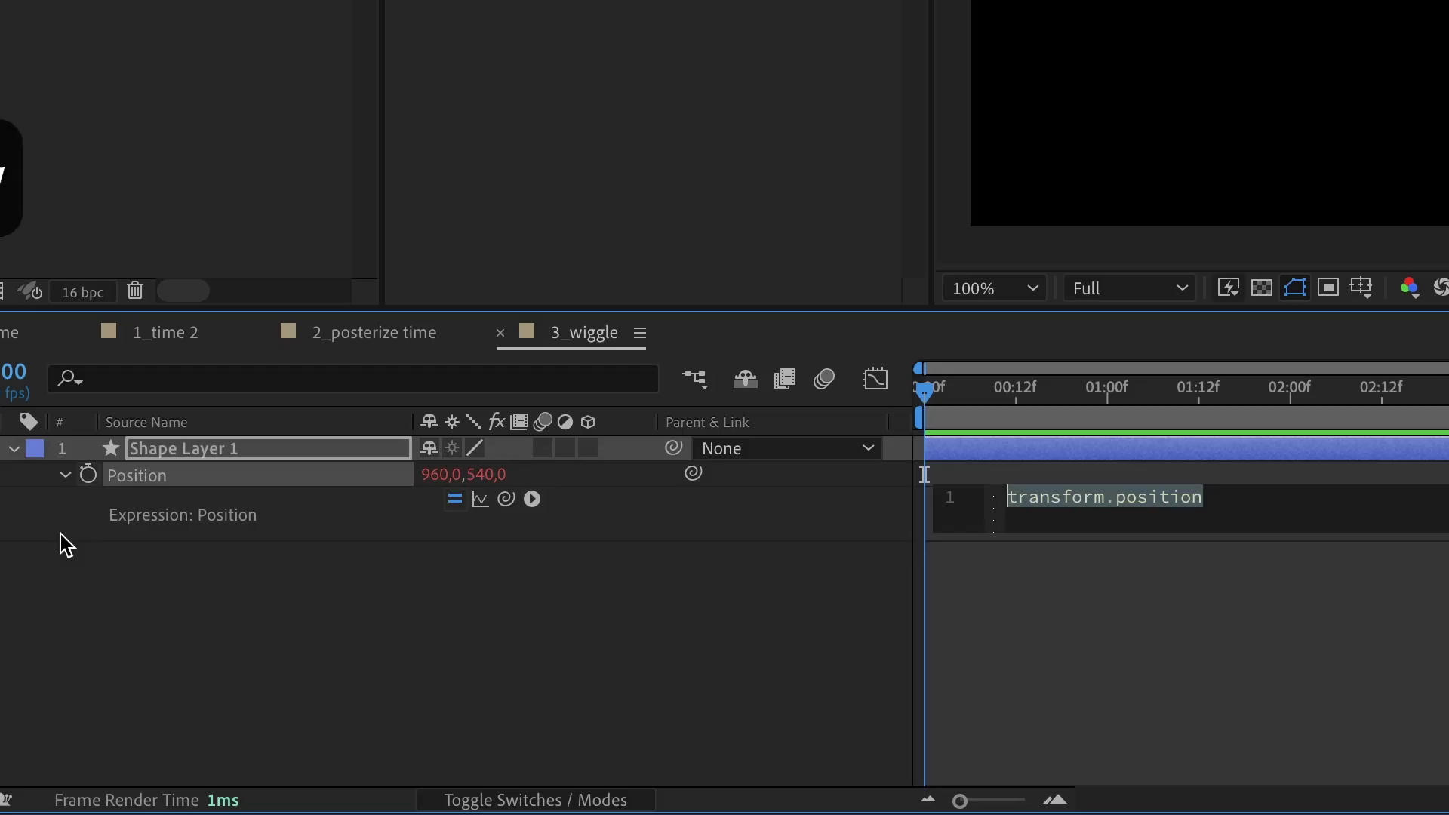
text(iggle)
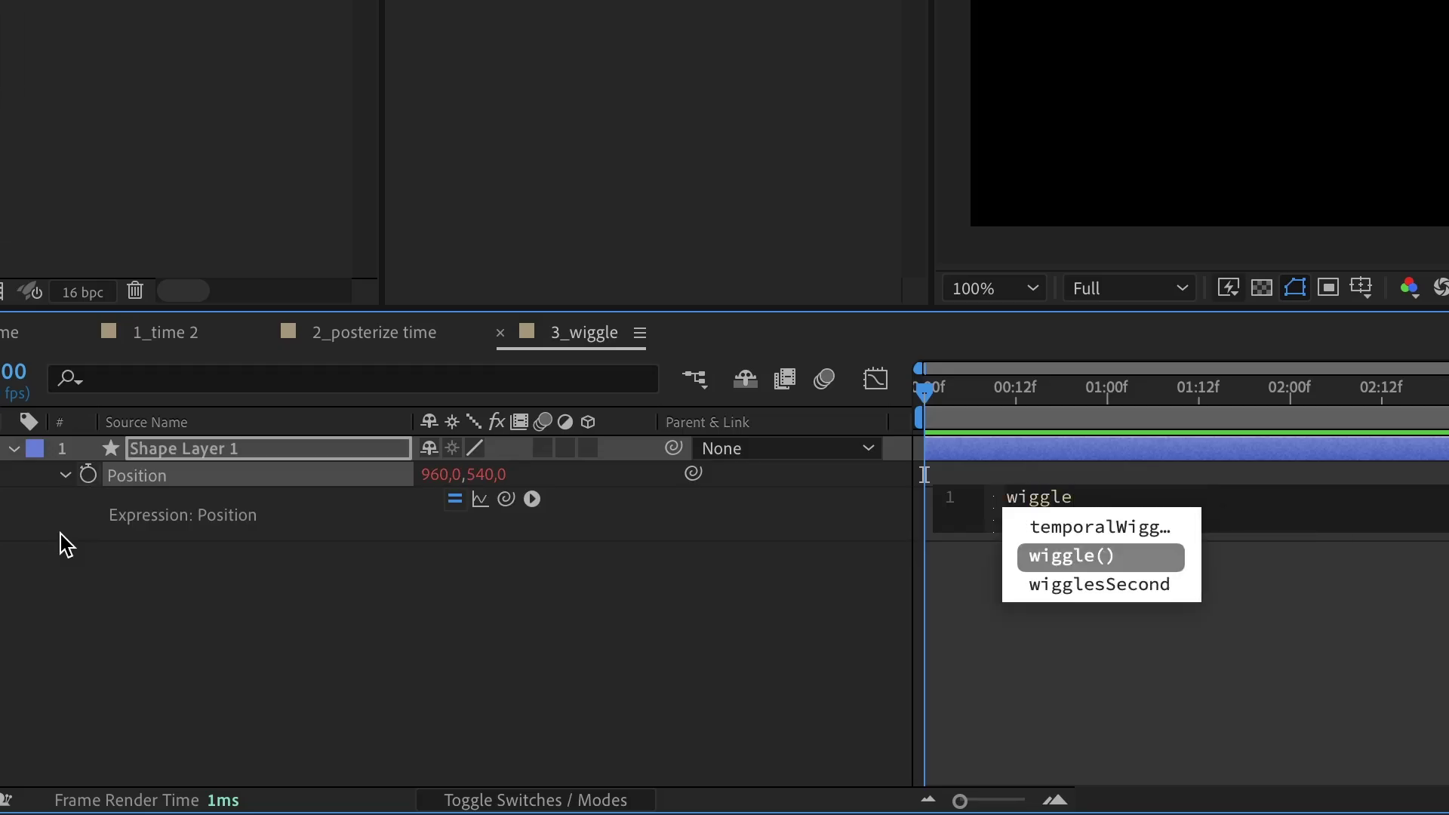
key(Return)
text(2,)
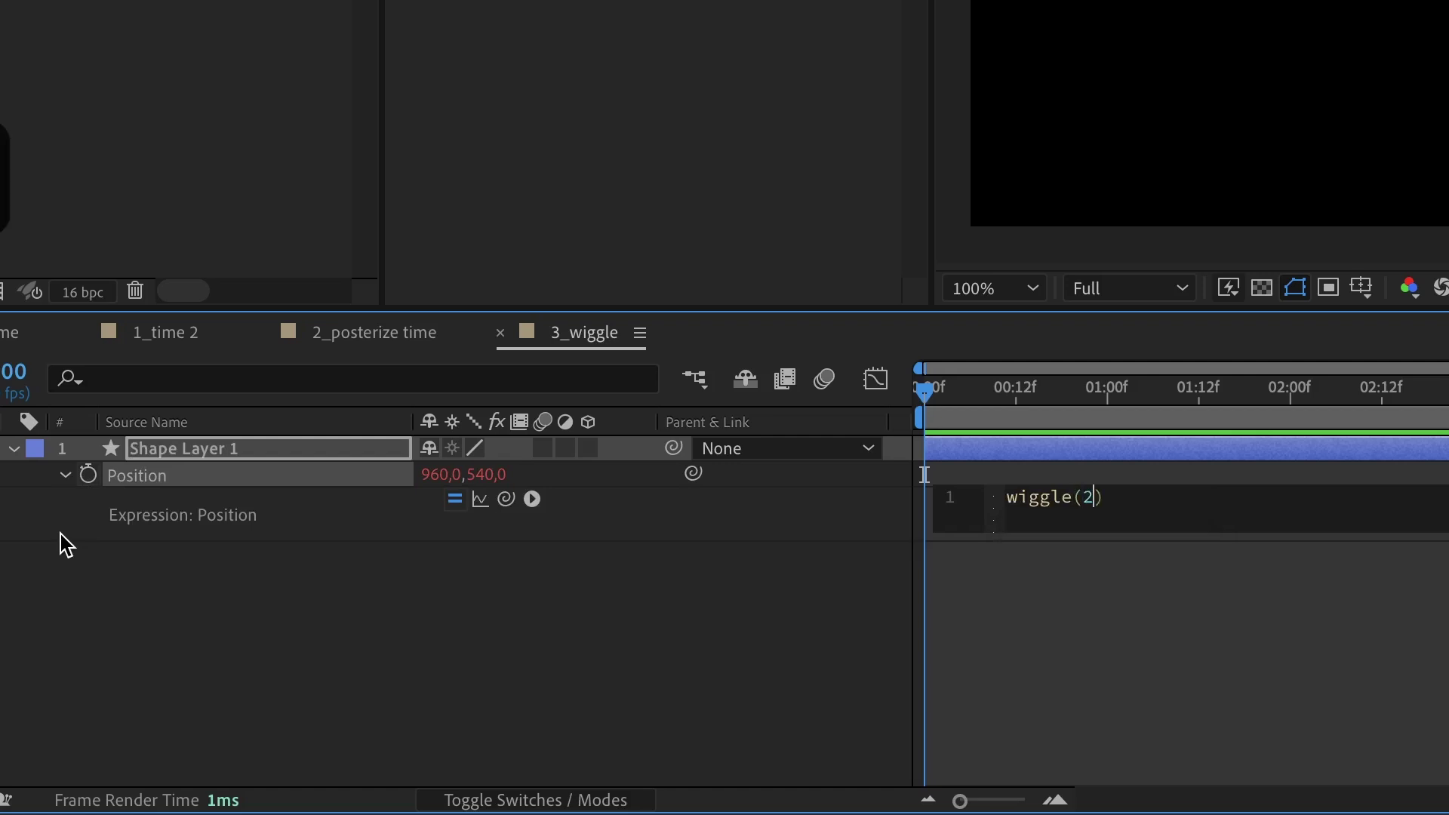
text(50)
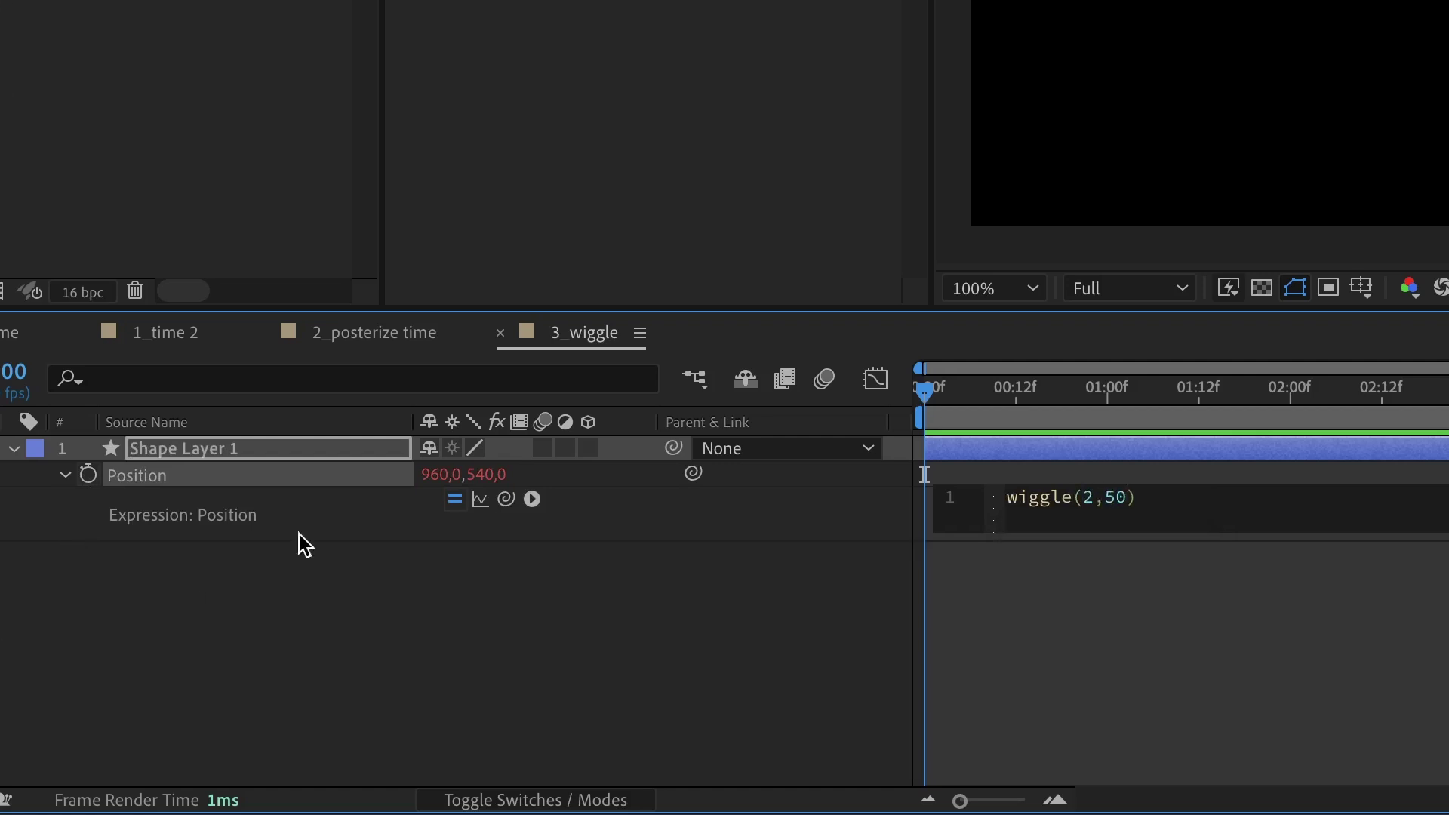
click(274, 444)
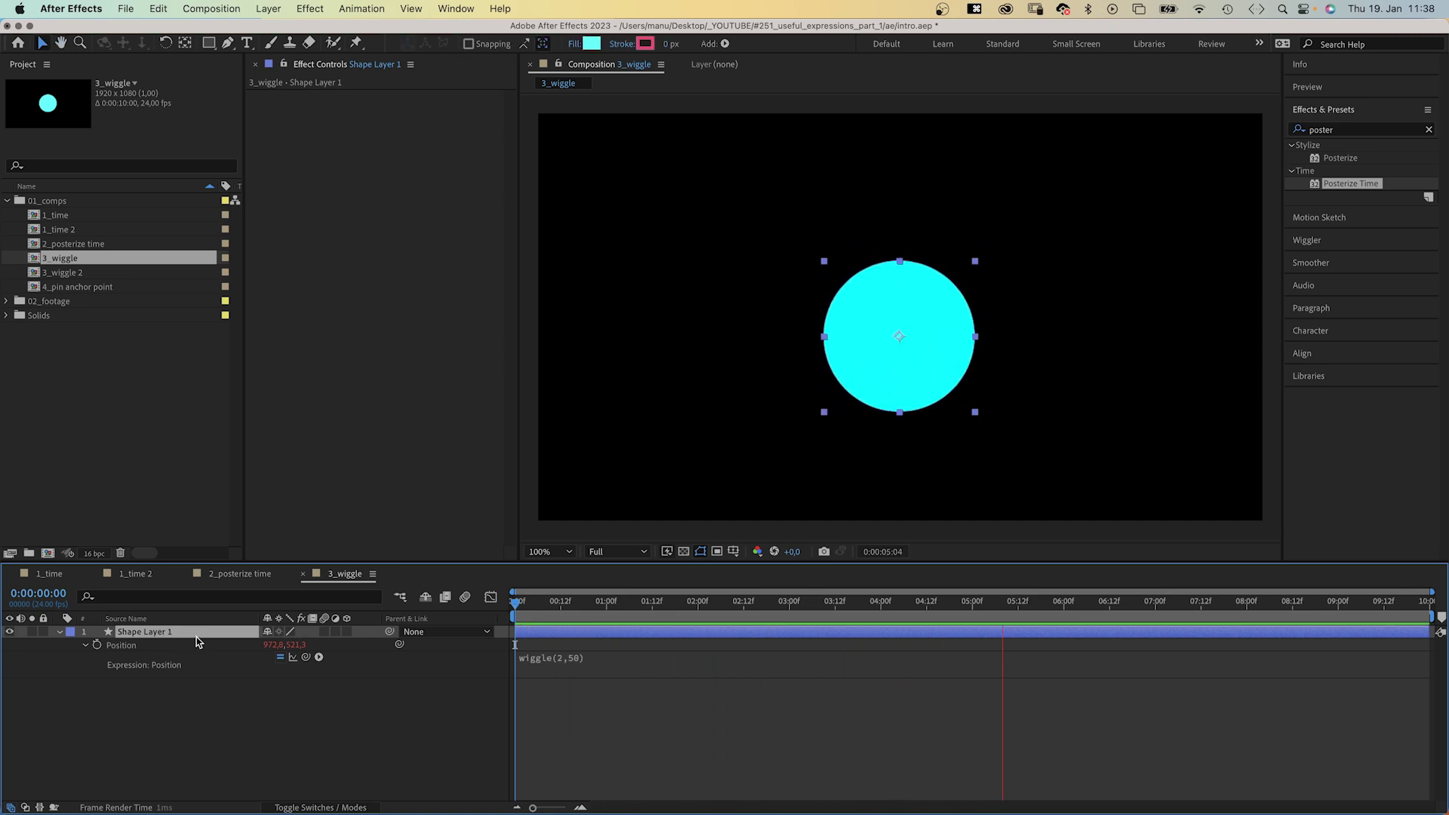
Add a wiggle(0.5,20) expression to the circle's Scale and preview it
key(space)
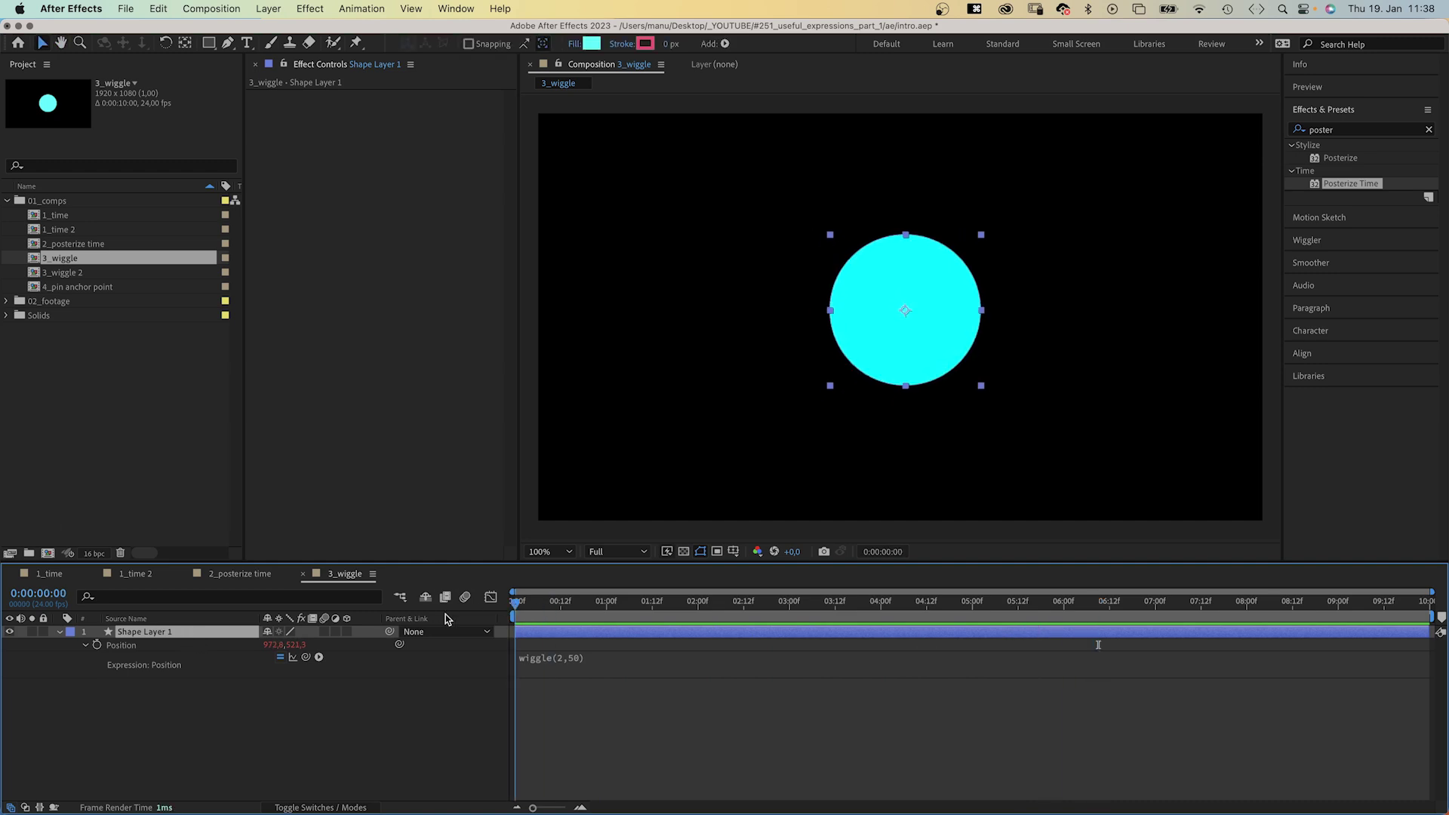
key(shift+s)
alt+click(96, 684)
text(wiggle)
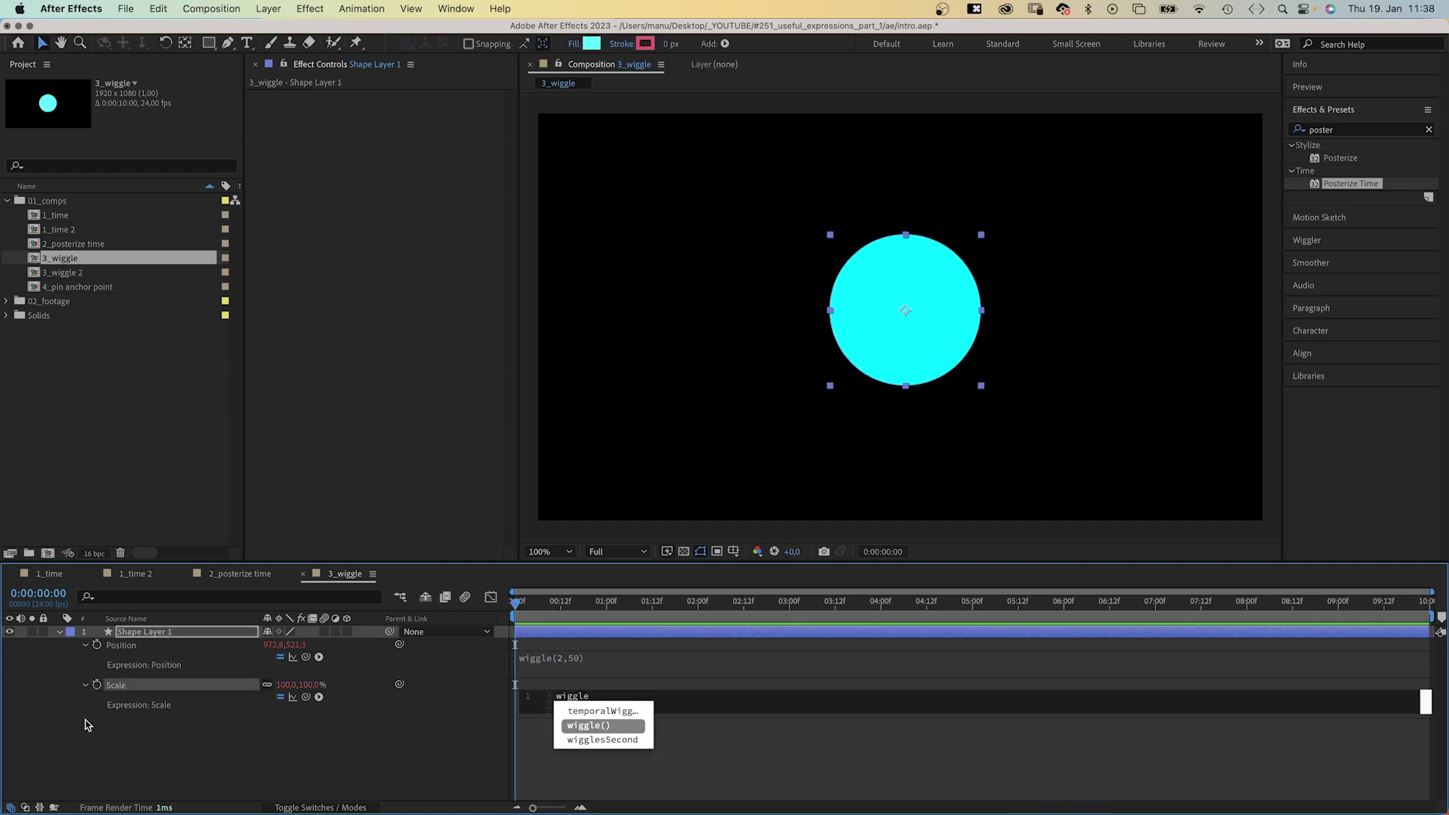
key(Return)
text(0.5,20)
click(355, 778)
key(space)
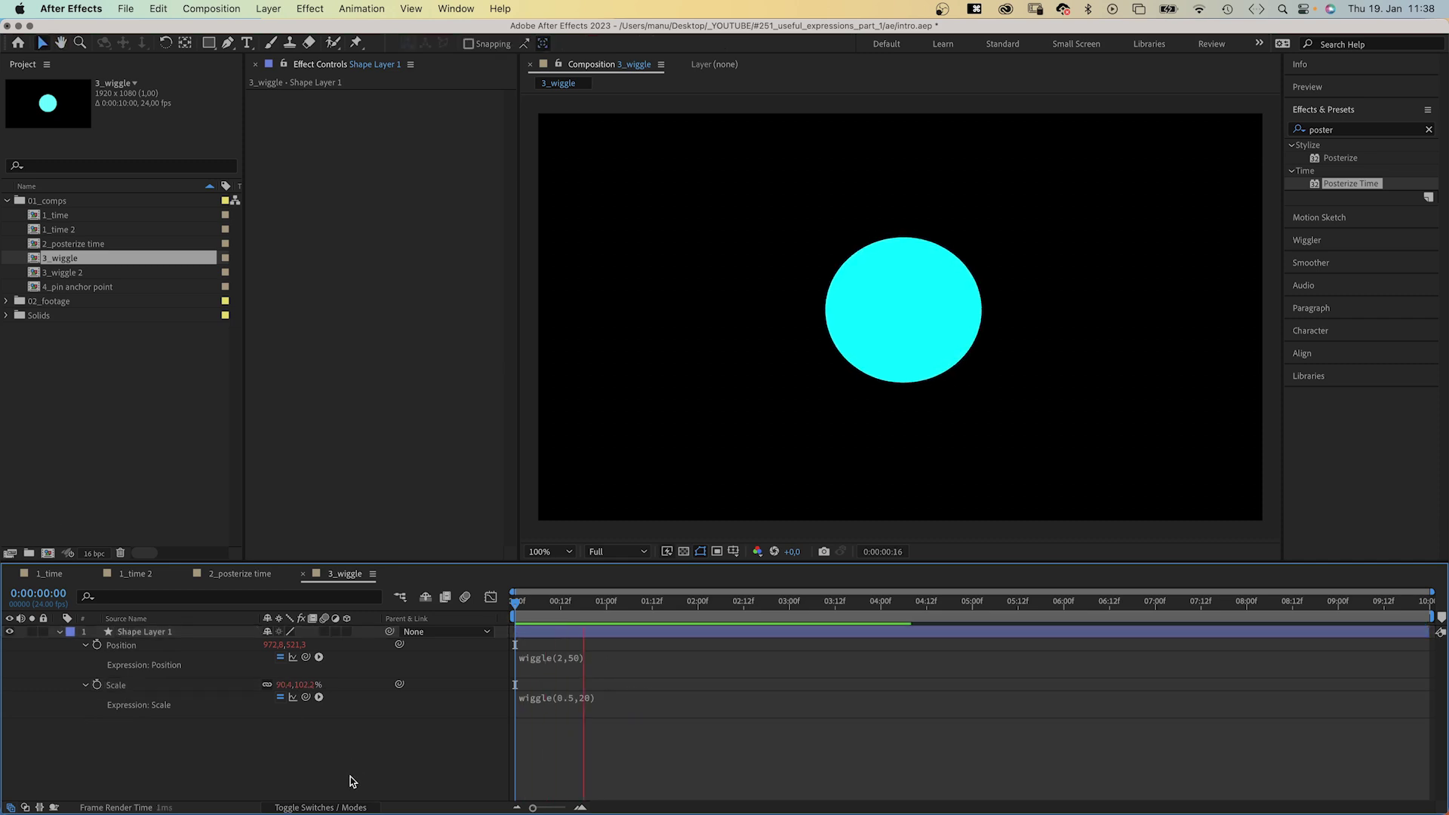
Add a wiggle(1,100) expression to the circle's Rotation and preview it
click(161, 631)
key(shift+r)
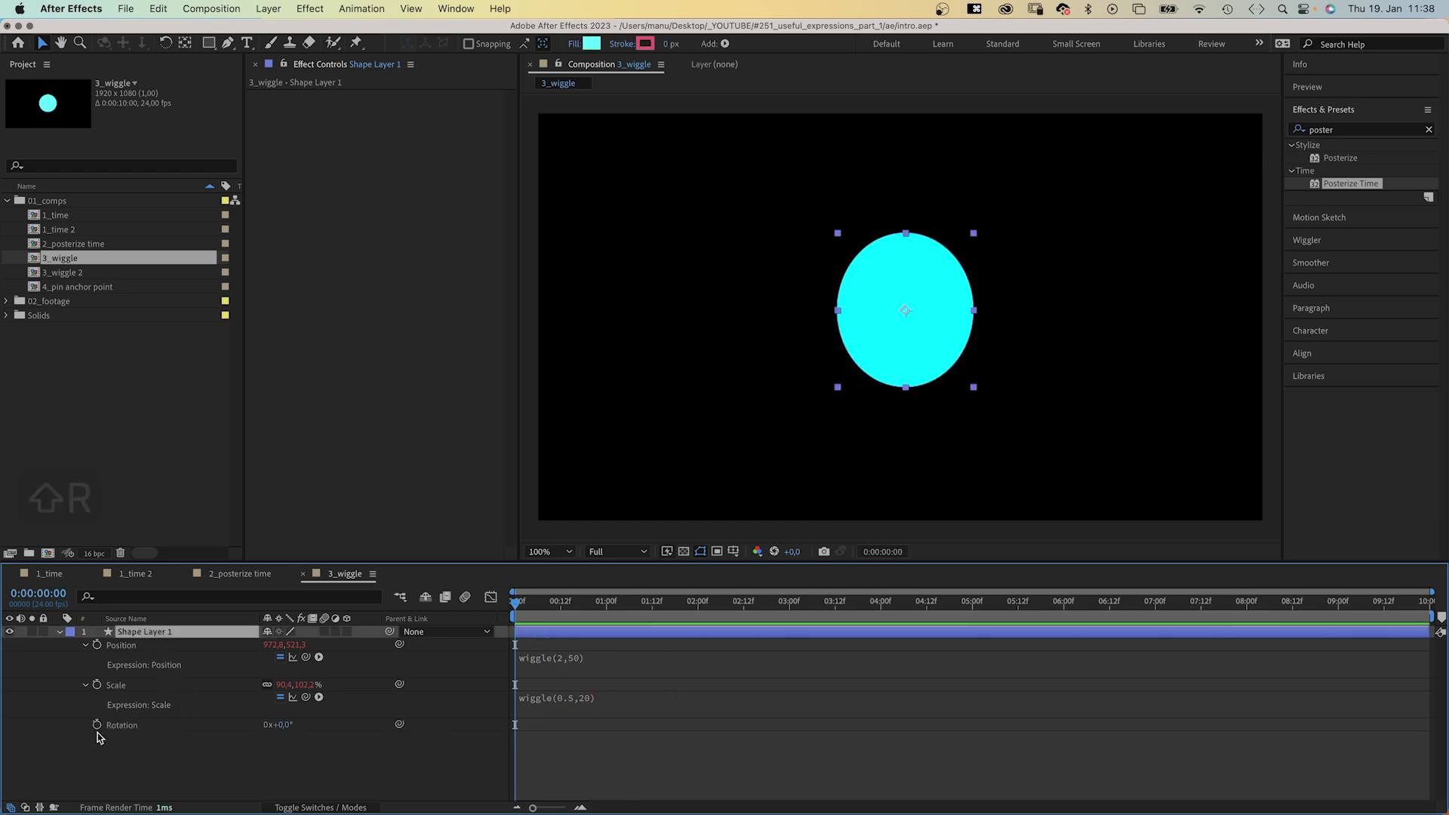
alt+click(97, 725)
text(wiggle)
key(Return)
text(1,100)
click(305, 792)
key(space)
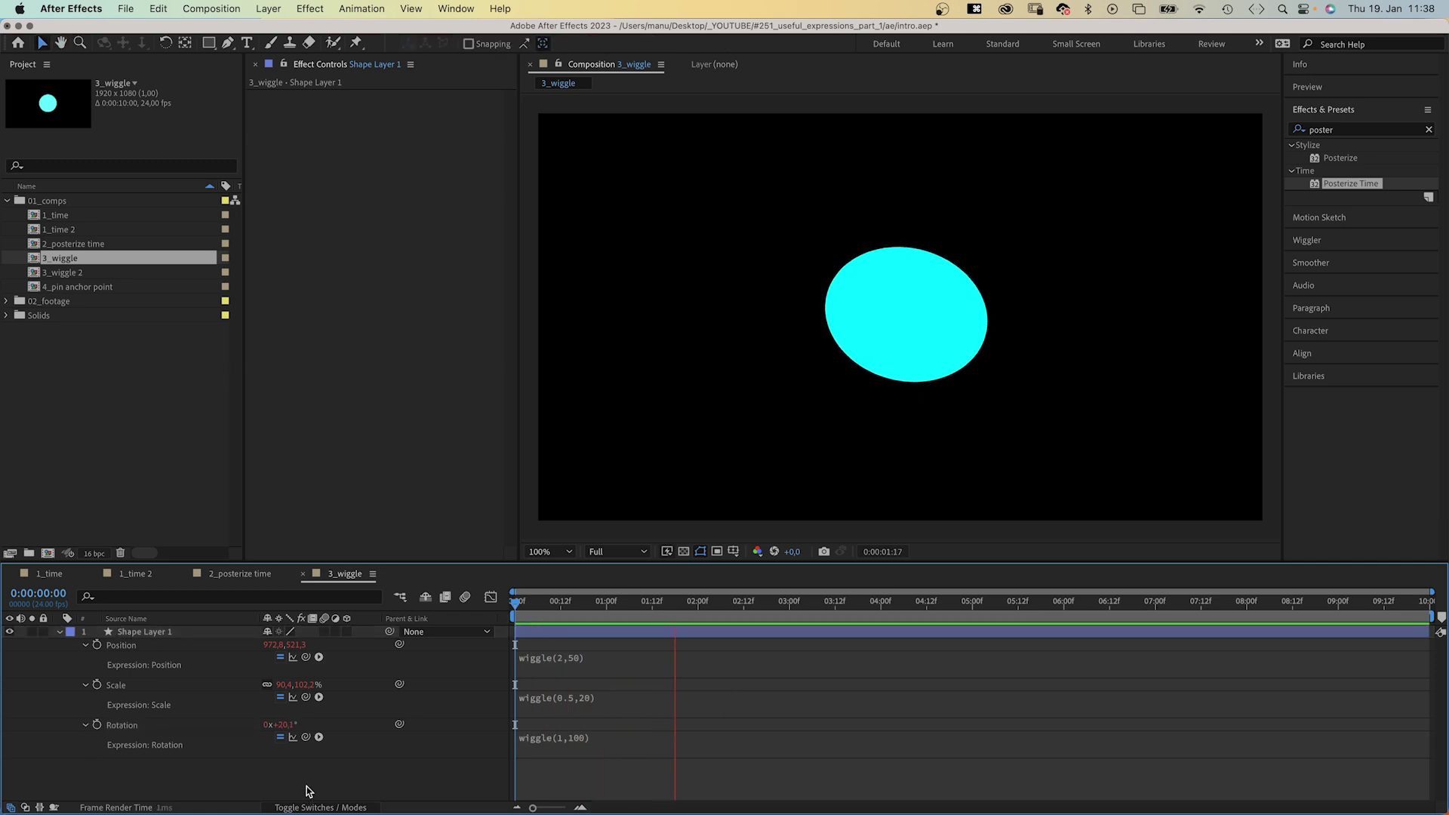
Add a wiggle(3,50) expression to the circle's Opacity
click(133, 634)
key(shift+t)
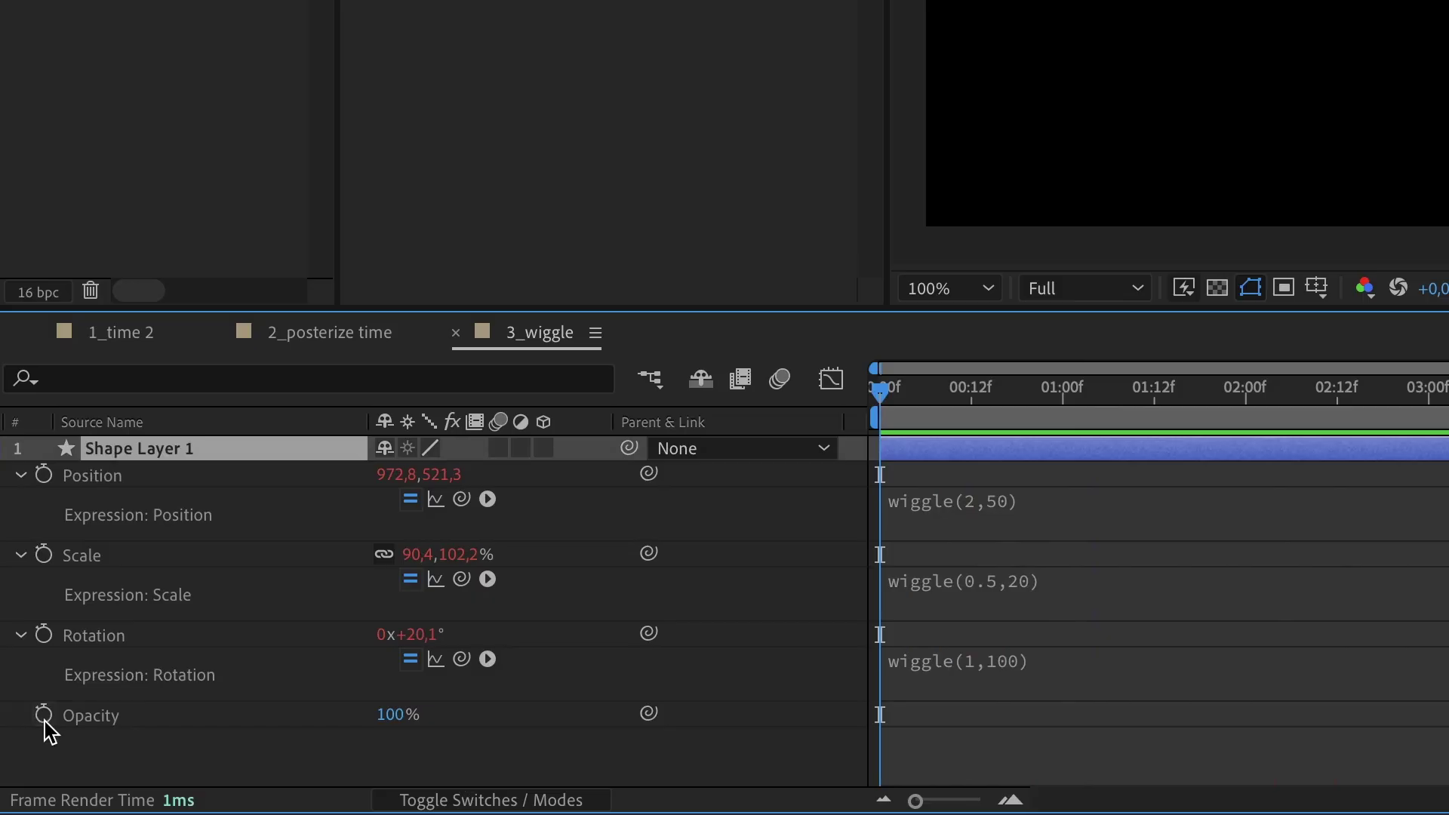
alt+click(96, 764)
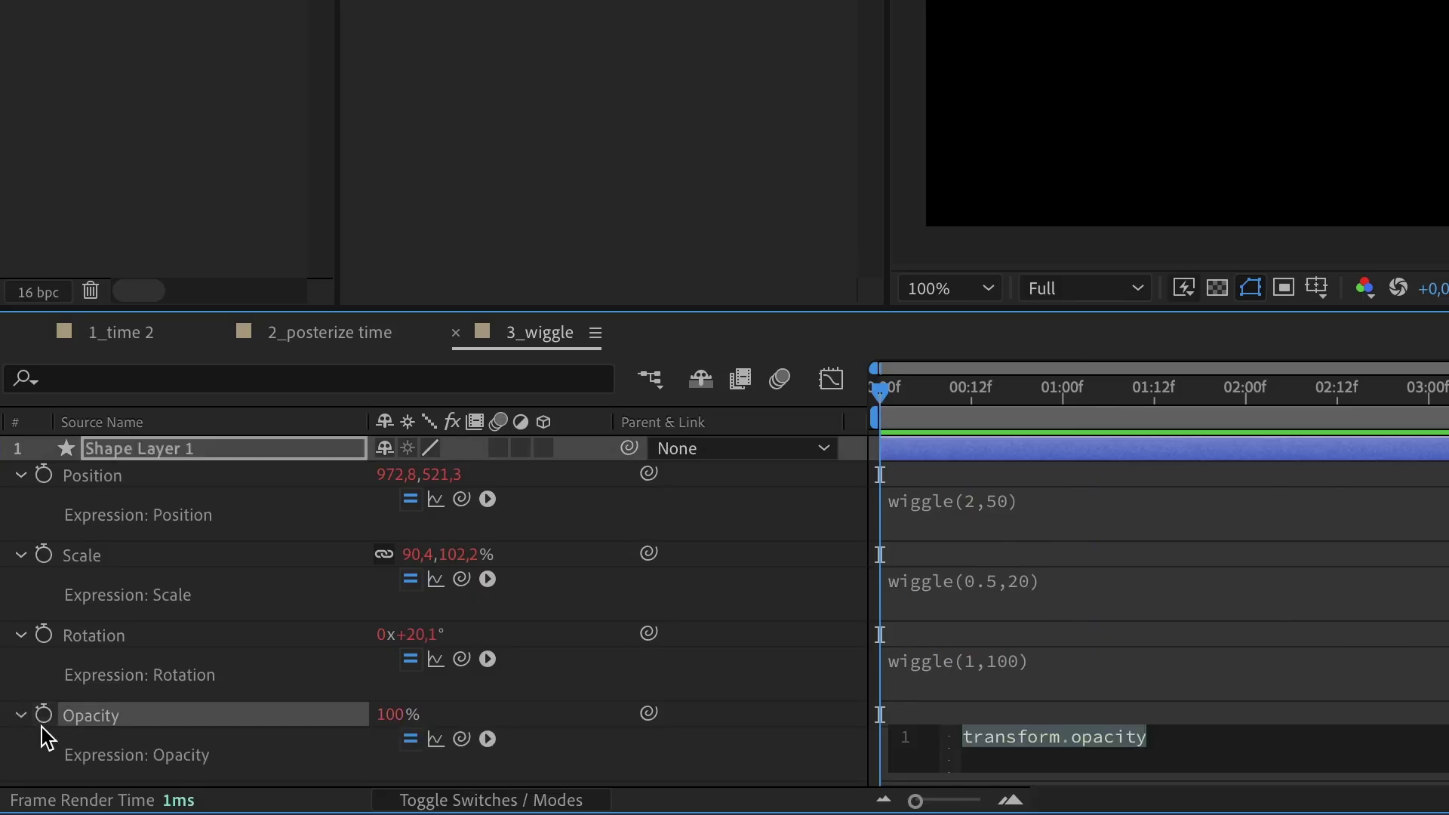
text(wiggle)
key(Return)
text(0)
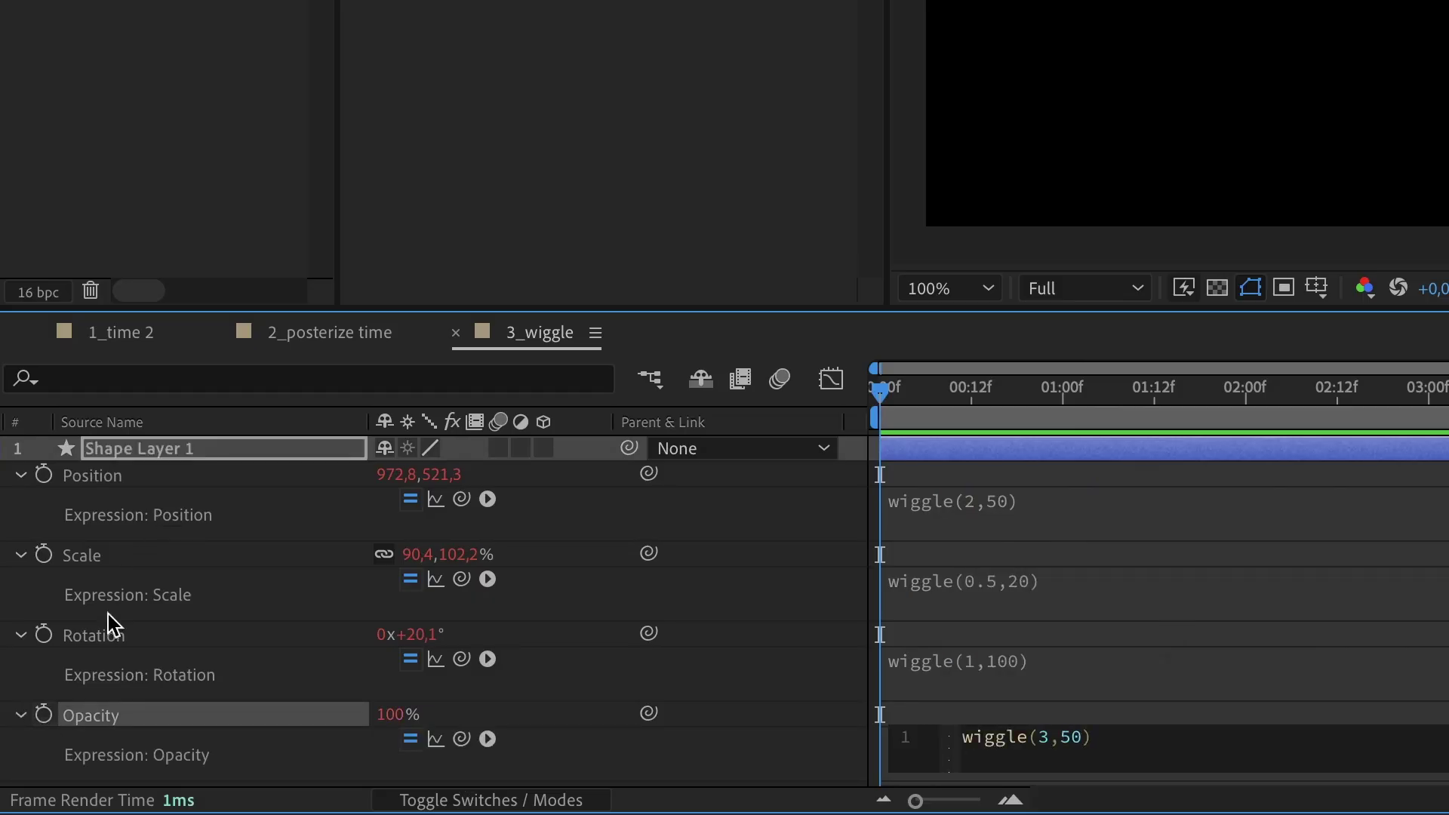
click(56, 725)
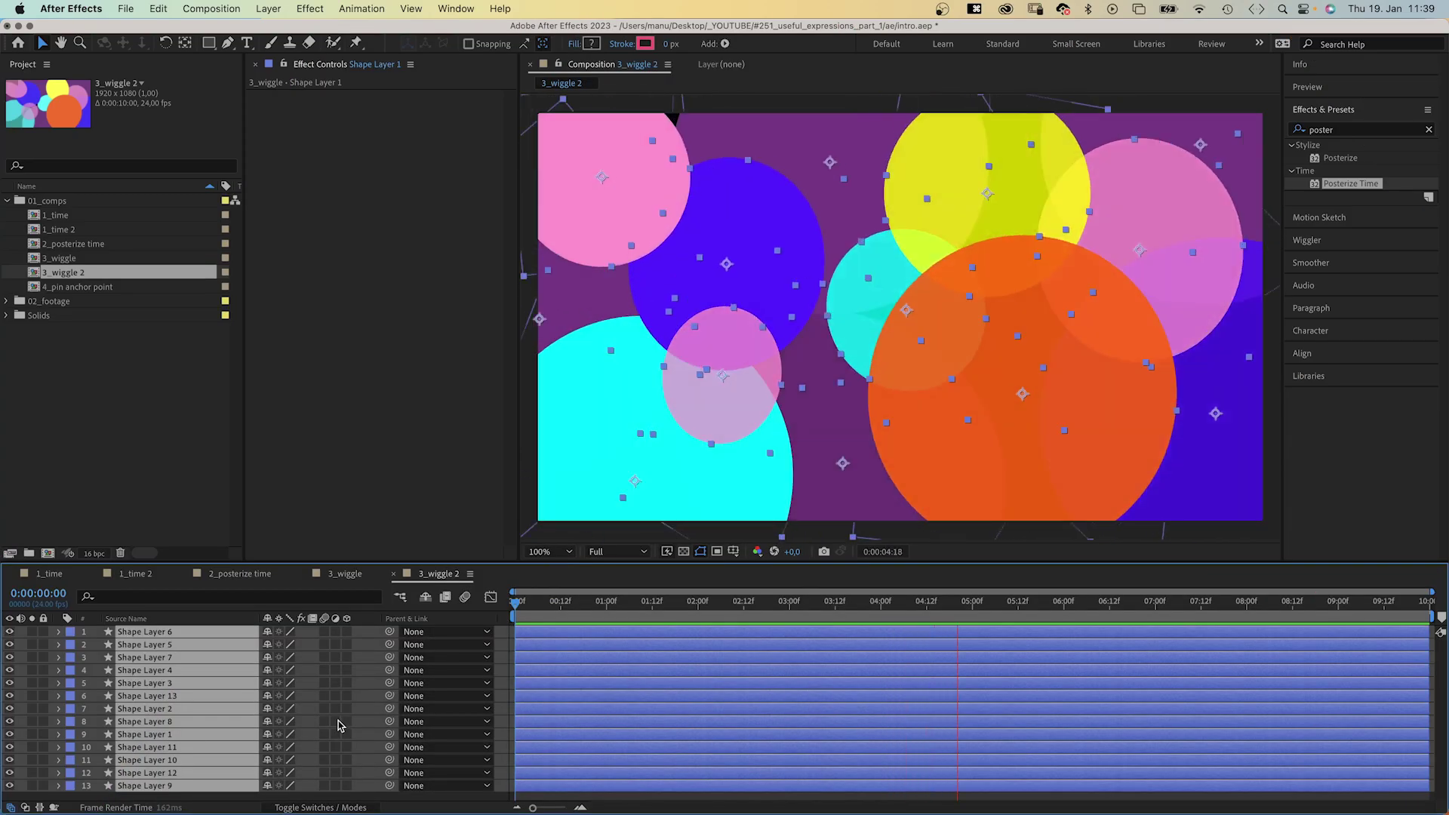
Add an adjustment layer with a Fast Box Blur of radius about 124 and preview it
key(space)
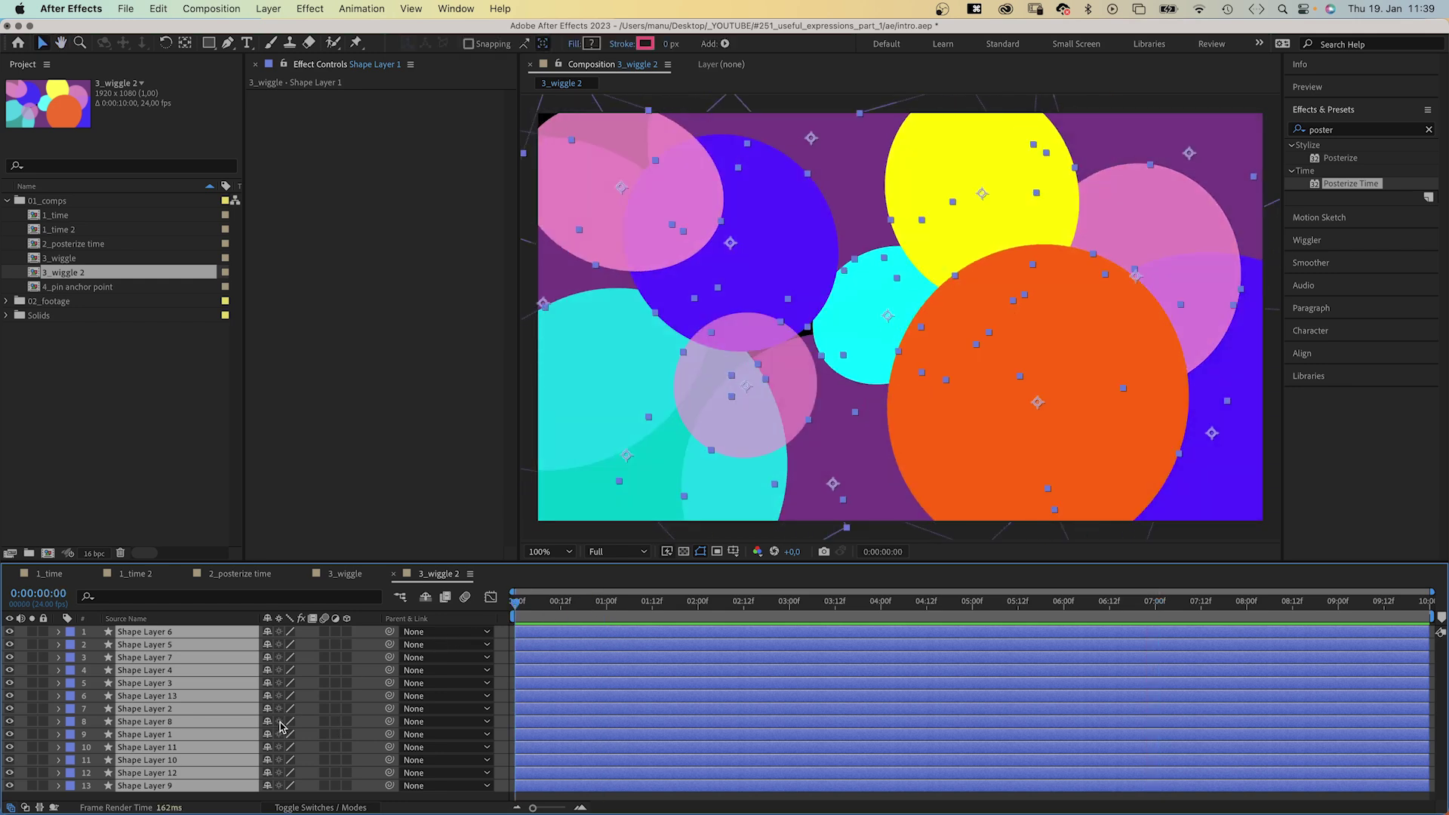
key(alt+super+y)
text(bl)
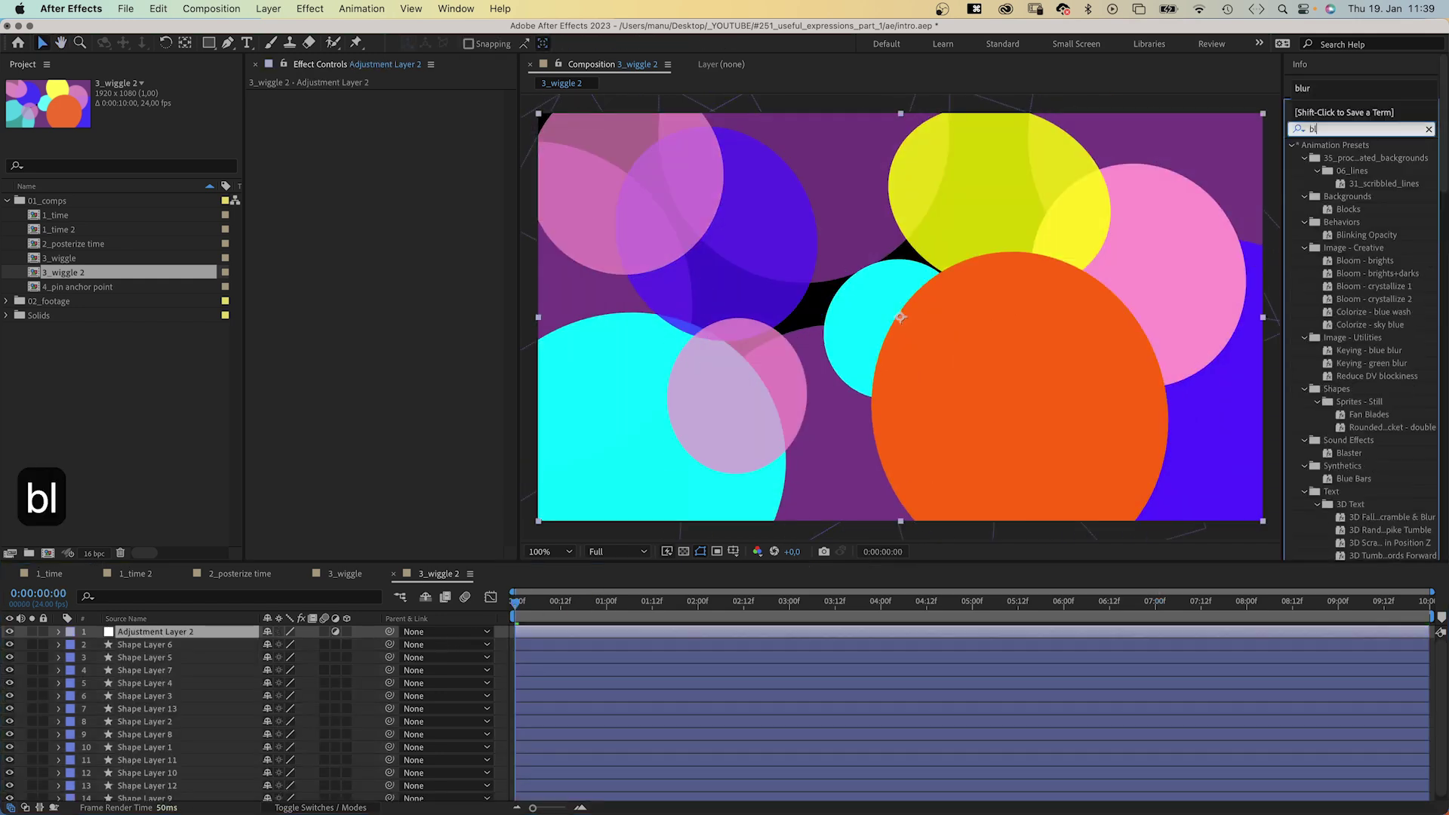
text(ur)
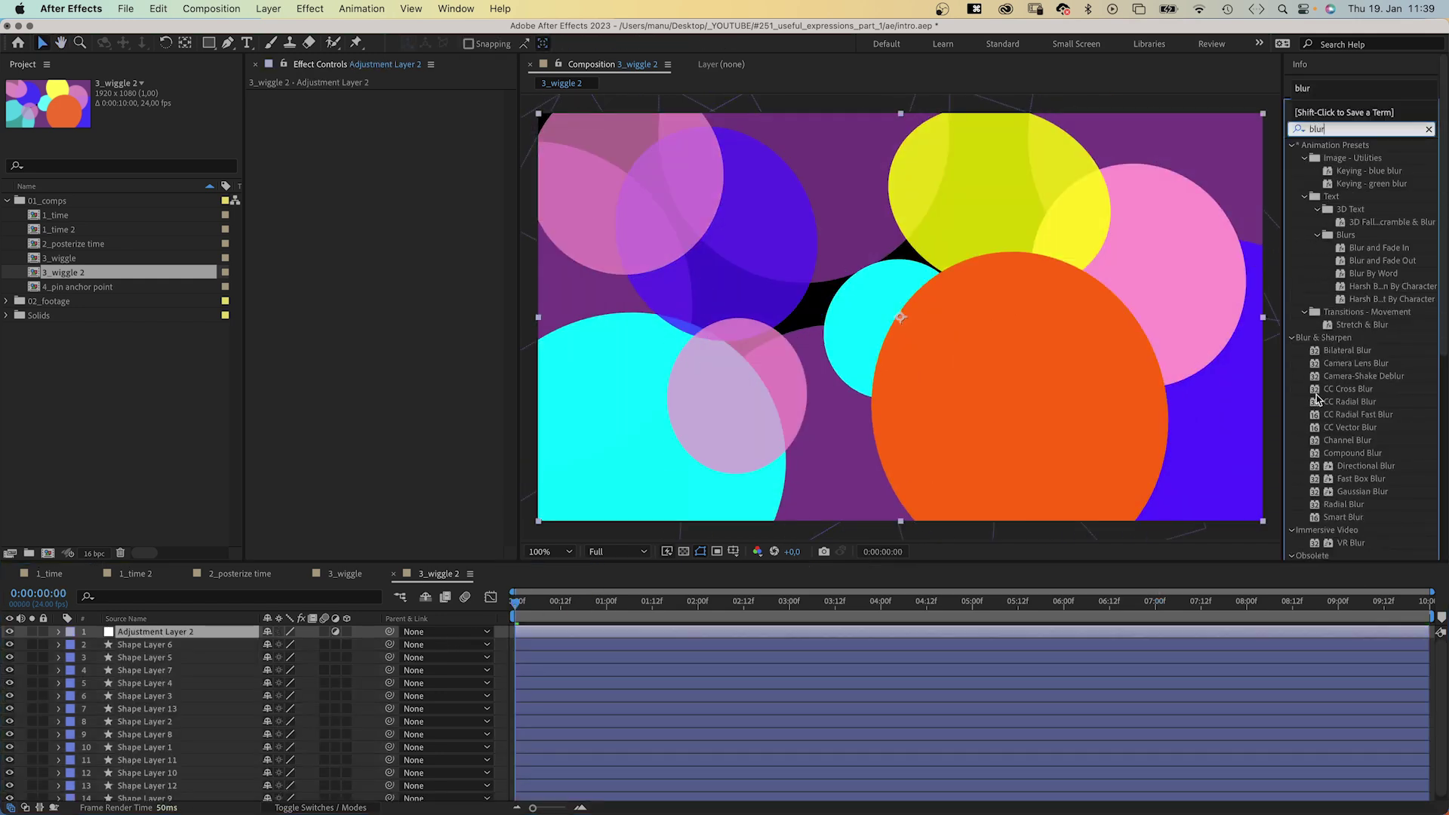
drag(1314, 394, 402, 121)
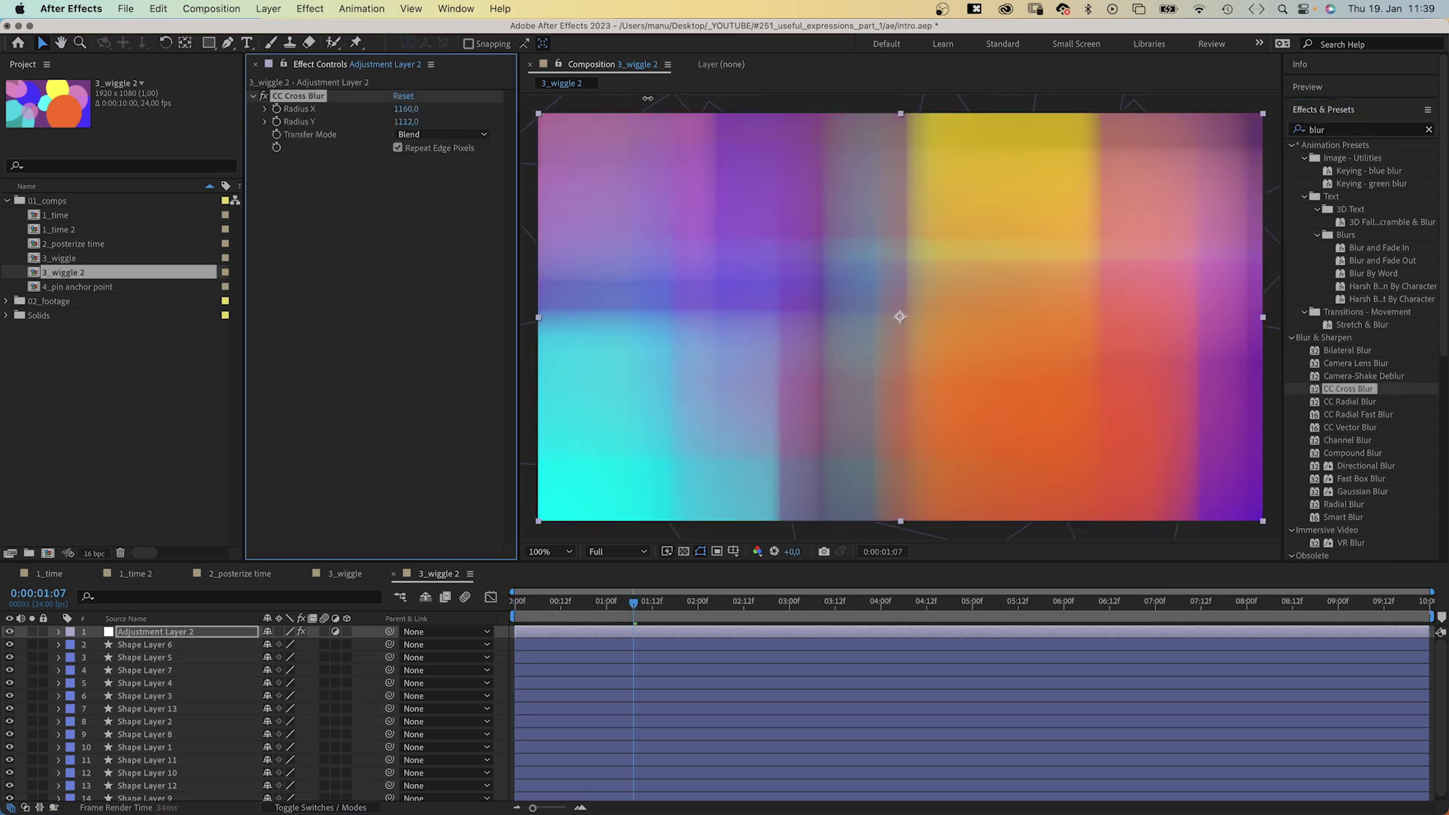
key(space)
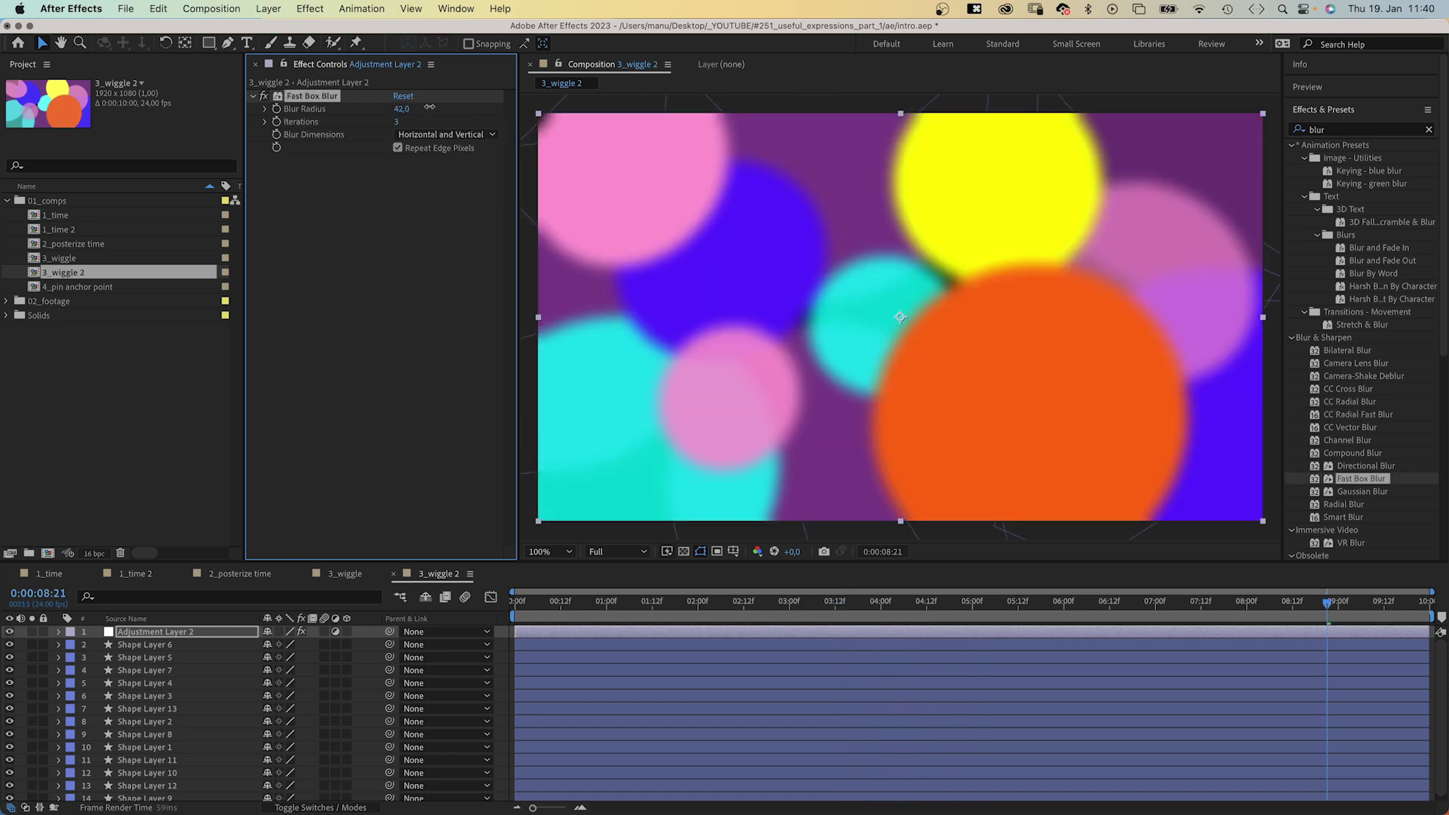
drag(434, 106, 480, 97)
key(space)
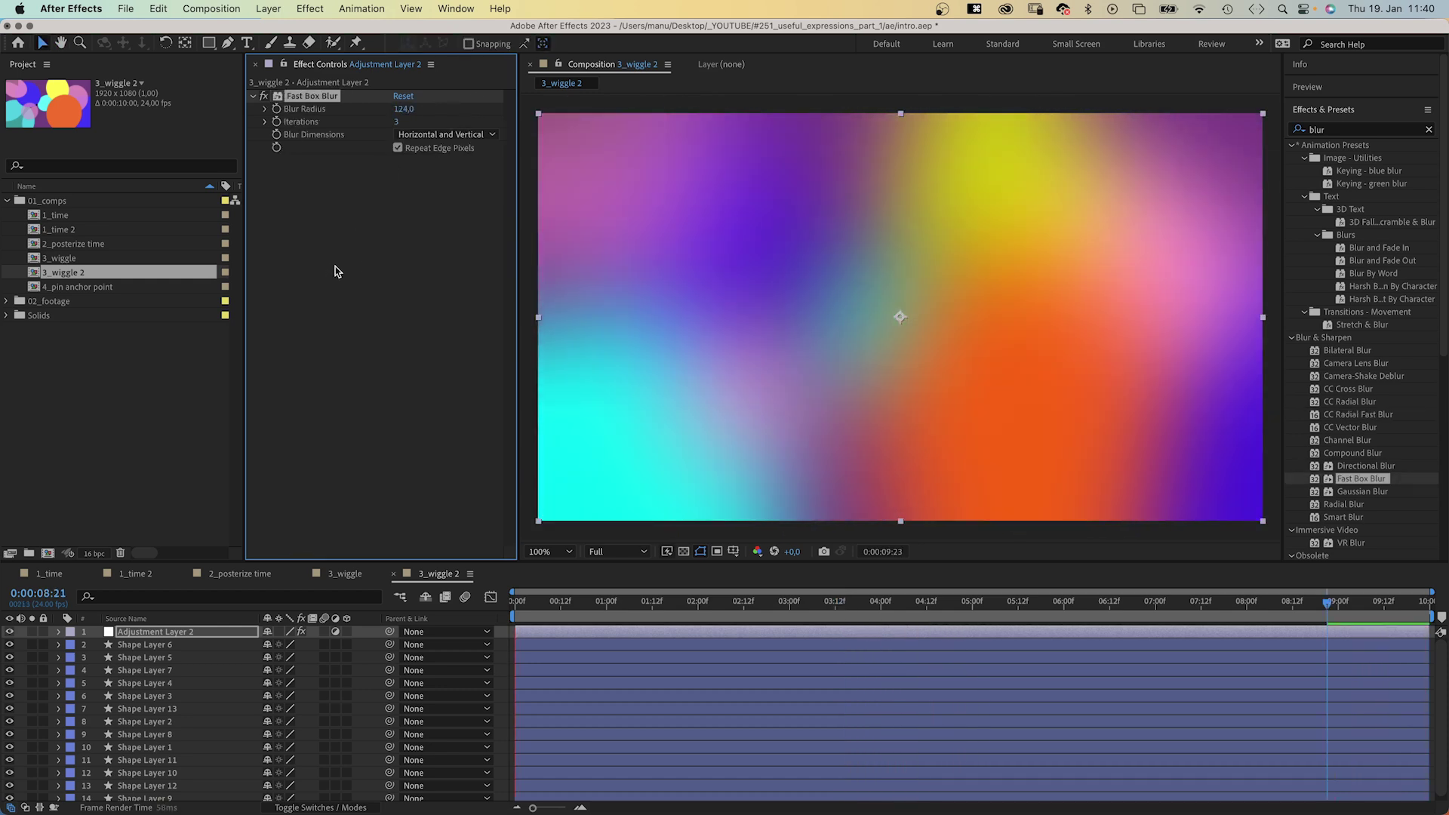
key(space)
Apply the Noise effect to the adjustment layer
click(1336, 115)
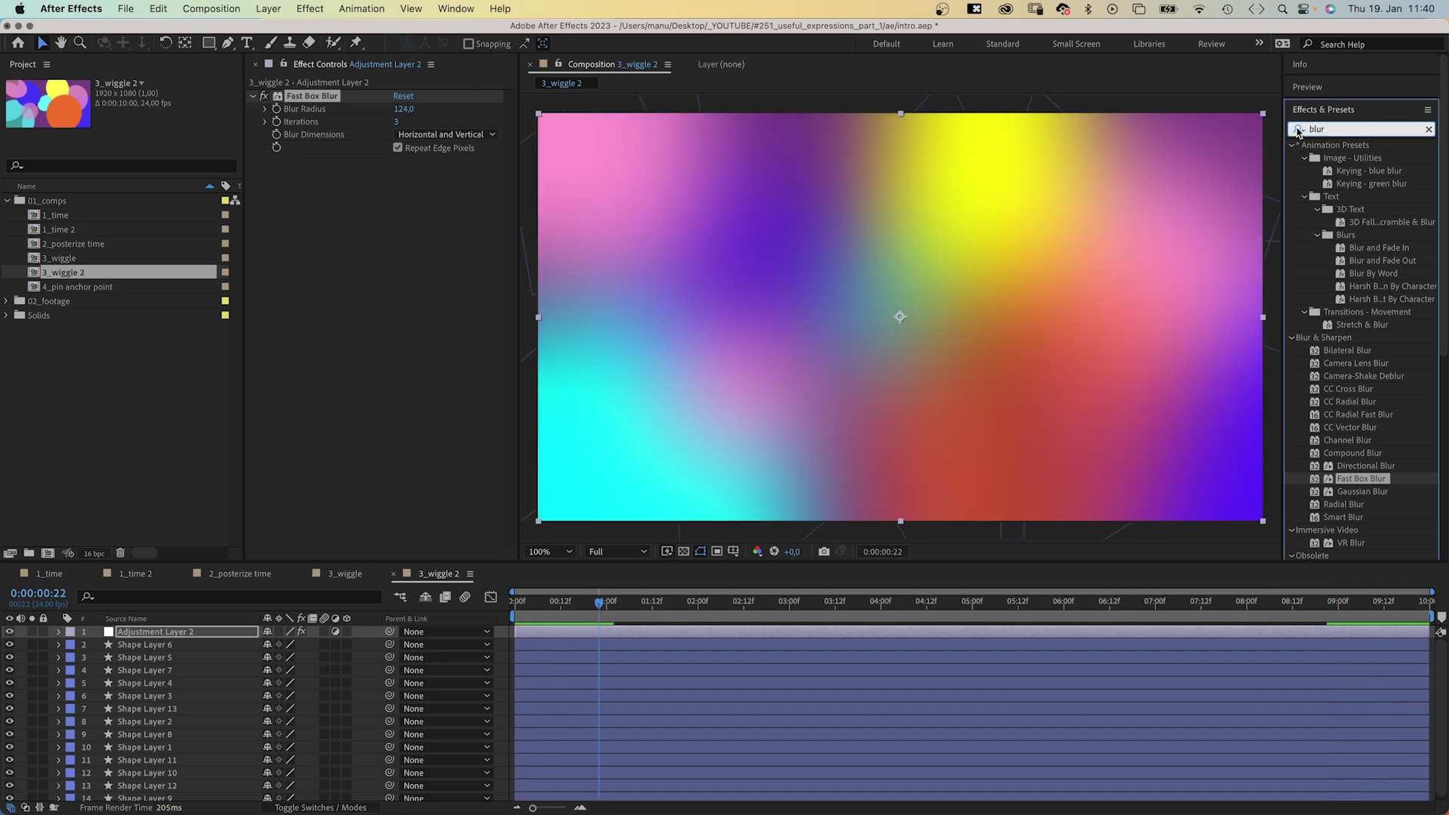
text(noise)
drag(1315, 282, 388, 325)
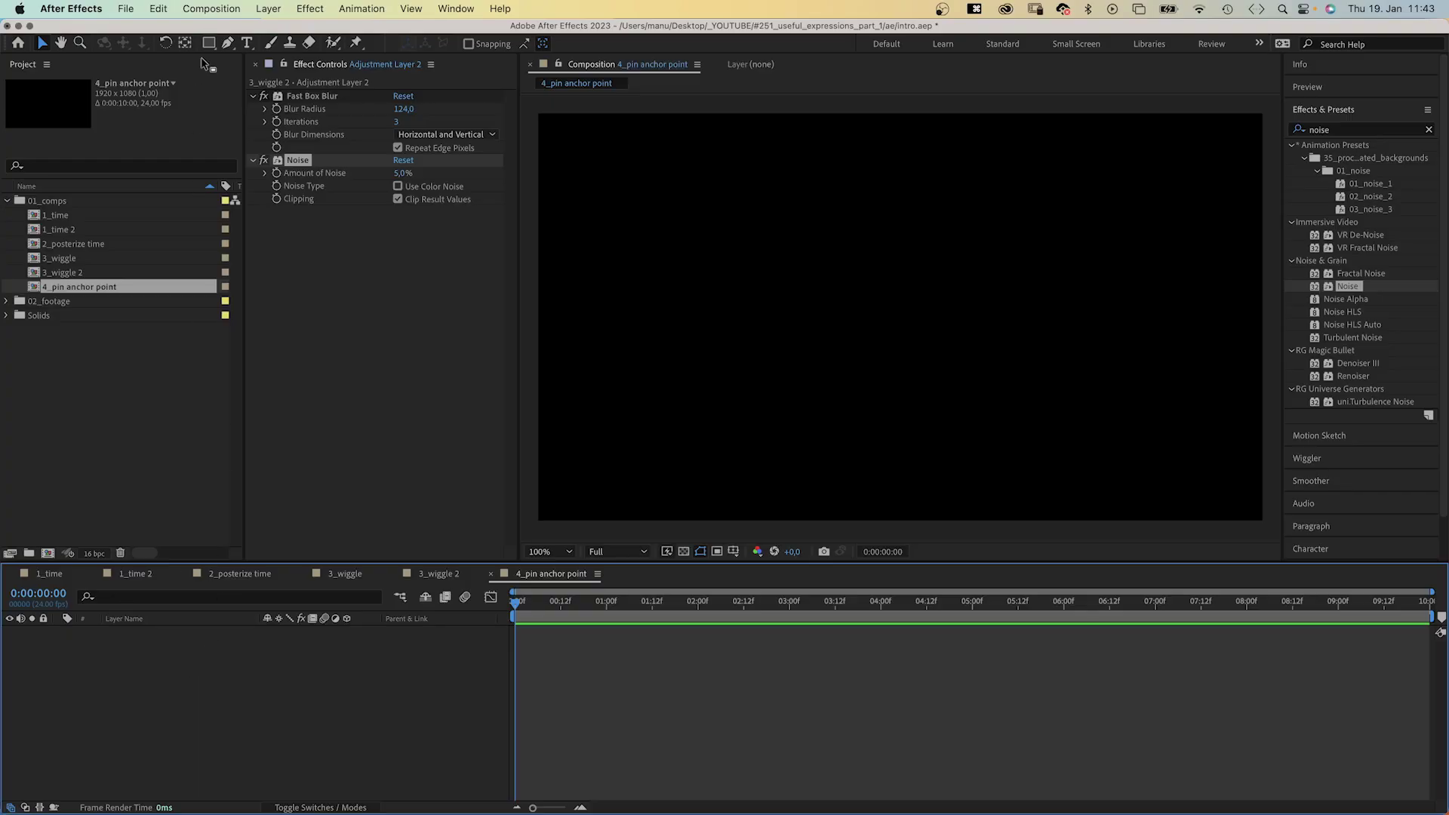
Draw a green rectangle in the comp's upper left and adjust its Size to roughly 568 by 372
click(209, 43)
drag(601, 174, 804, 307)
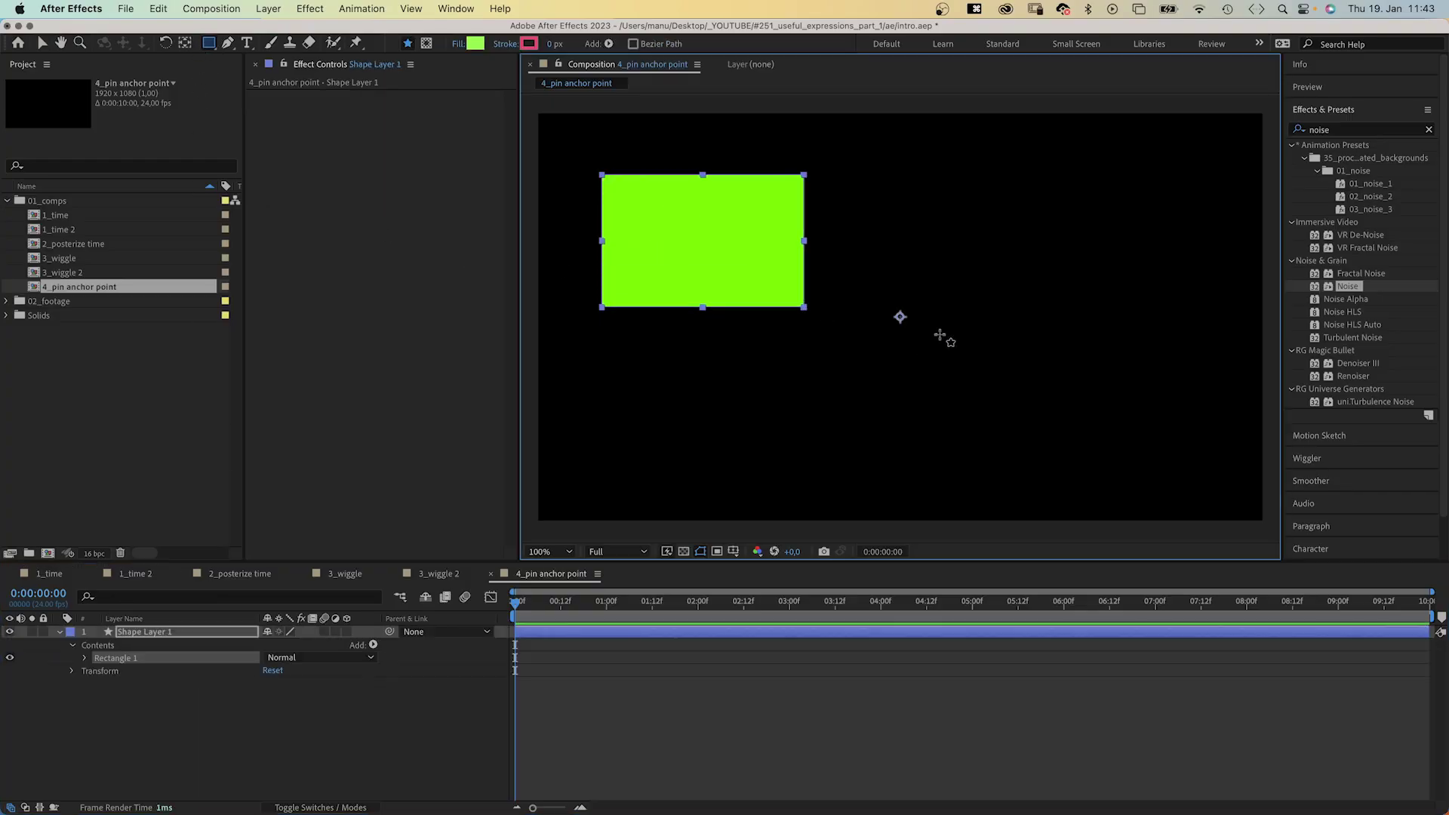
click(84, 659)
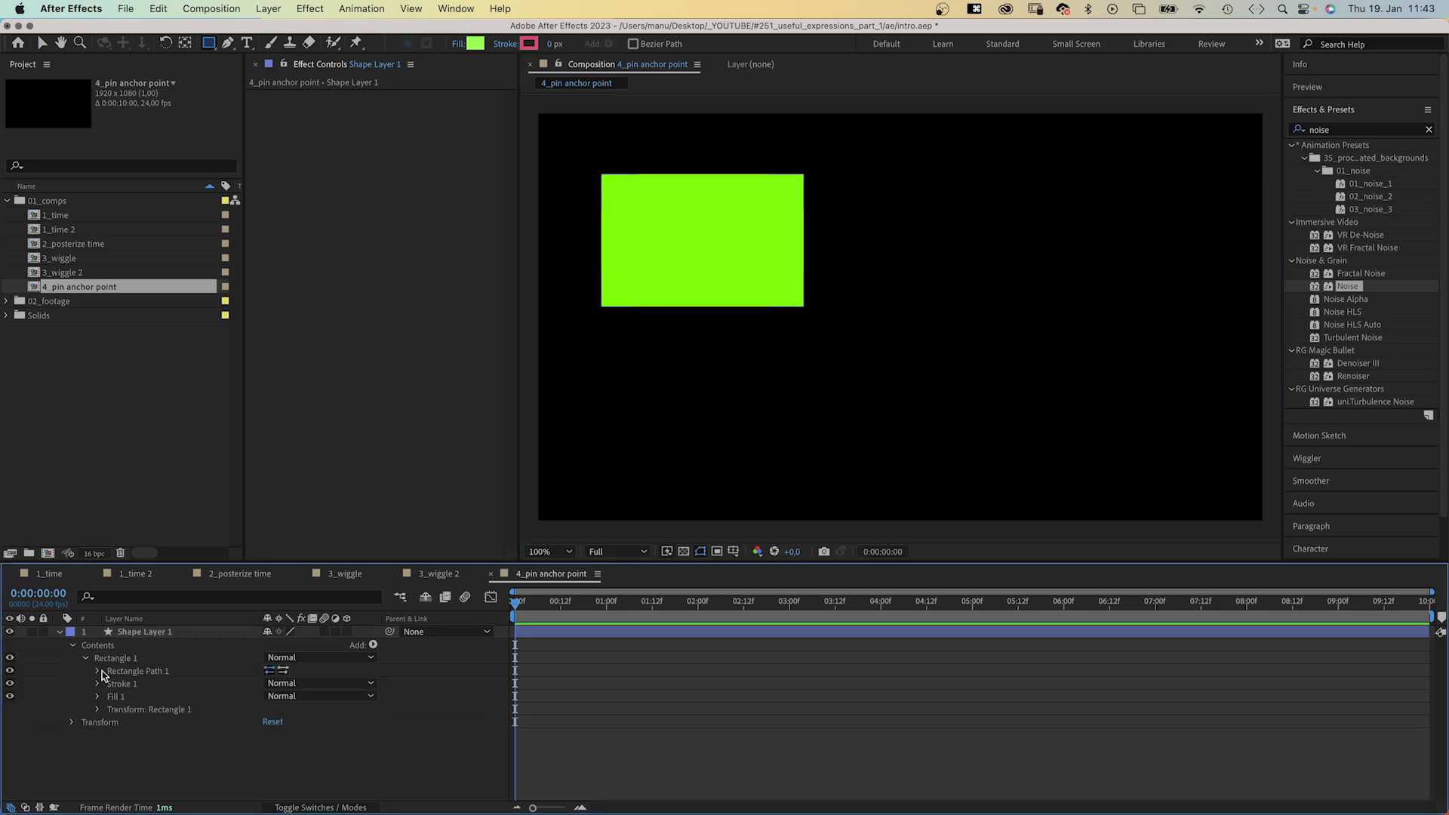
click(97, 671)
mouse_move(287, 683)
mouse_down()
mouse_move(372, 683)
mouse_move(302, 683)
mouse_up()
Give the rectangle's Anchor Point the expression A = sourceRectAtTime(); [A.left,A.top]
key(v)
key(a)
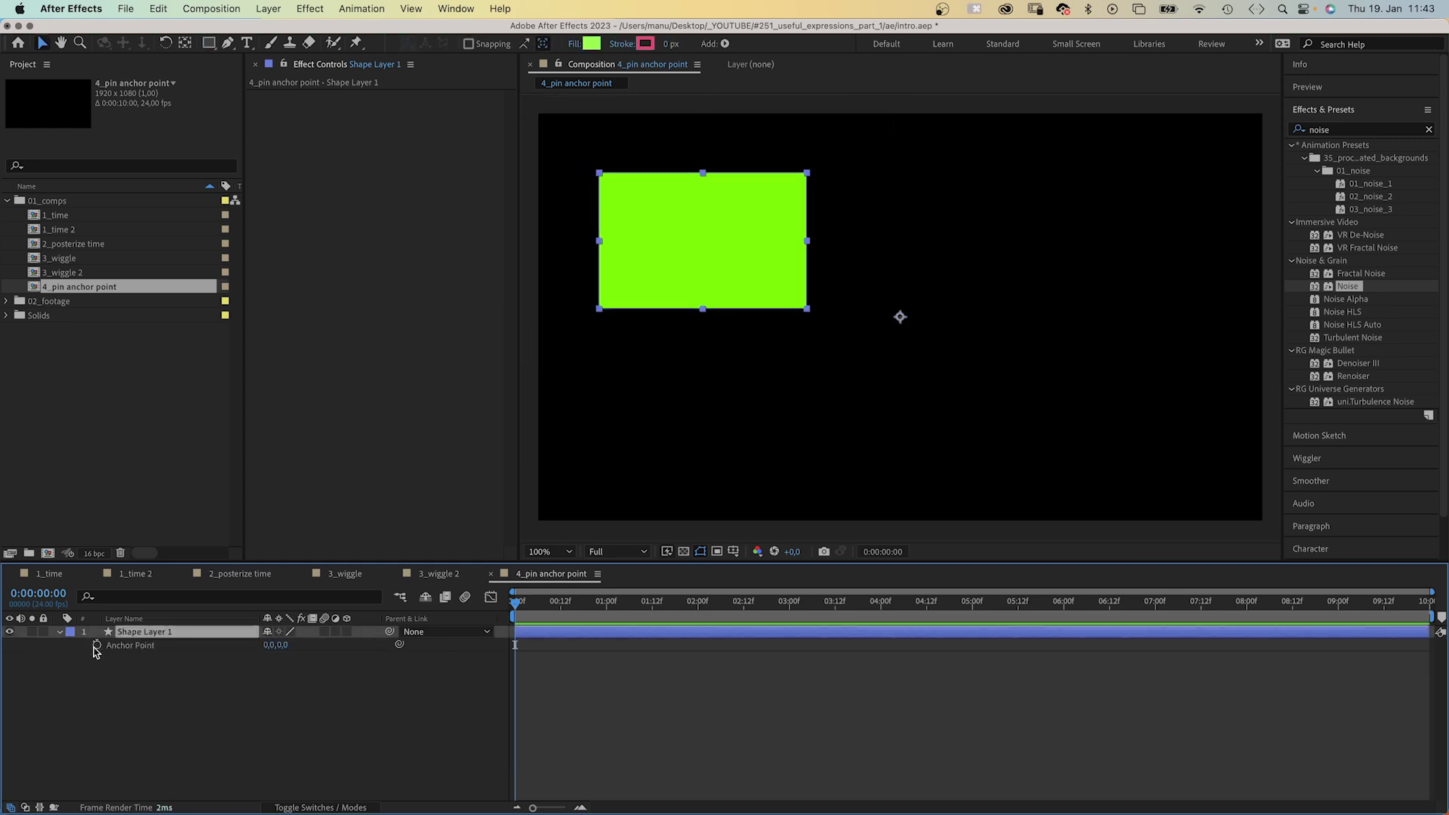
alt+click(94, 647)
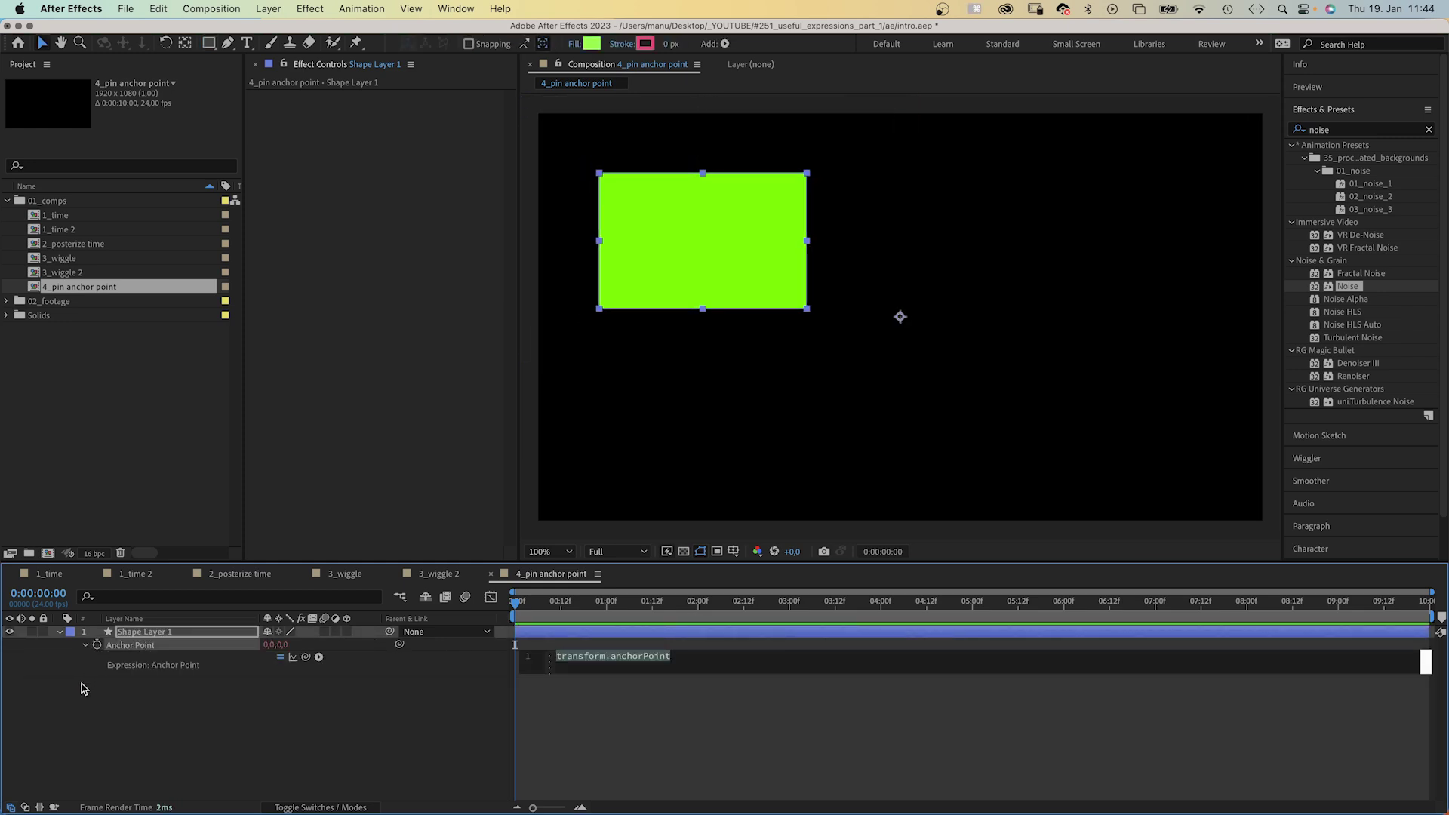
text(A = sou)
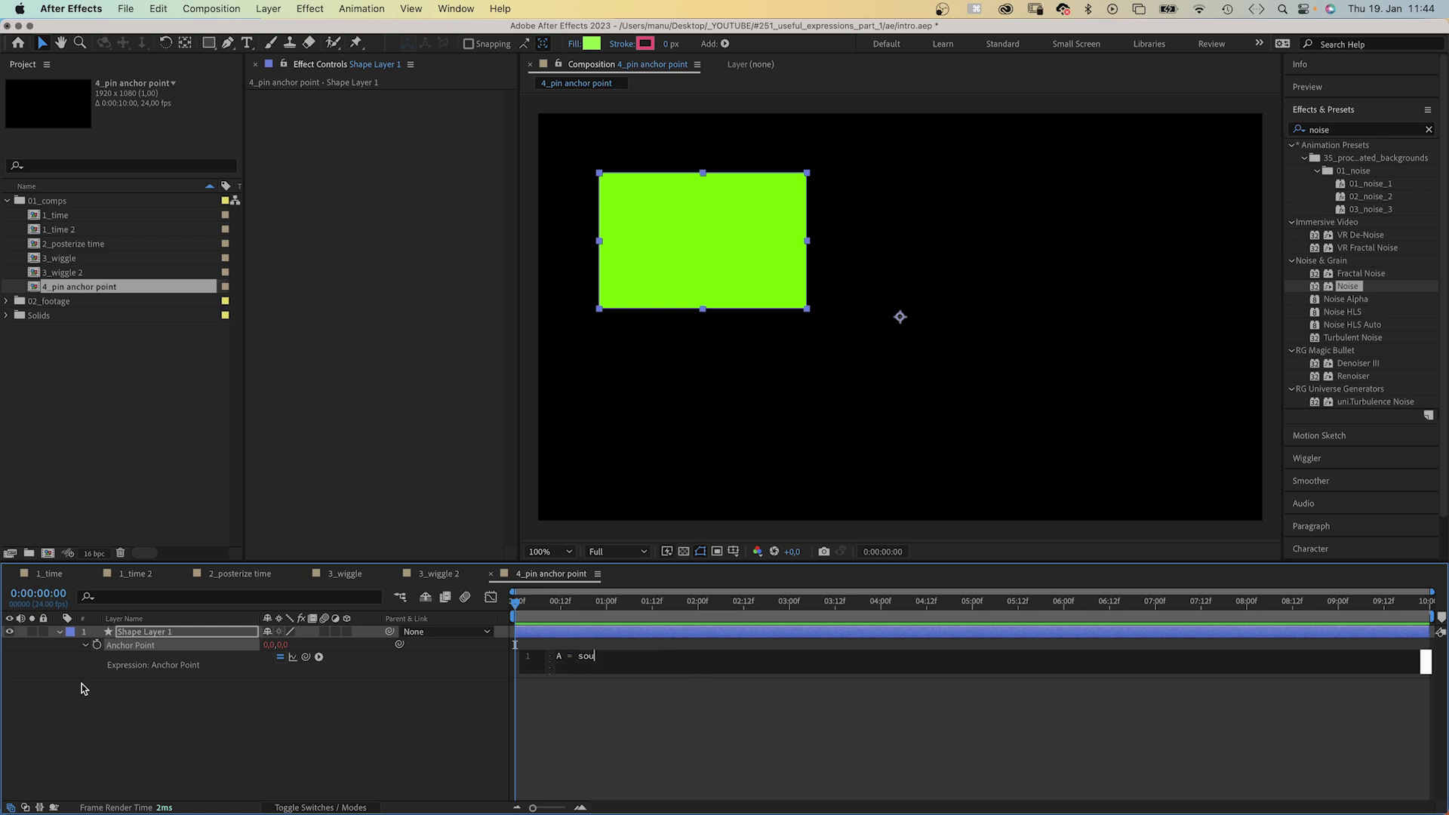
text(rcer)
key(Return)
text(;)
text([A.l)
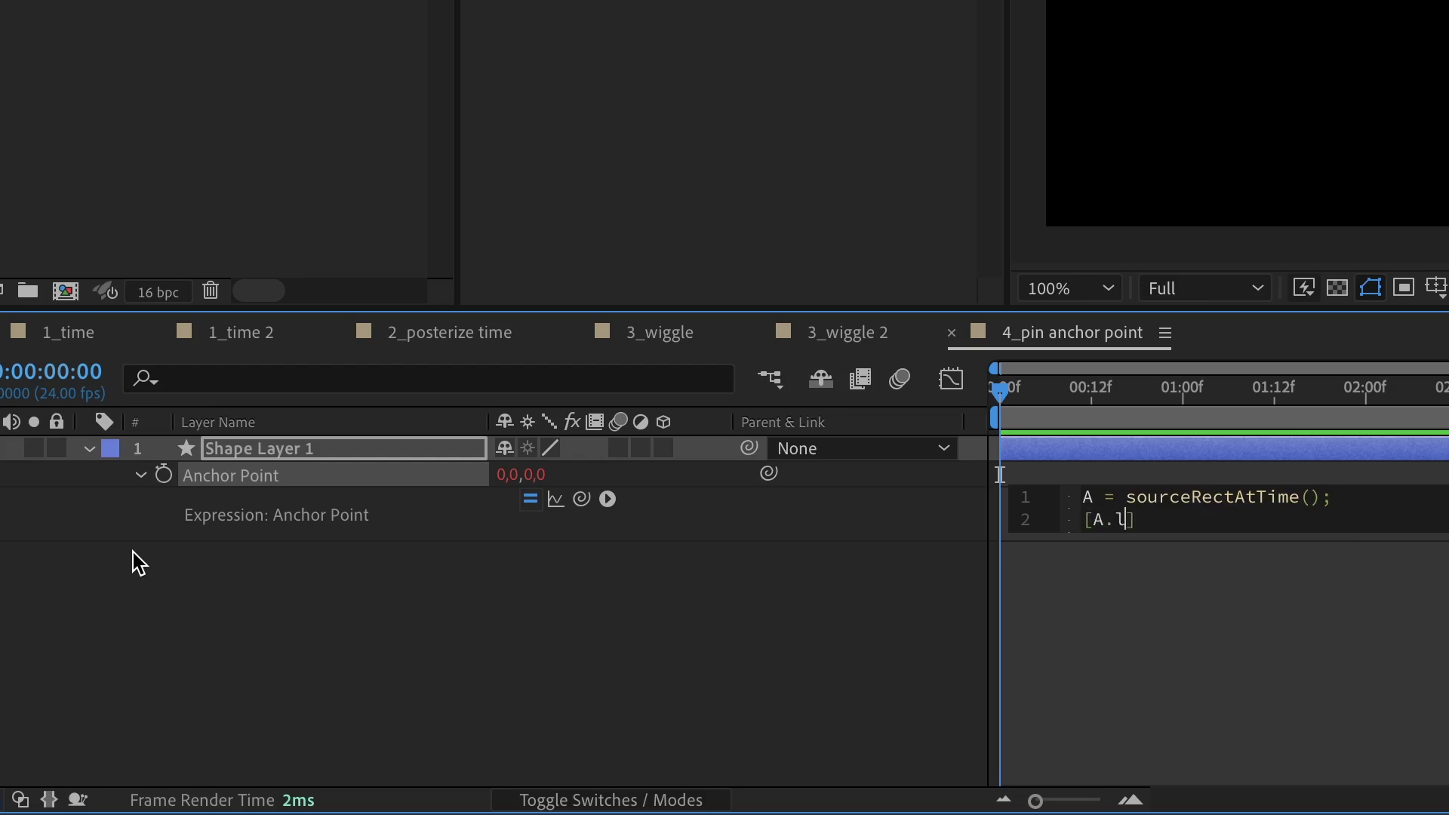
text(eft,A.t)
text(op)
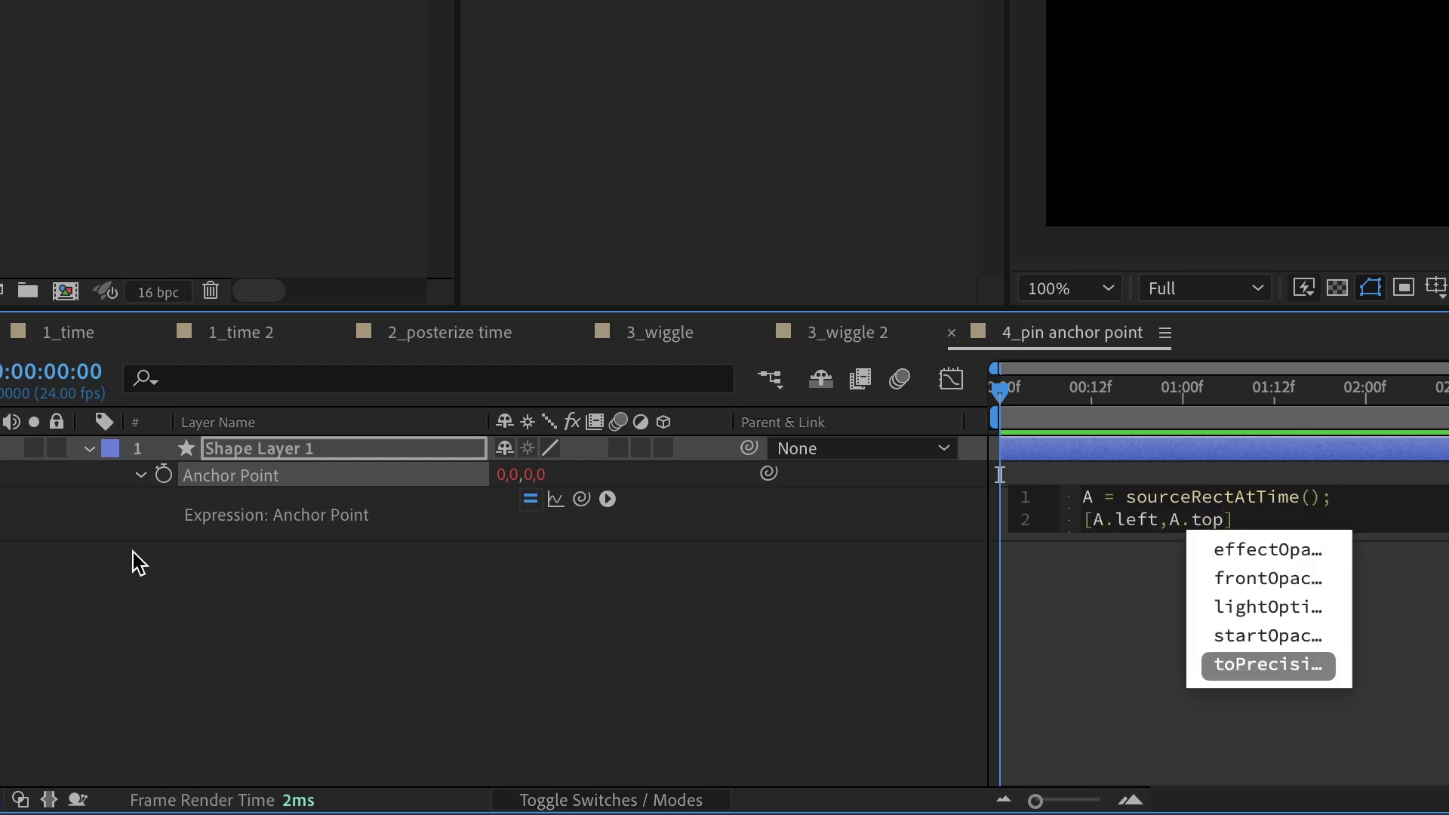
click(228, 636)
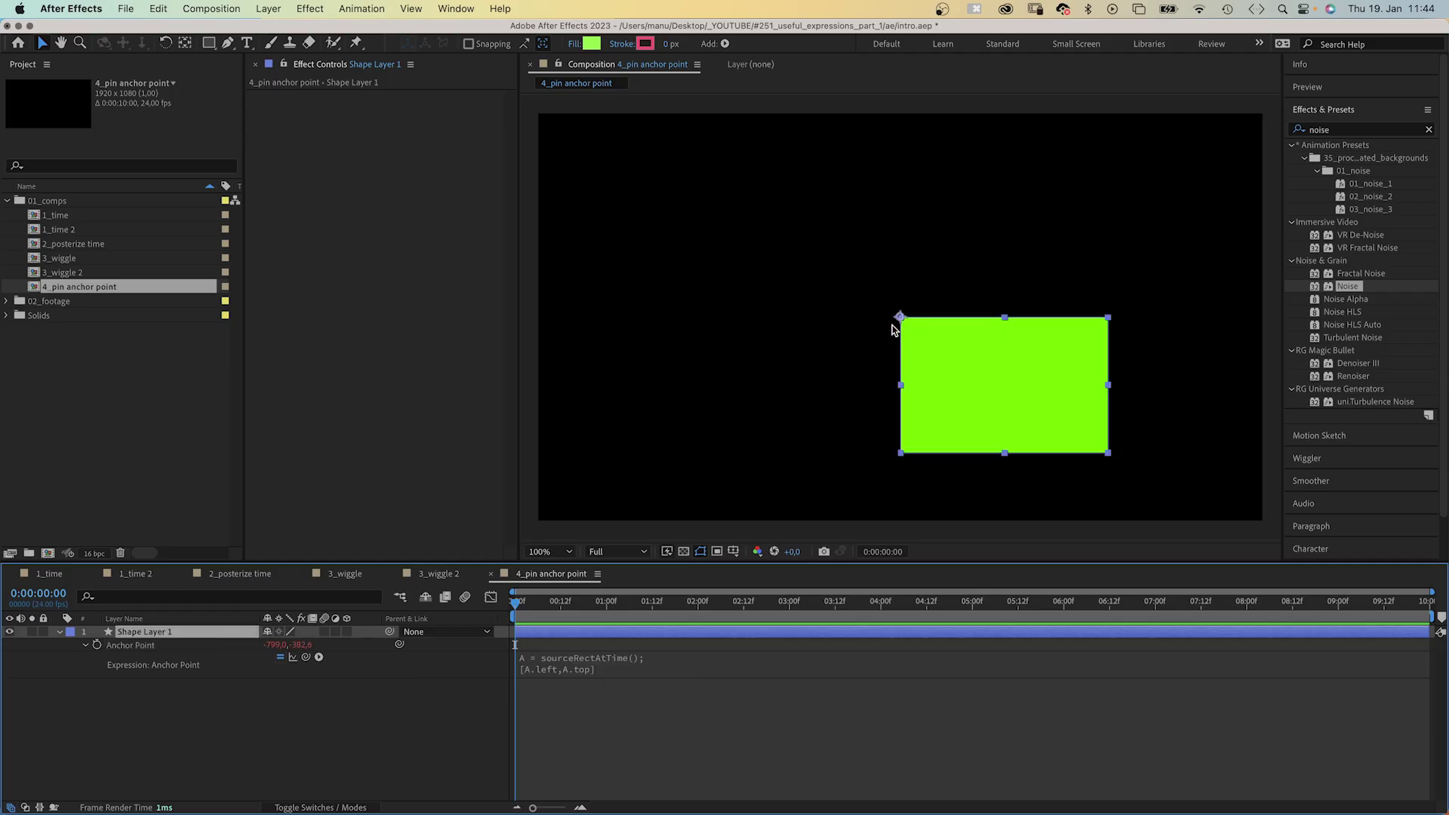
Resize the rectangle to test the anchor and add A.width to the expression's x value
click(62, 634)
click(62, 634)
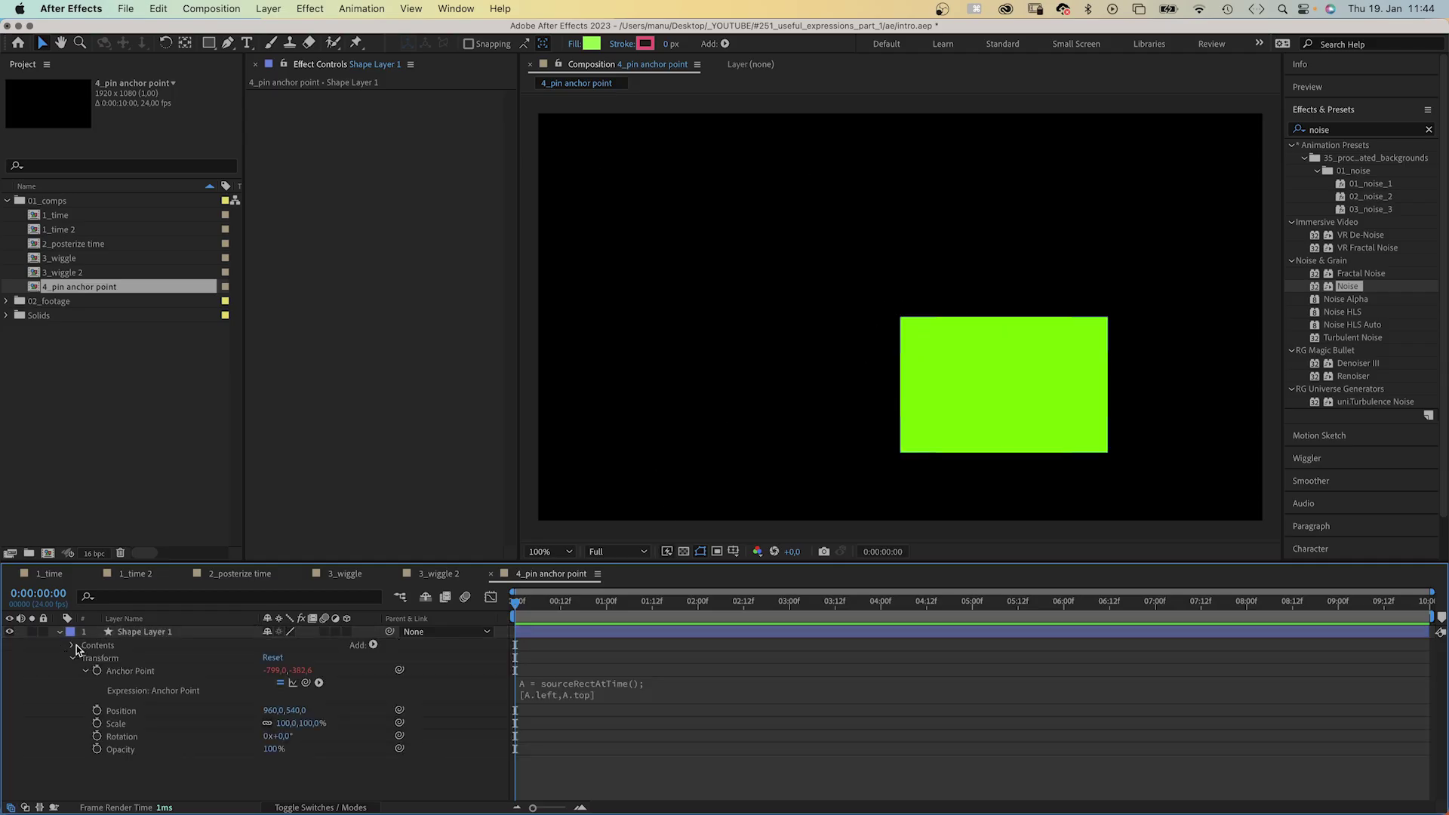
click(85, 658)
click(97, 671)
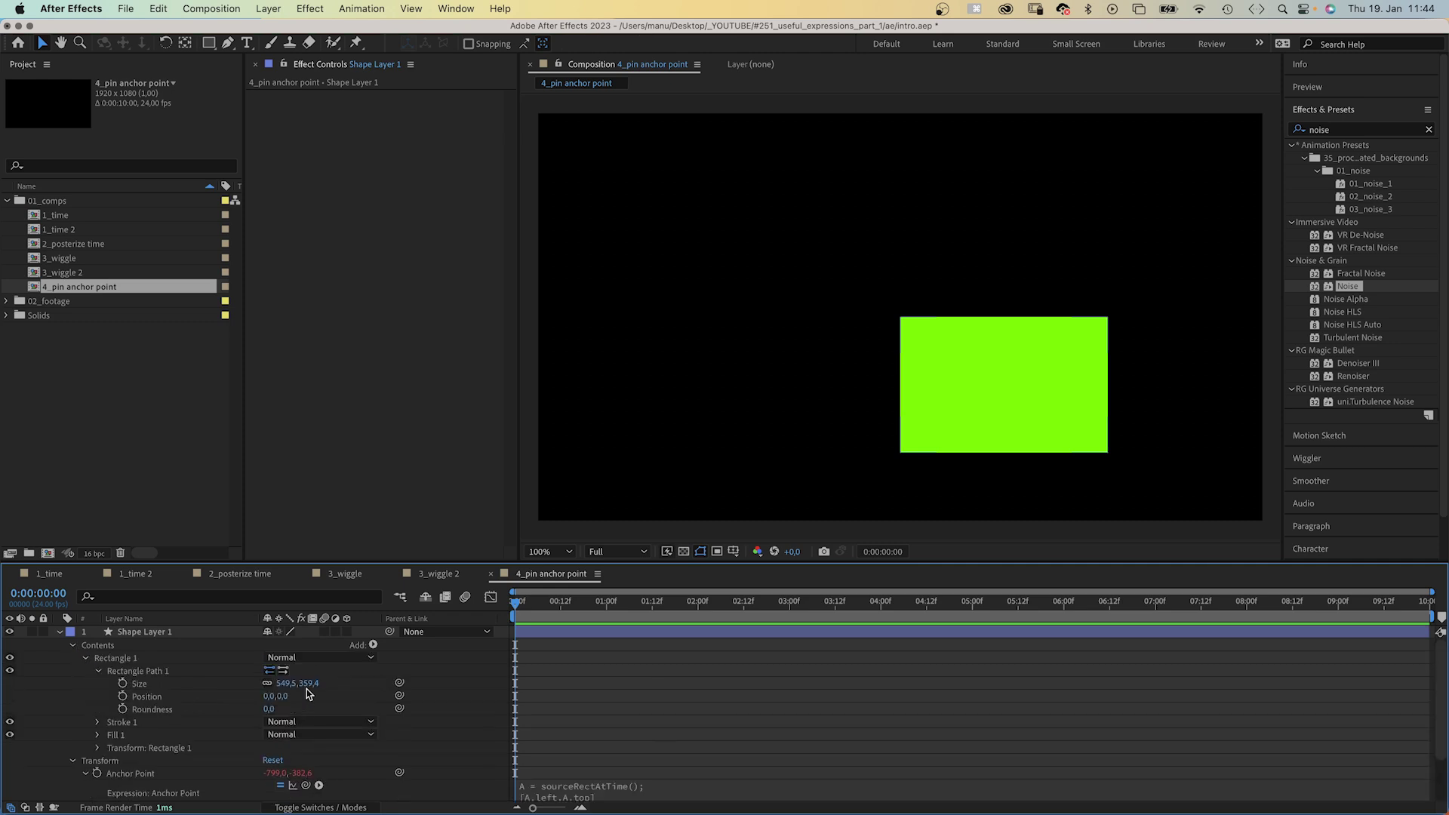
drag(298, 691, 294, 691)
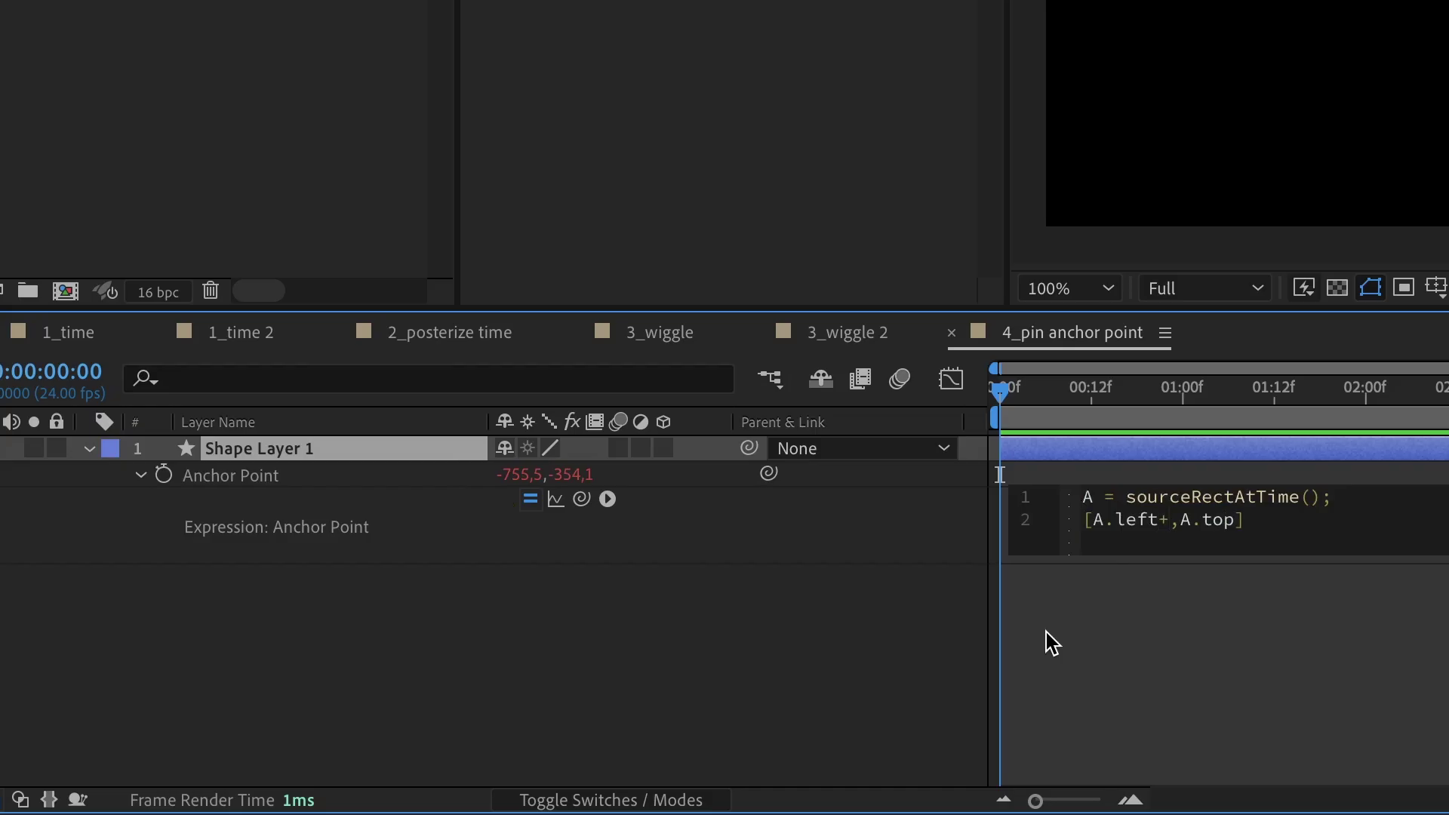
text(A.width)
click(241, 632)
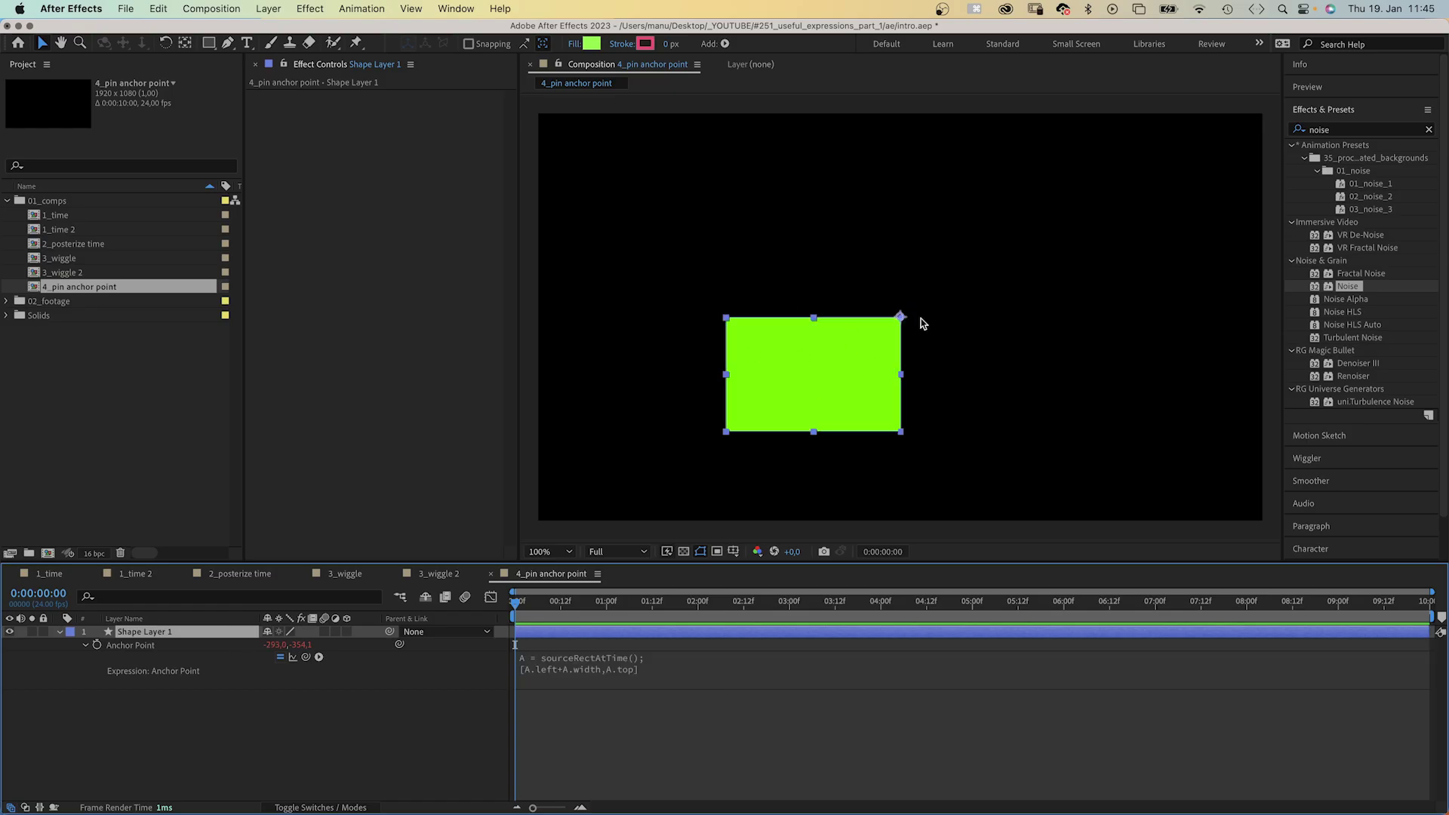
Complete the anchor expression as [A.left+A.width/2, A.top+A.height] for bottom-centre pinning
click(617, 669)
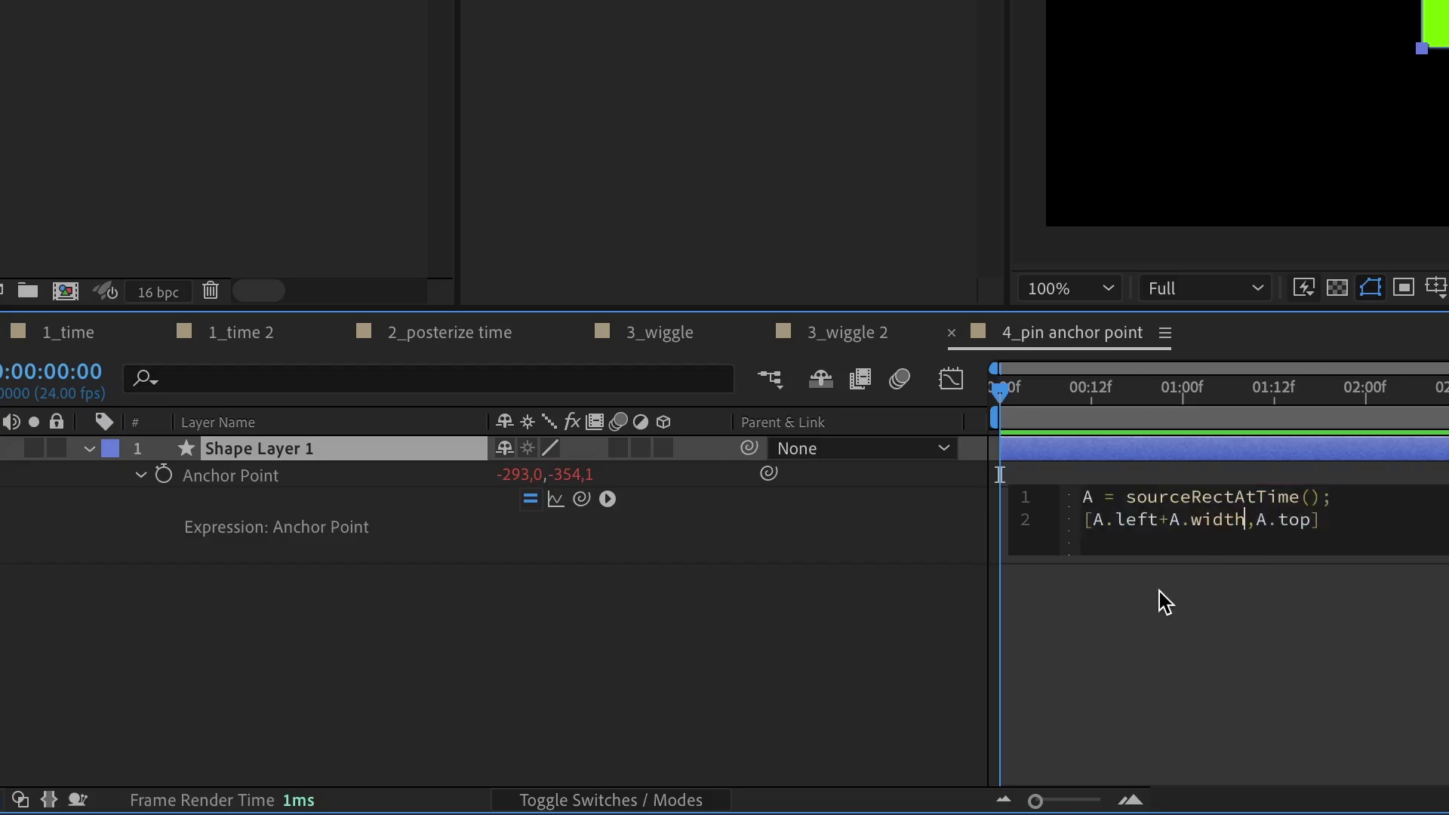
text(/2)
click(436, 471)
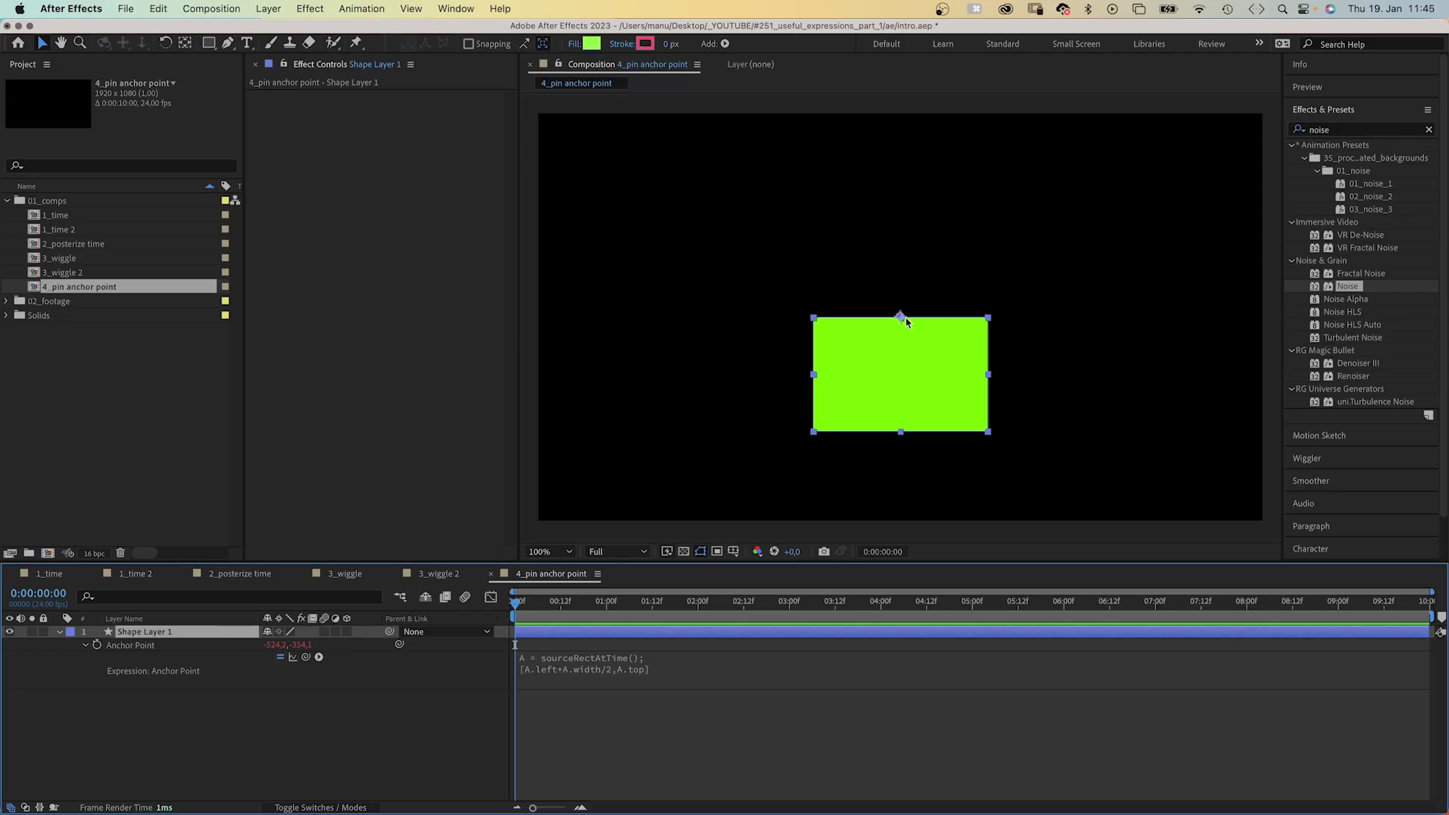
click(646, 669)
text(+A.height)
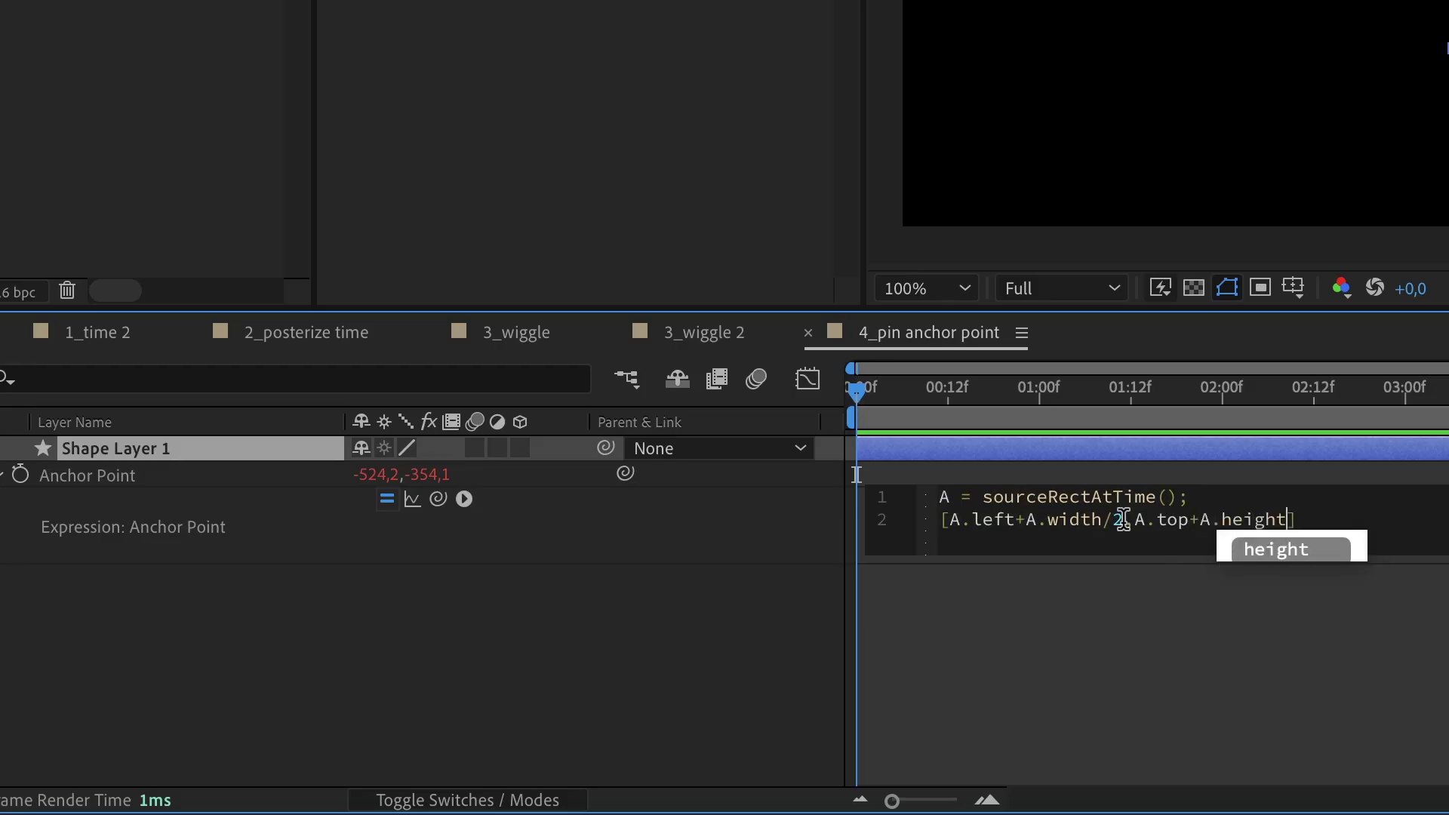
click(229, 454)
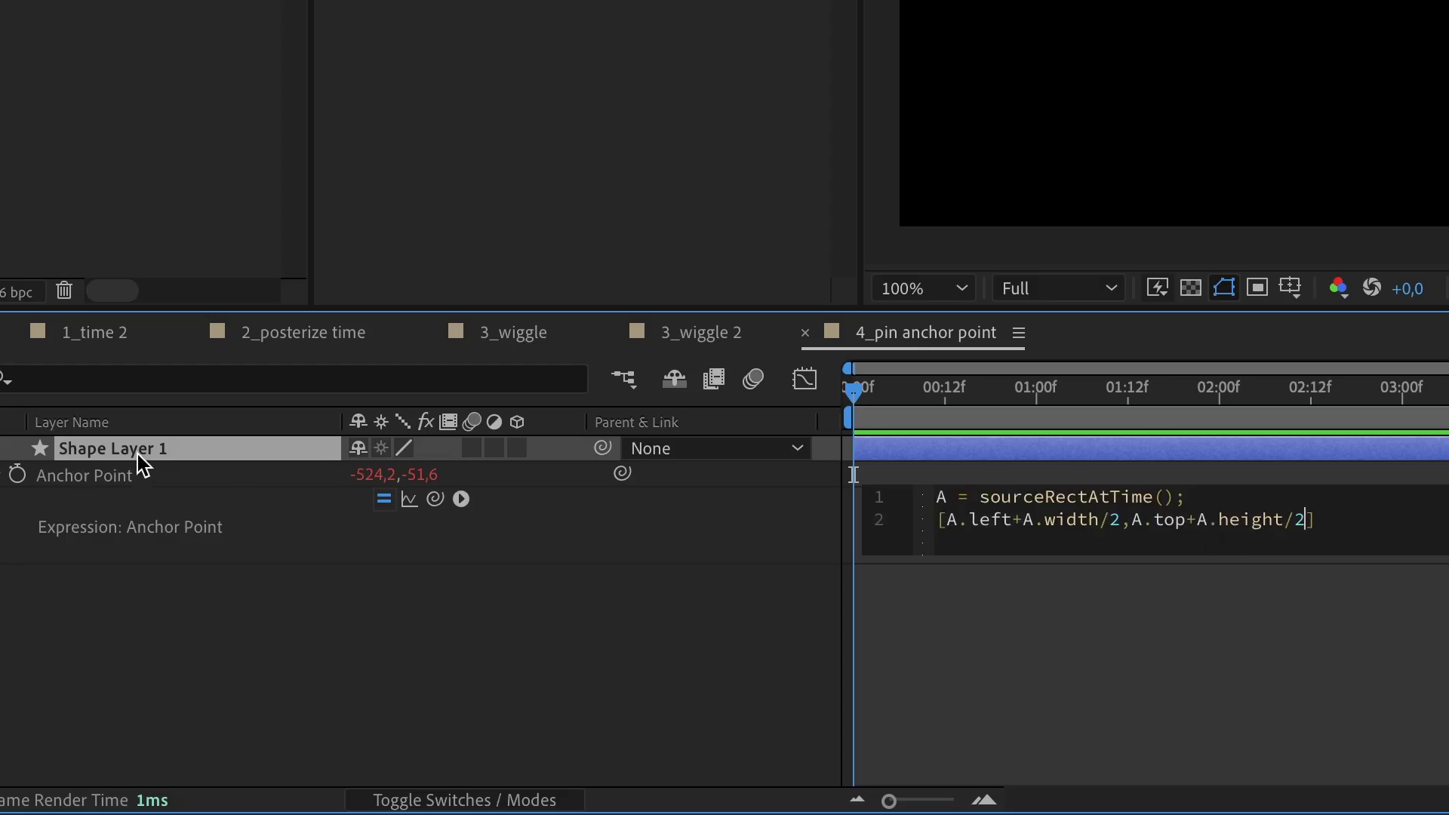
click(143, 462)
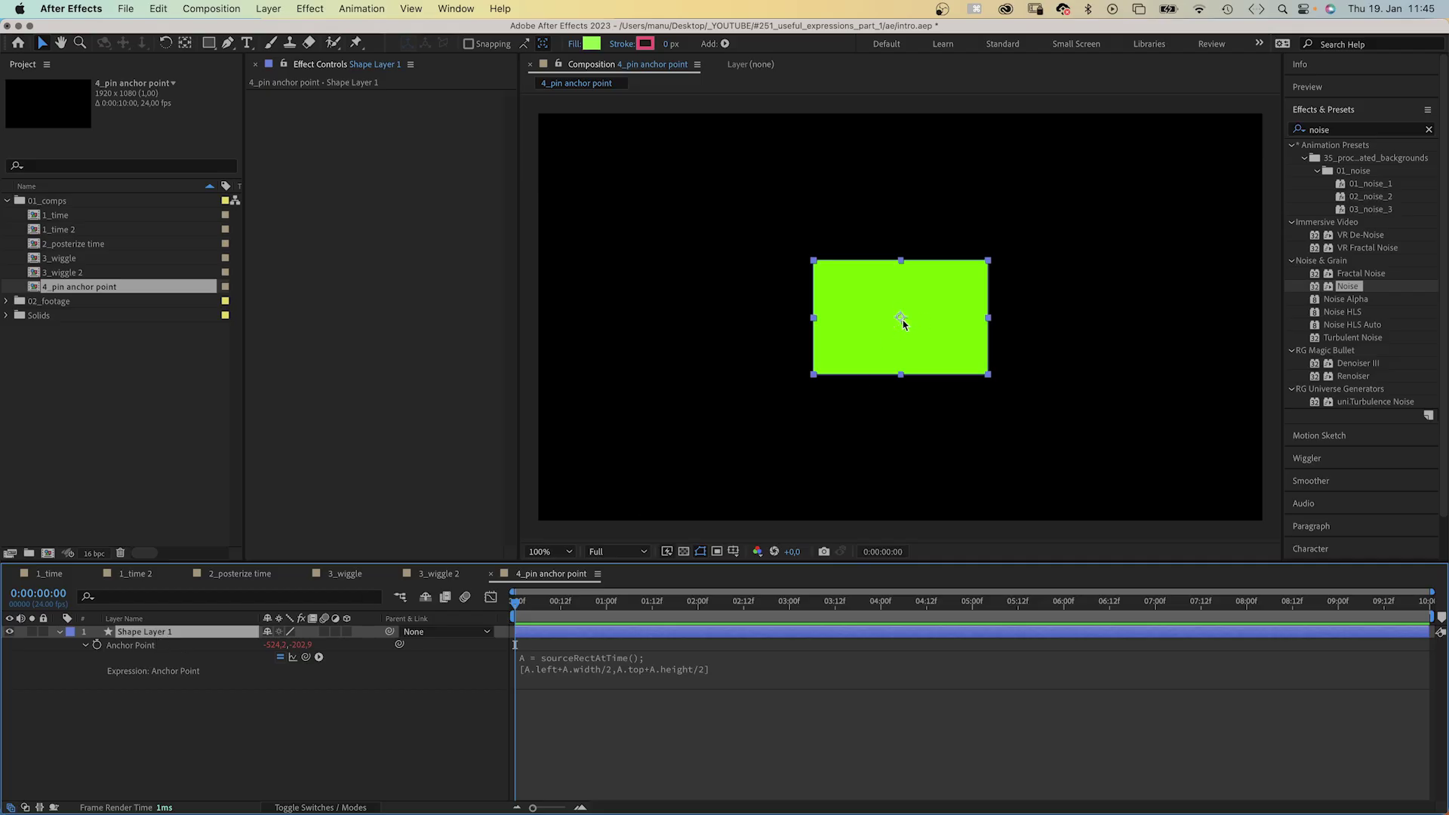
click(701, 674)
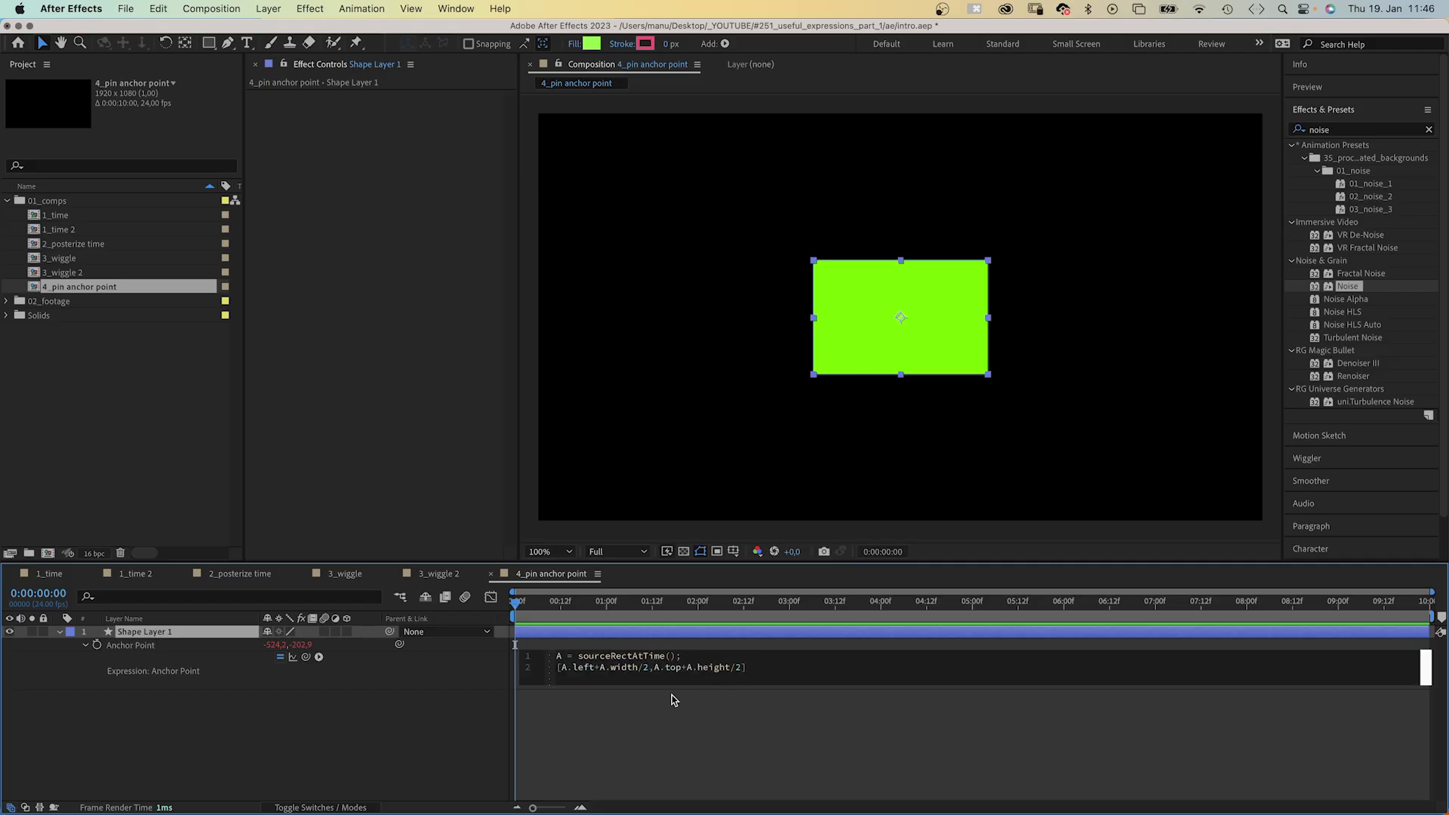
click(237, 636)
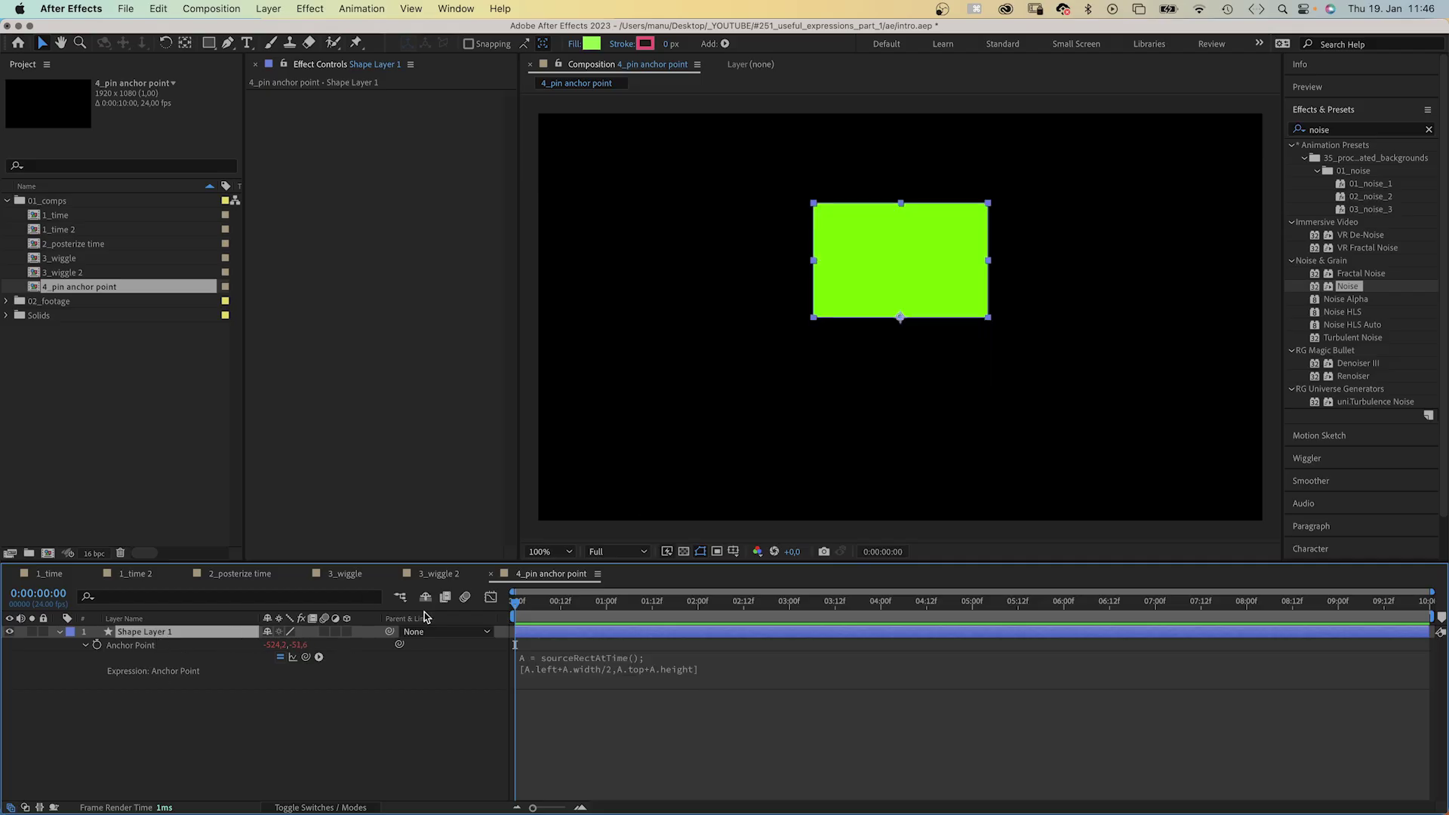
Move the rectangle lower left, add a wiggle(2,300) expression to its Size, and preview
drag(900, 317, 750, 462)
click(60, 631)
click(73, 645)
click(98, 671)
alt+click(123, 685)
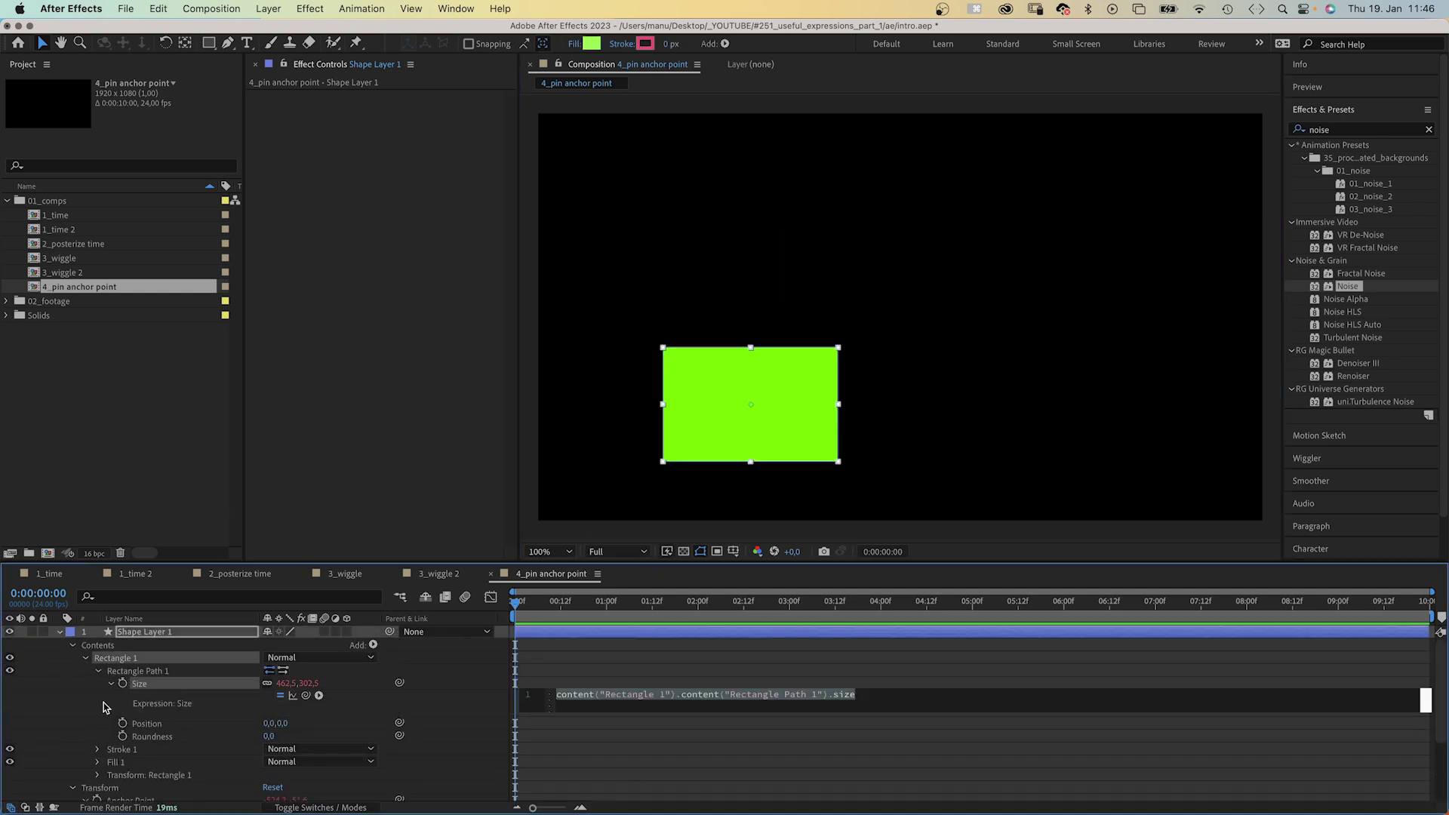
text(wiggle)
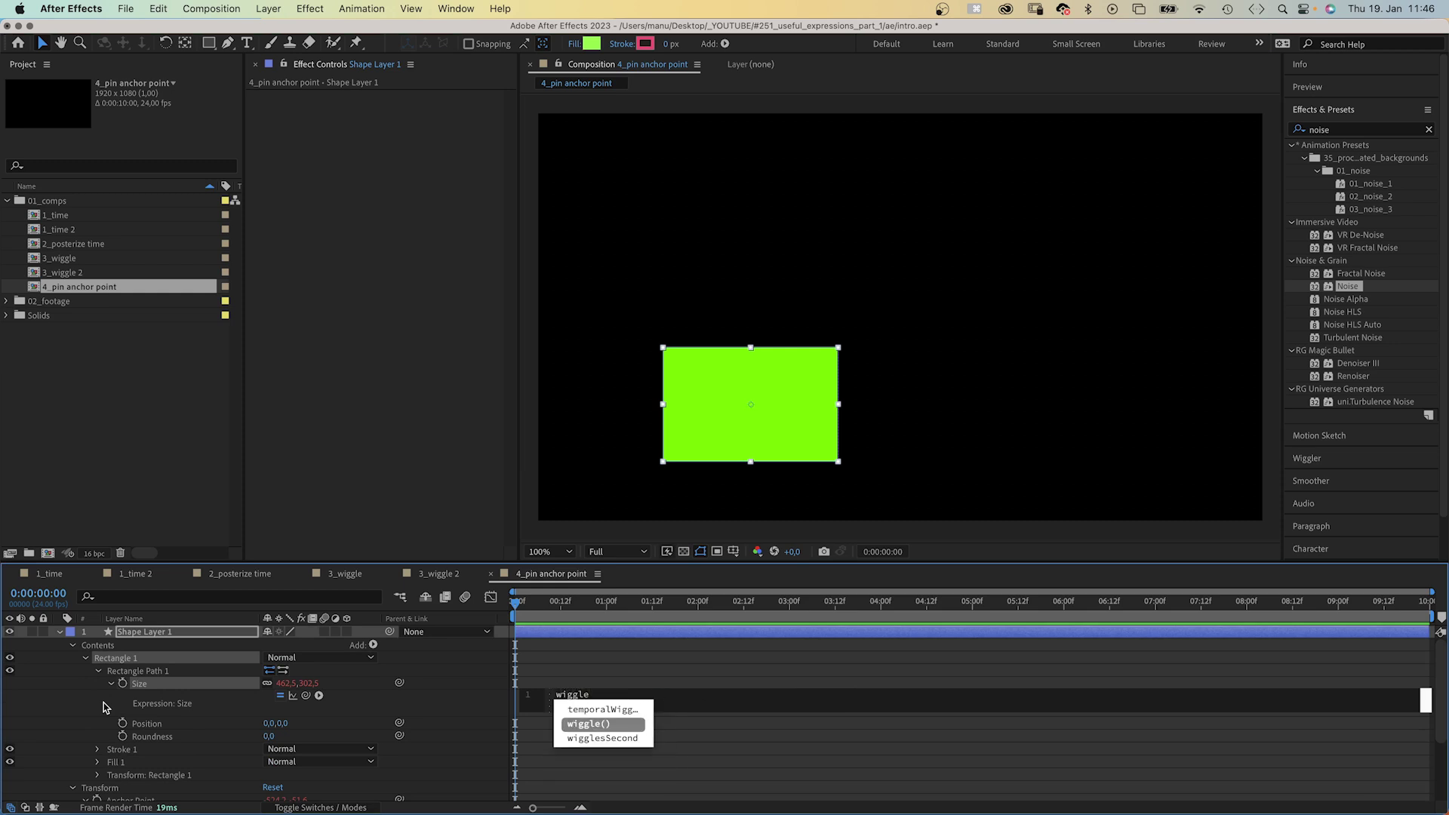
key(Return)
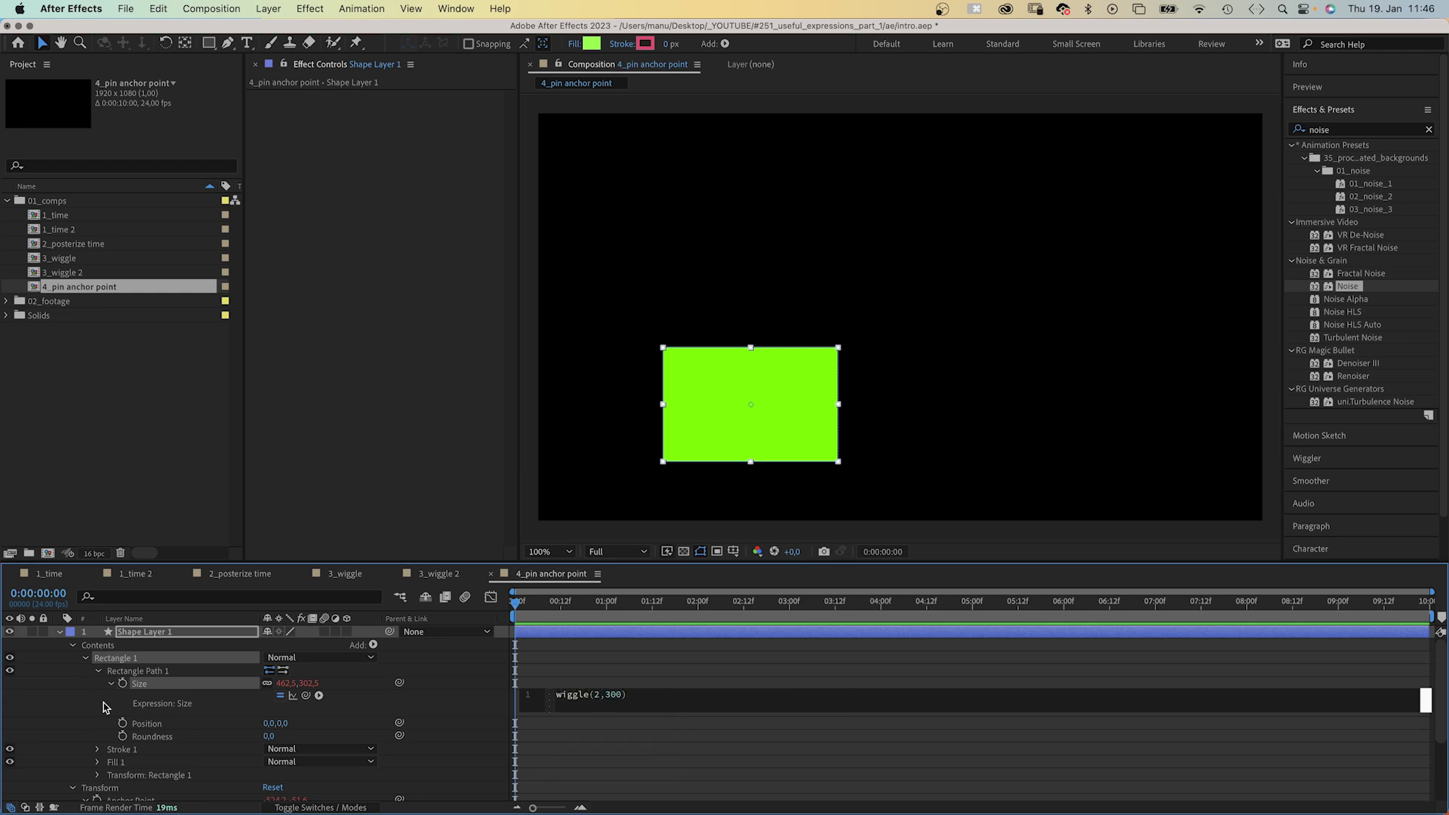
click(435, 702)
key(space)
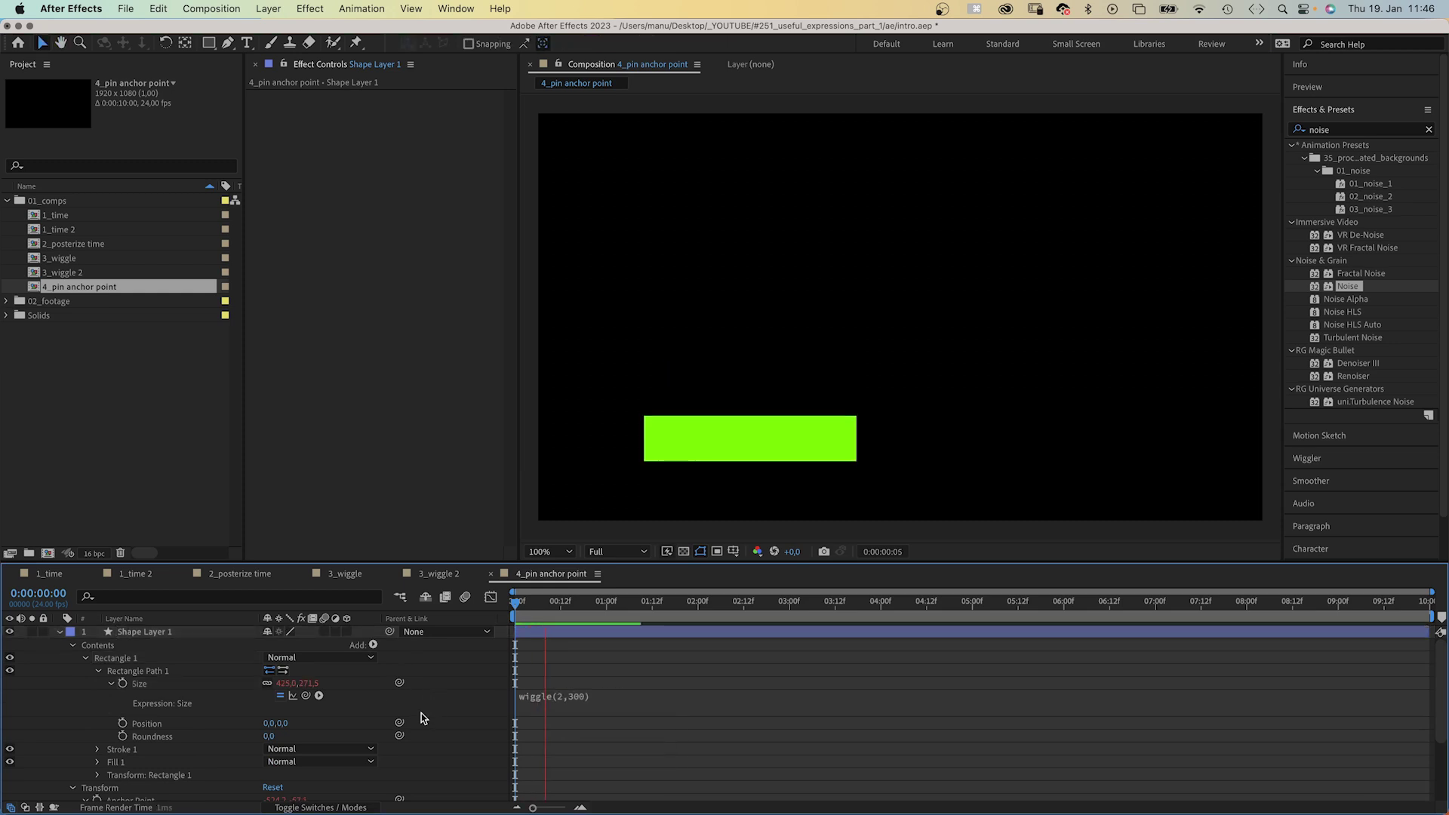